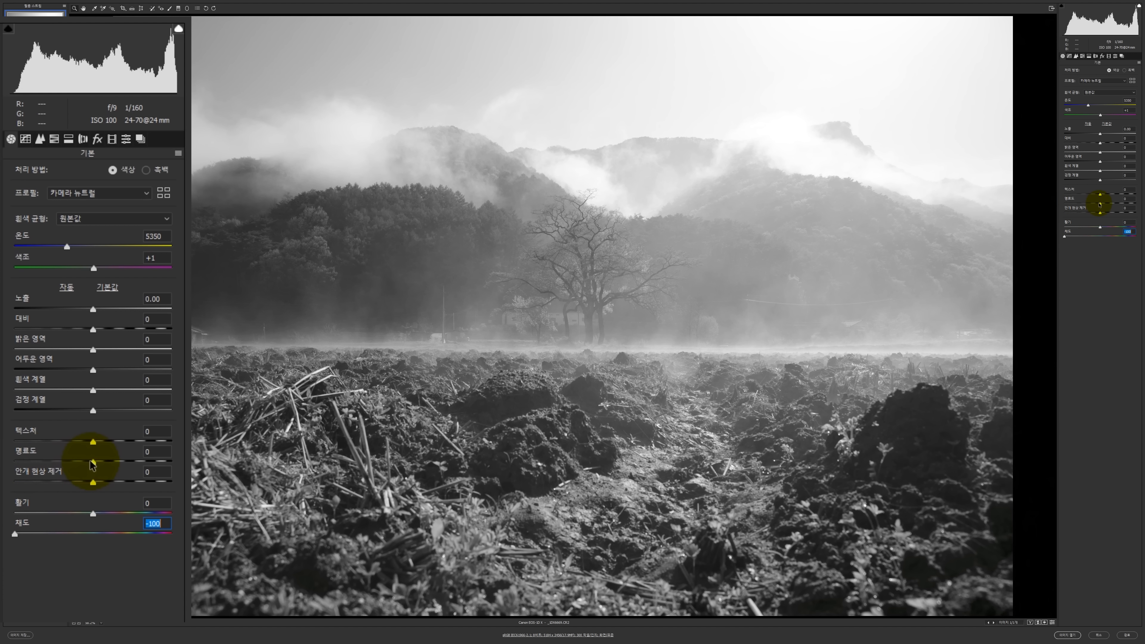
# Adjust the black-and-white raw photo with Clarity +100, Highlights -86, Whites -34 and Texture +38
pyautogui.moveTo(92, 464); pyautogui.dragTo(171, 462)
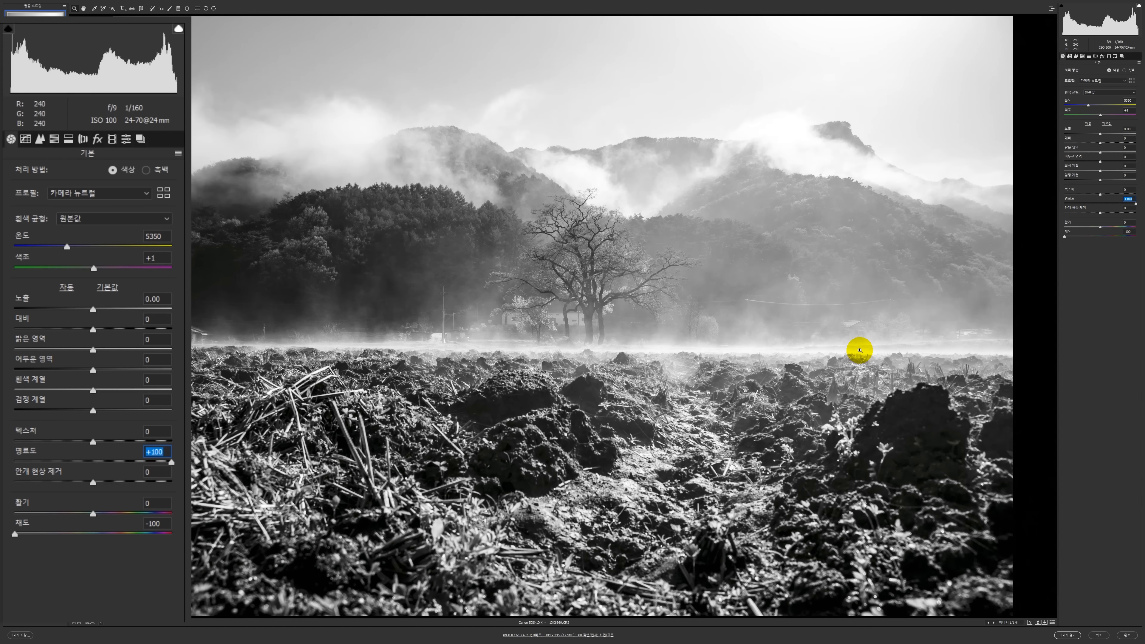
pyautogui.moveTo(69, 348); pyautogui.dragTo(91, 350)
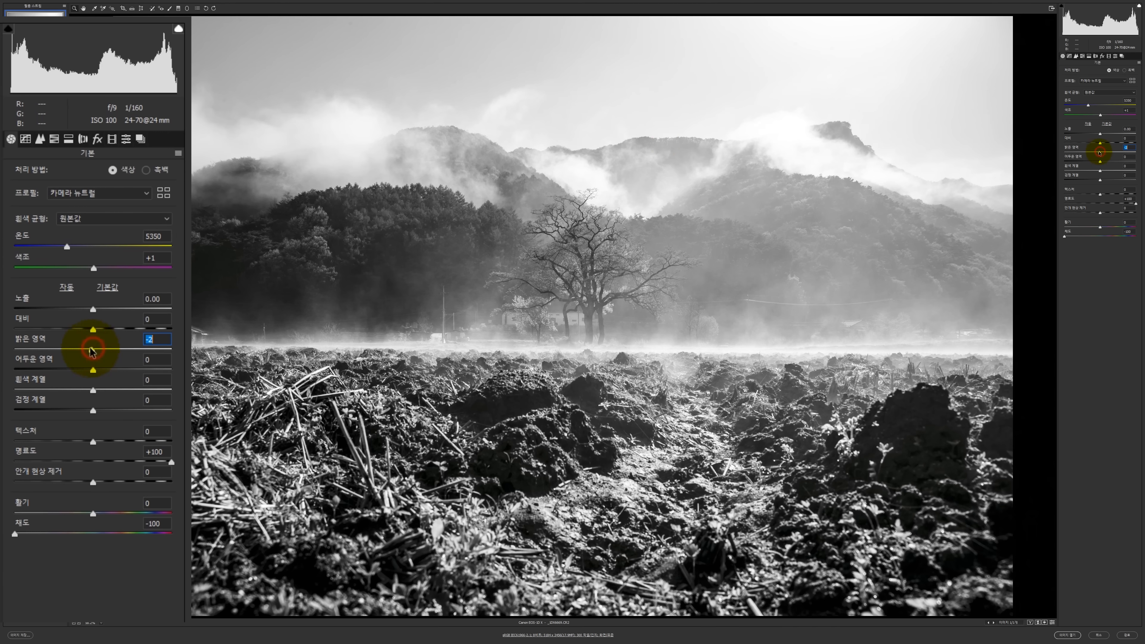
pyautogui.moveTo(92, 351); pyautogui.dragTo(26, 354)
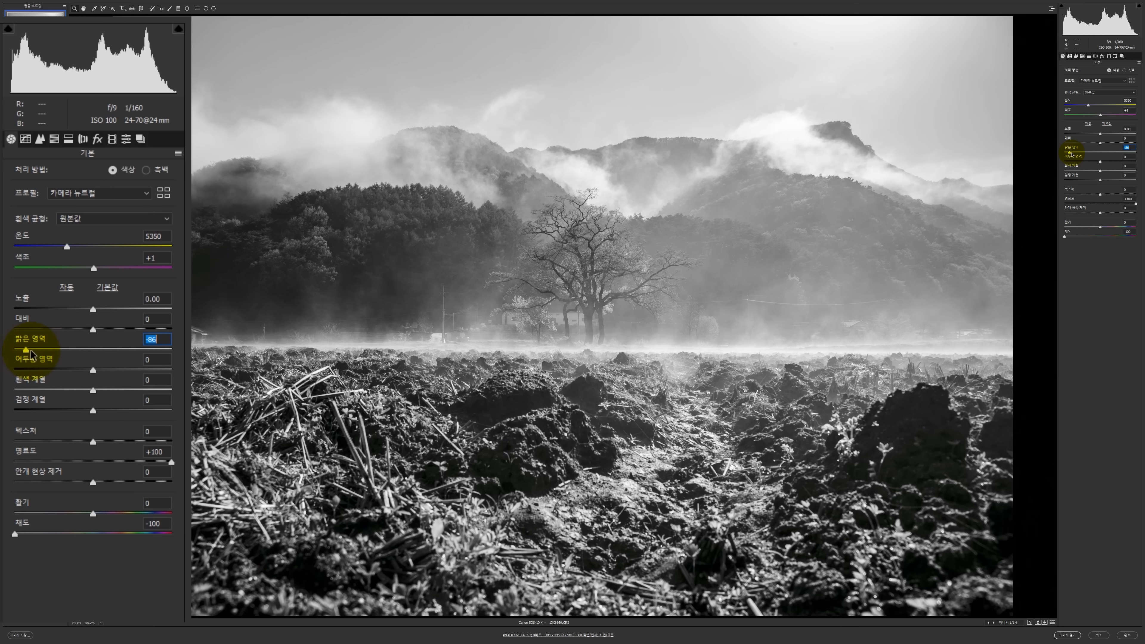
pyautogui.moveTo(93, 390); pyautogui.dragTo(67, 393)
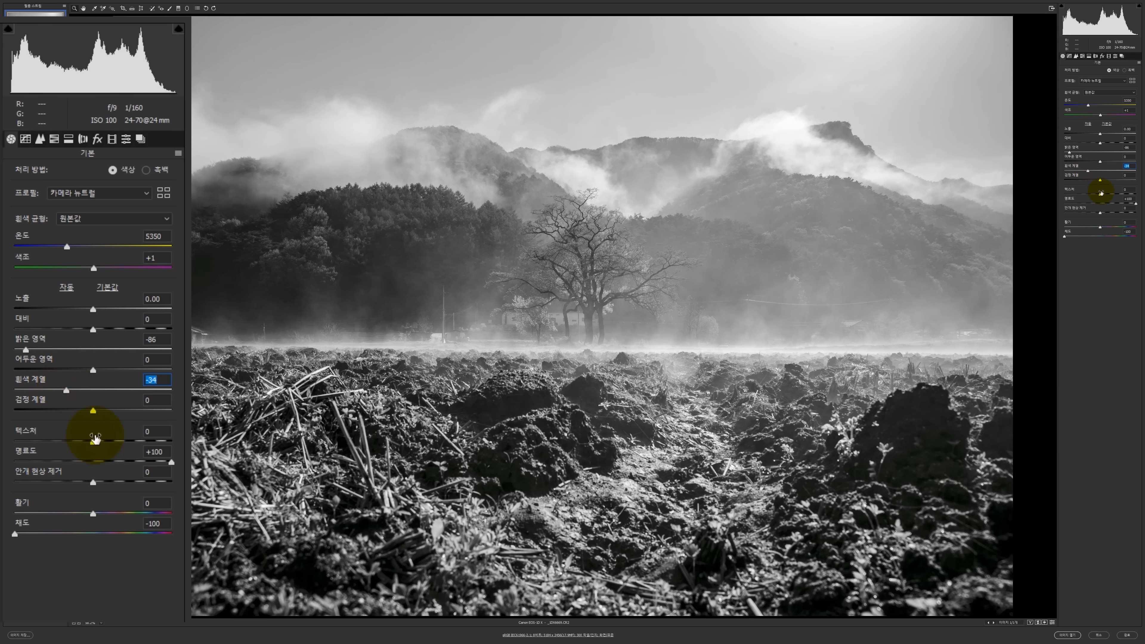
pyautogui.moveTo(93, 441); pyautogui.dragTo(123, 454)
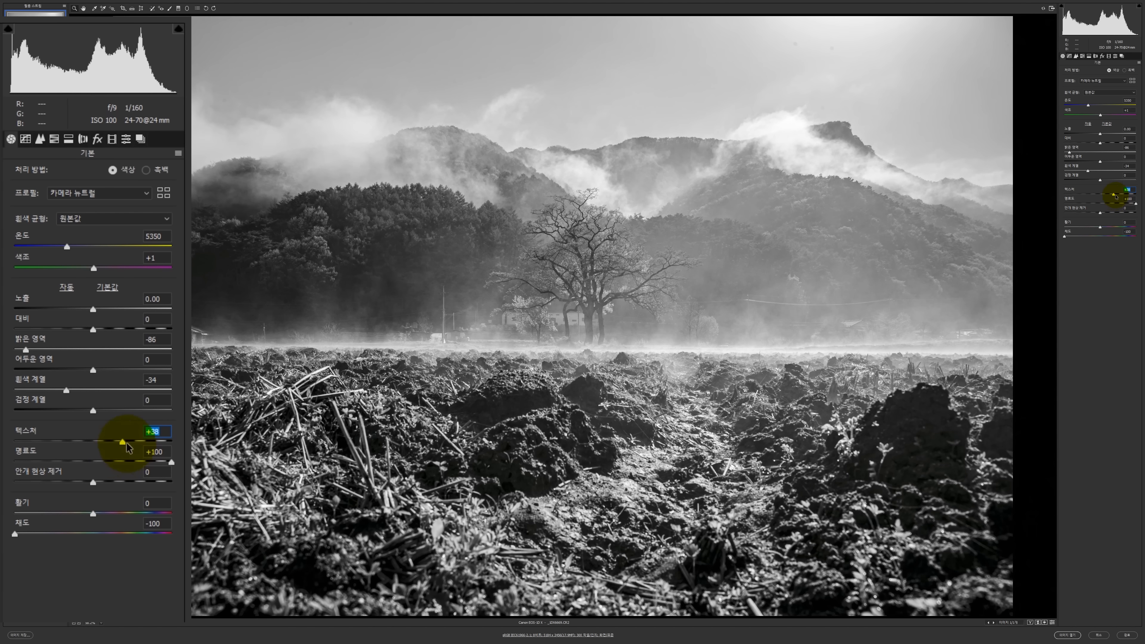
# Enable lens profile correction with the distortion amount at 113, and open the developed photo for editing
pyautogui.click(82, 139)
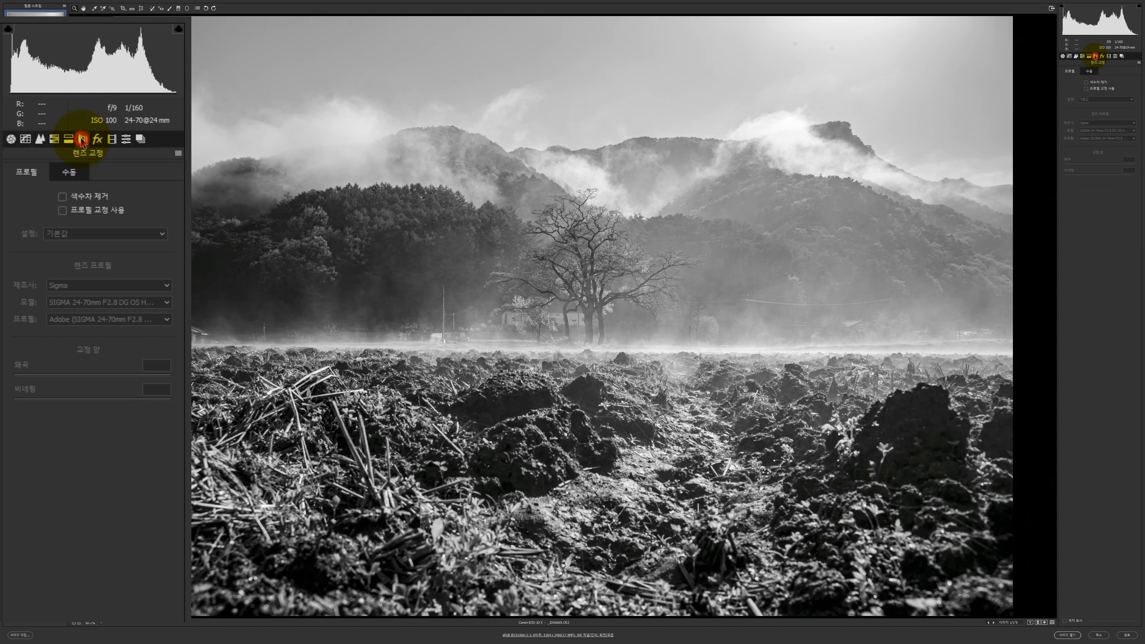
pyautogui.click(68, 213)
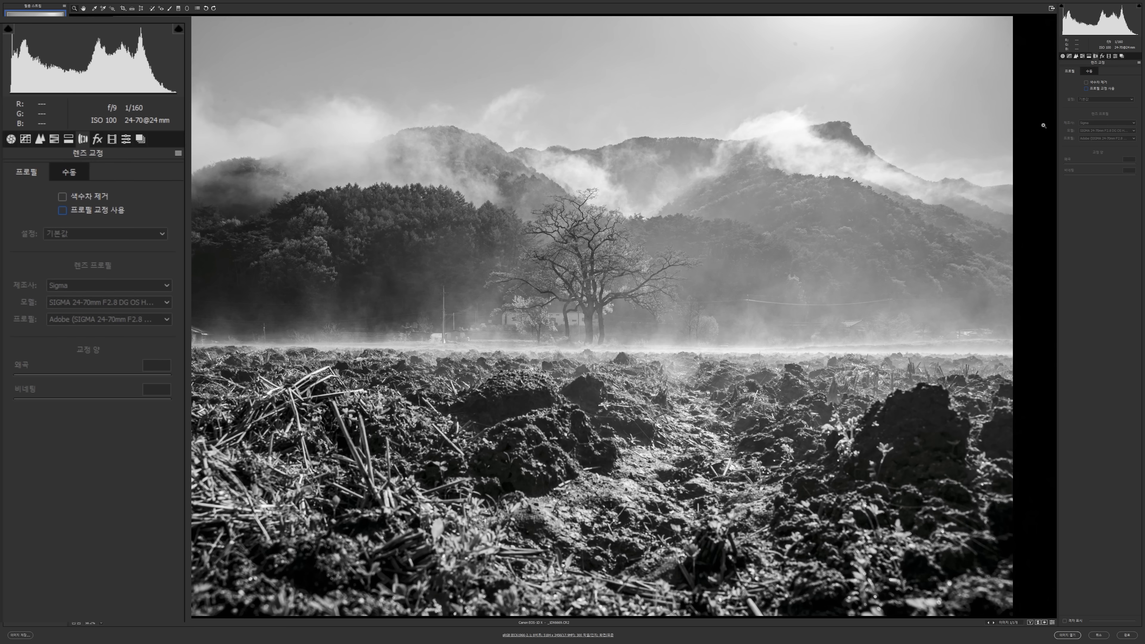
pyautogui.click(1087, 89)
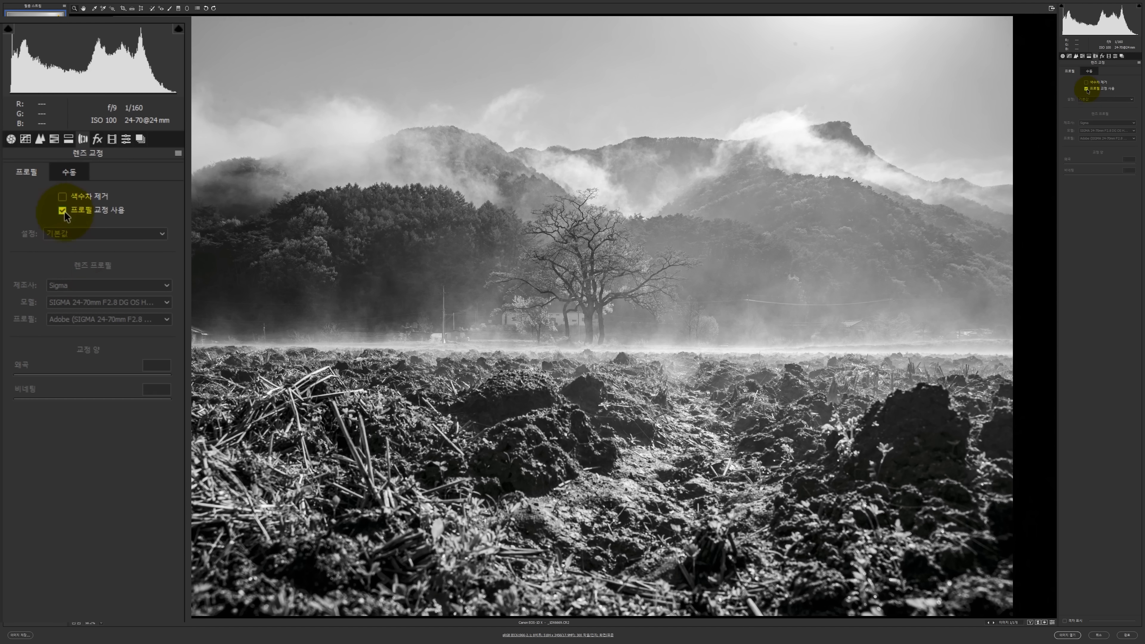
pyautogui.click(62, 210)
pyautogui.click(62, 210)
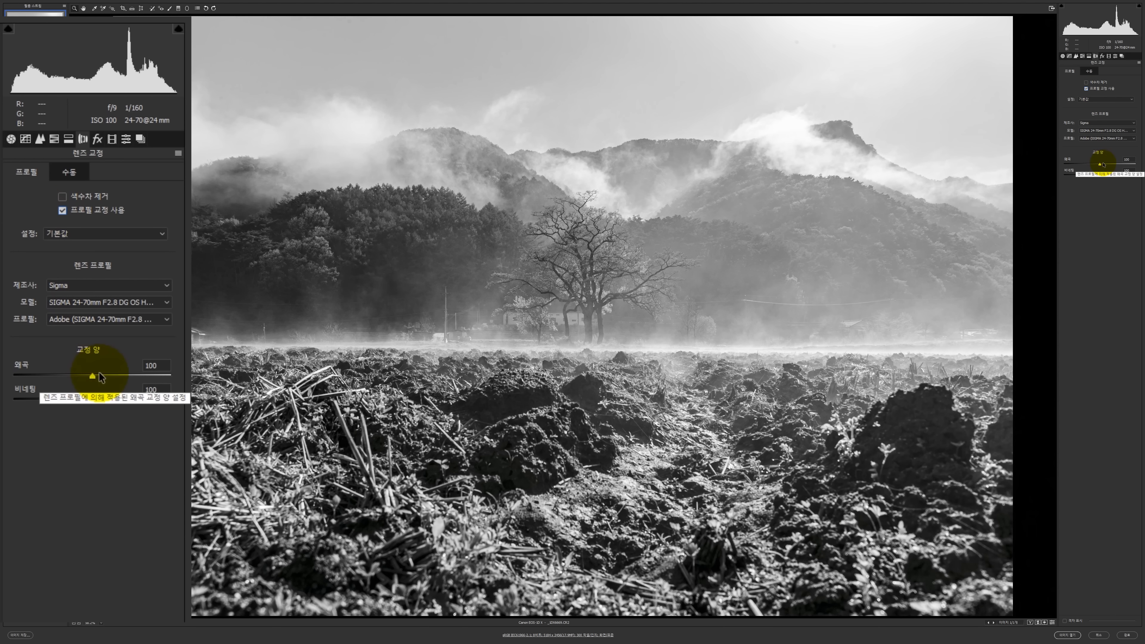
pyautogui.moveTo(110, 381)
pyautogui.mouseDown()
pyautogui.moveTo(173, 385)
pyautogui.moveTo(108, 387)
pyautogui.mouseUp()
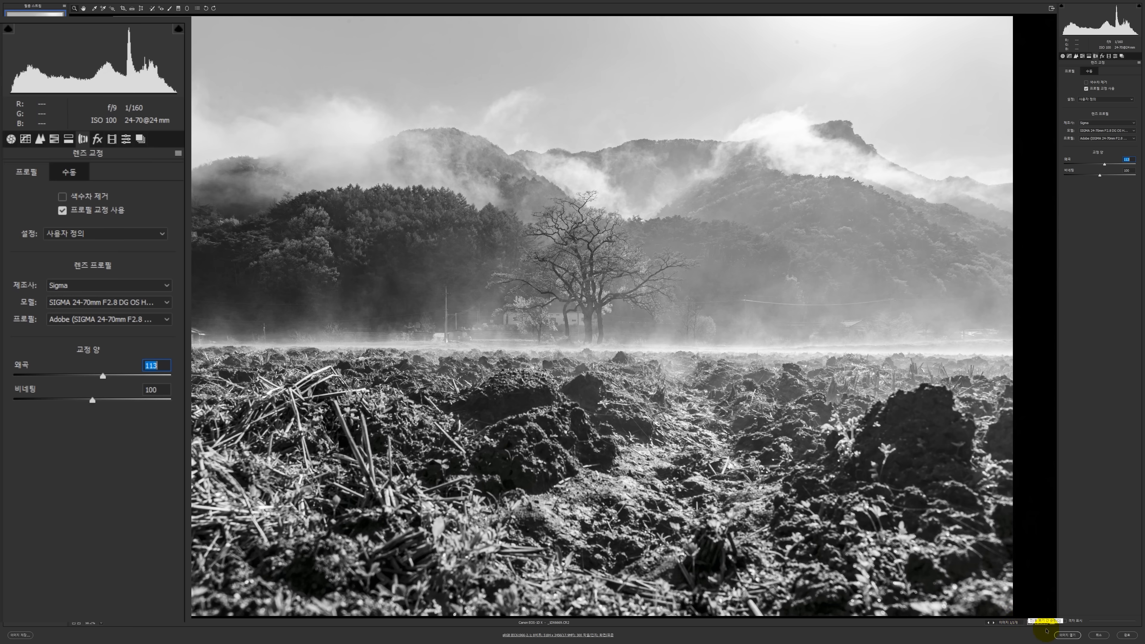
pyautogui.click(1066, 636)
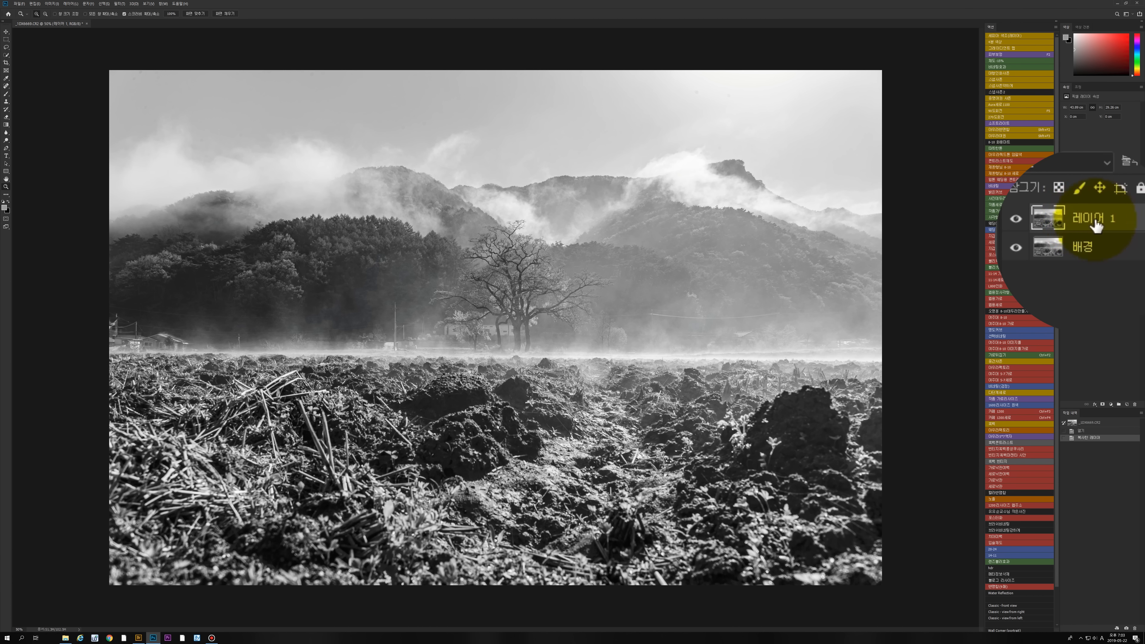
# Apply the Camera Raw filter to the duplicated layer with lowered exposure, highlights at -32 and increased contrast
pyautogui.click(119, 3)
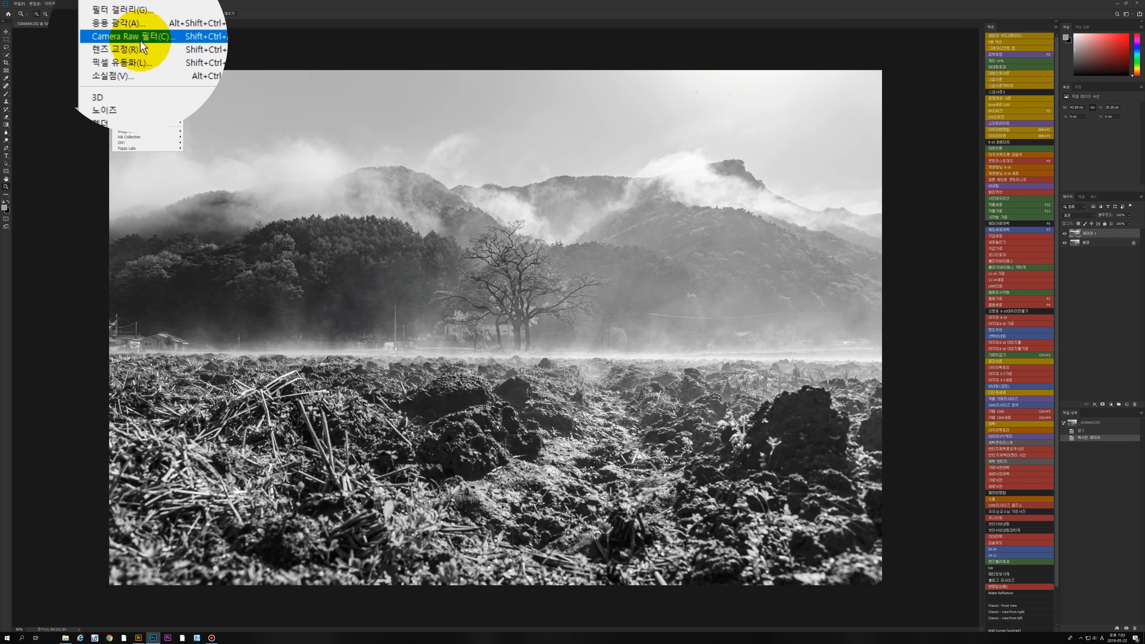
pyautogui.click(150, 40)
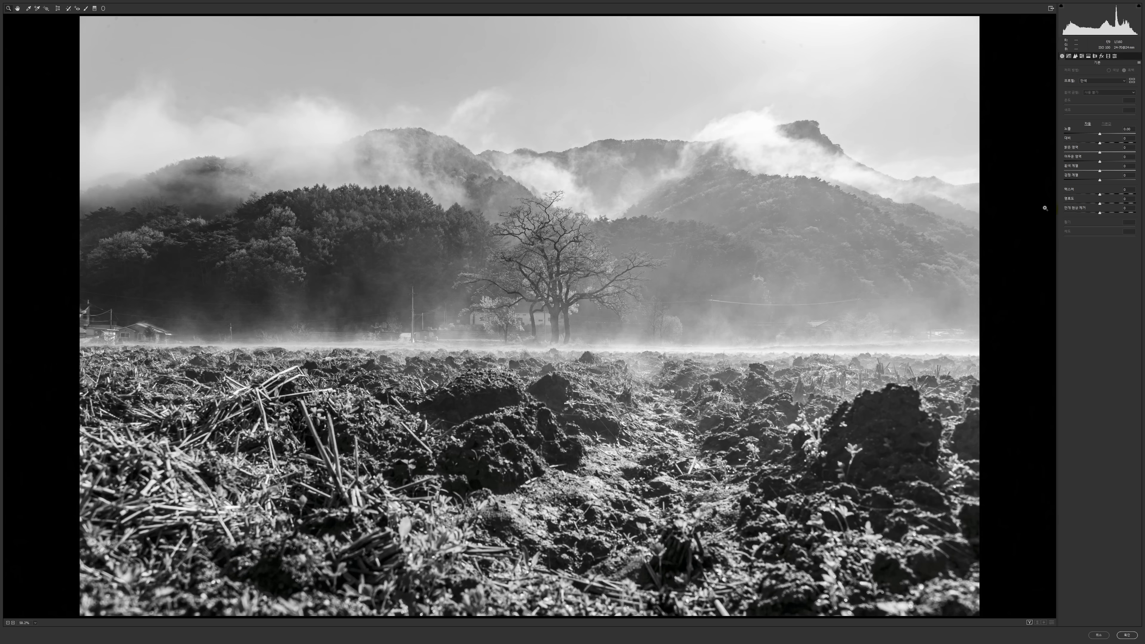
pyautogui.click(1040, 88)
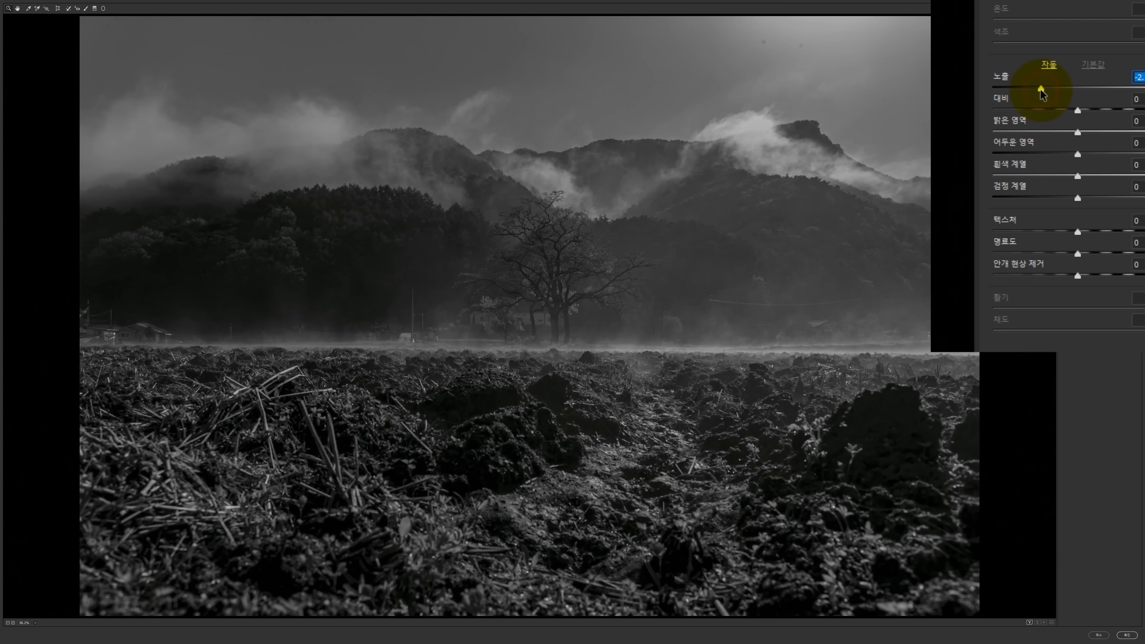
pyautogui.moveTo(1044, 89); pyautogui.dragTo(1051, 89)
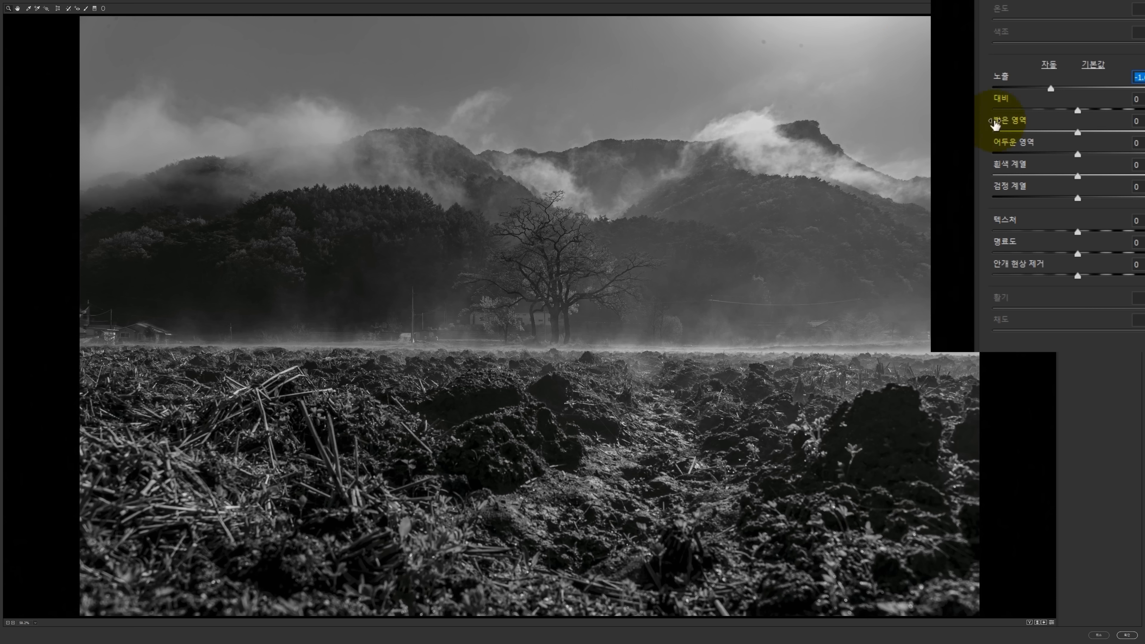
pyautogui.moveTo(1044, 132); pyautogui.dragTo(1037, 132)
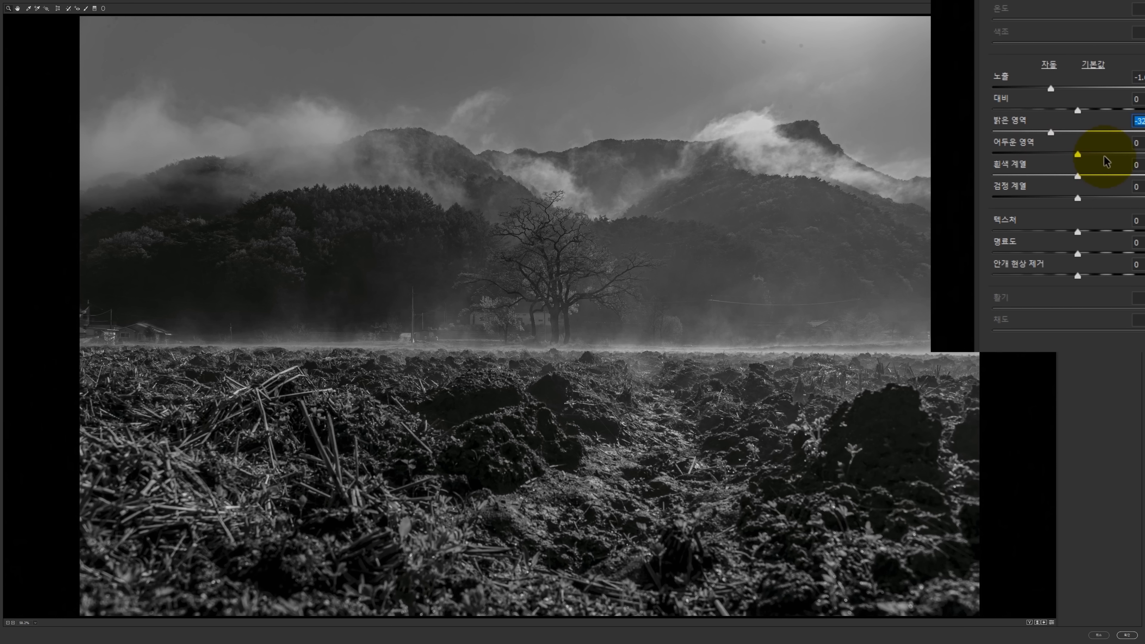
pyautogui.click(1107, 116)
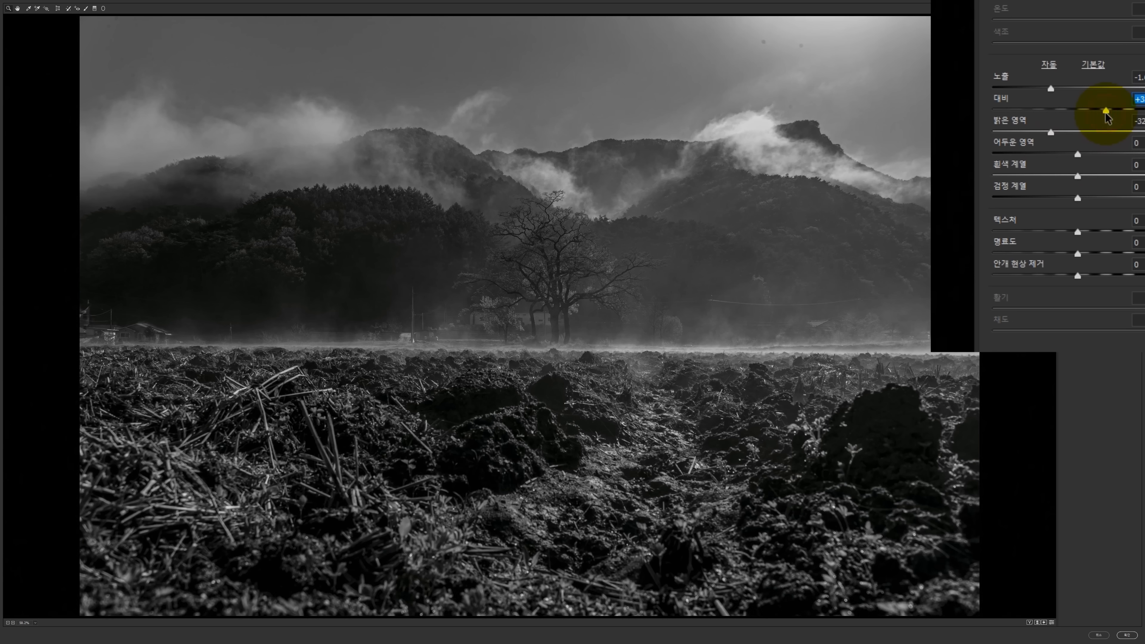
pyautogui.click(1051, 90)
pyautogui.moveTo(1089, 136); pyautogui.dragTo(1089, 136)
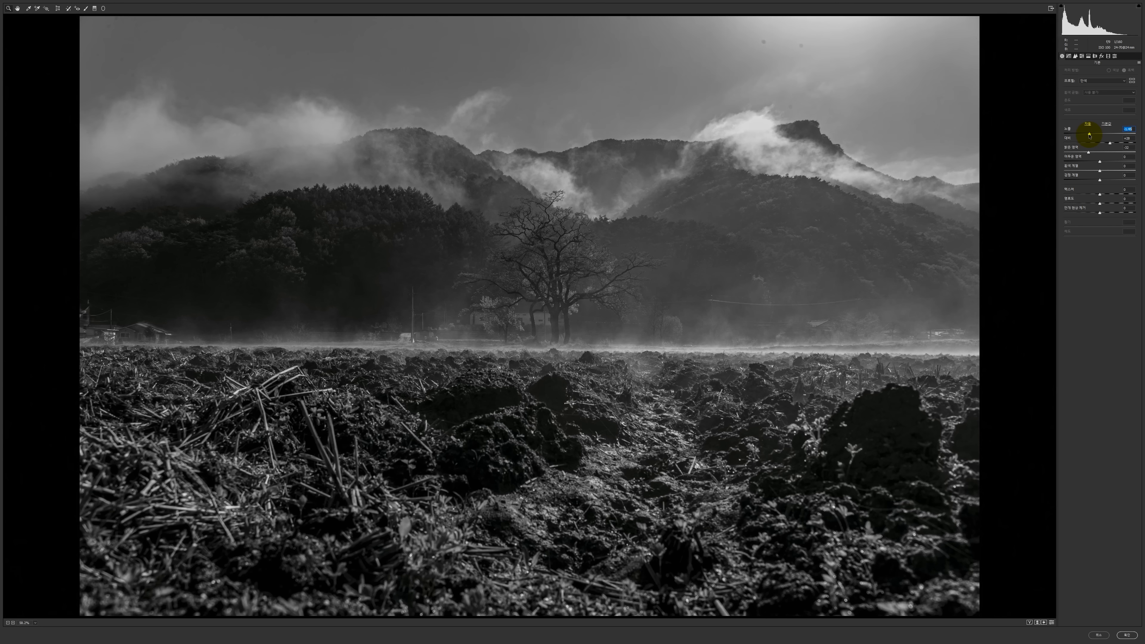
pyautogui.click(1125, 635)
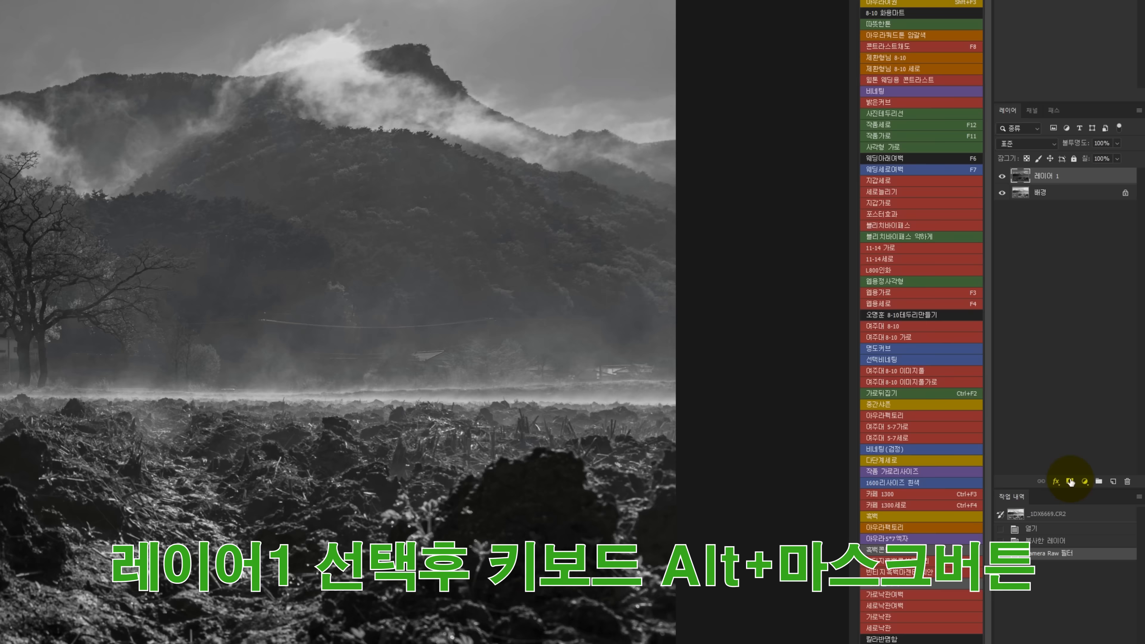
# Add a black mask to the darkened layer and choose the foreground-to-transparent preset for the Gradient tool
pyautogui.keyDown('alt'); pyautogui.click(1054, 521); pyautogui.keyUp('alt')
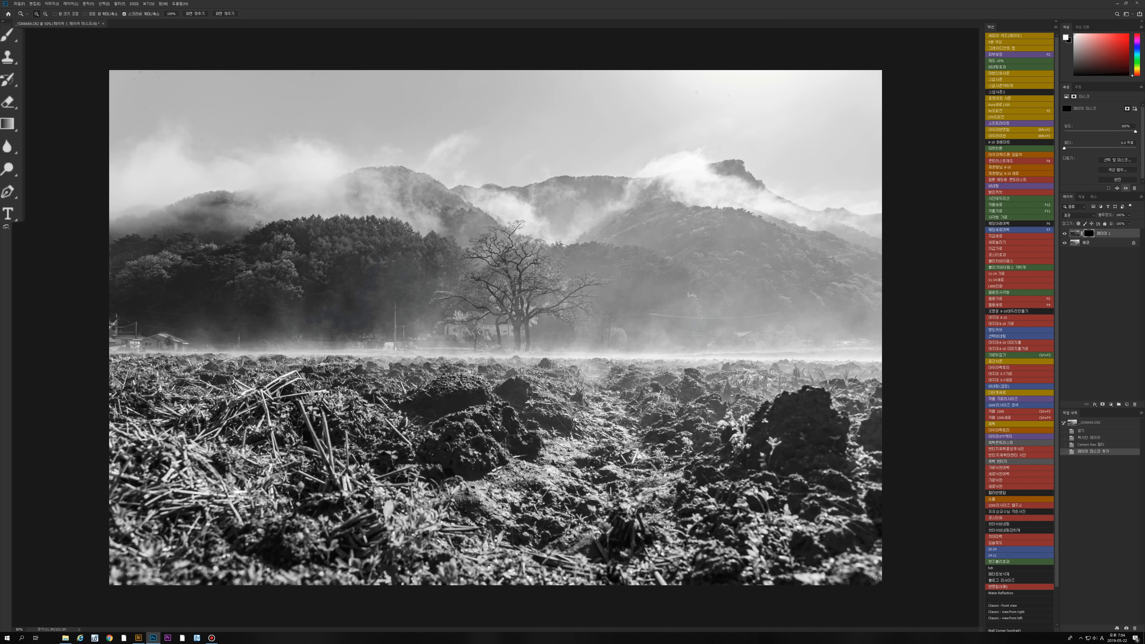
pyautogui.click(7, 124)
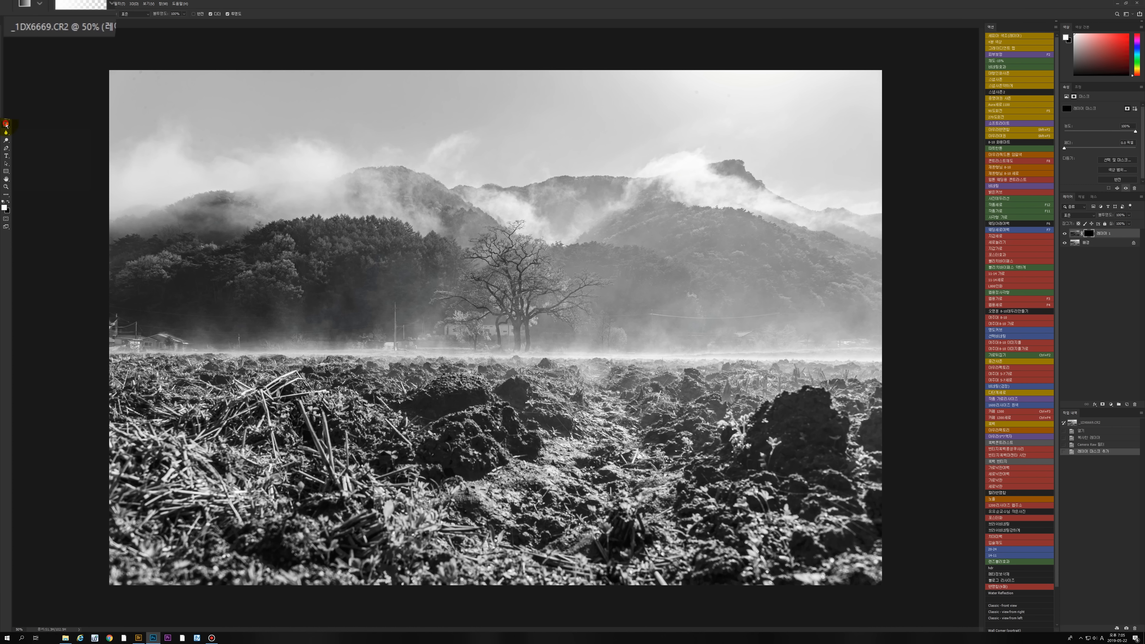
pyautogui.click(113, 3)
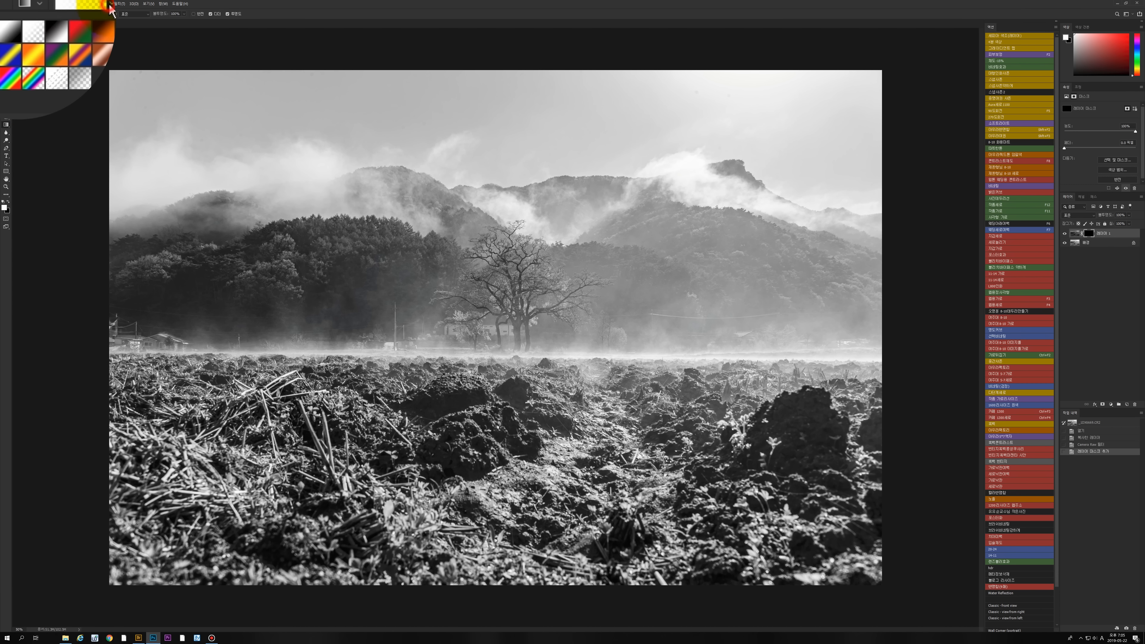
pyautogui.click(35, 34)
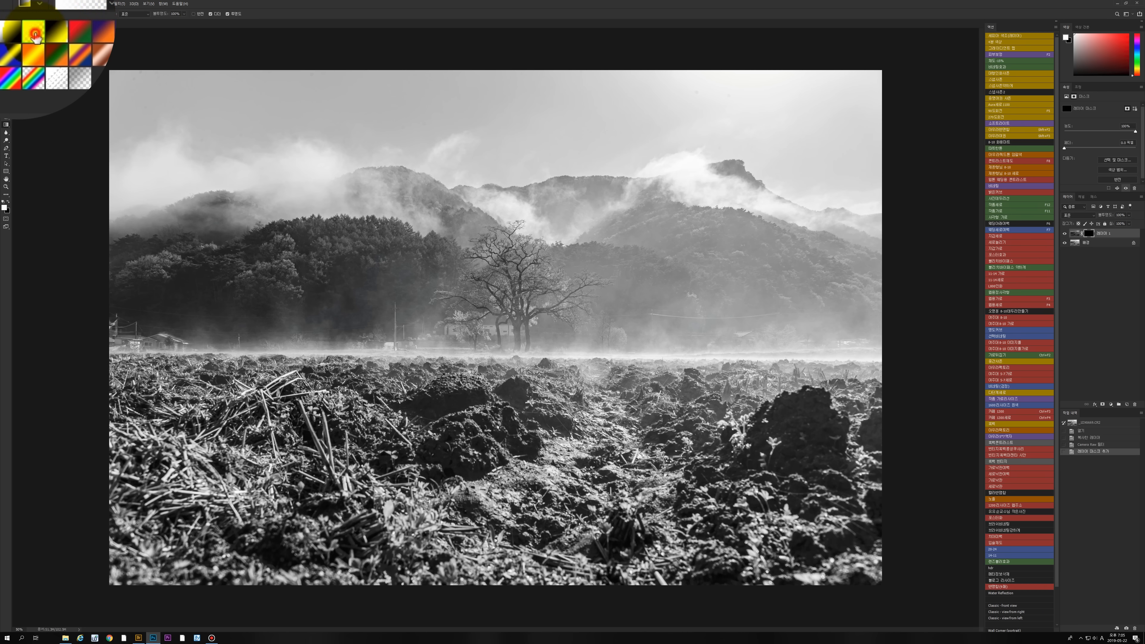
# Draw straight vertical gradients on the mask, down from the photo's upper edge over the sky and up from the lower field to the horizon
pyautogui.click(508, 64)
pyautogui.moveTo(509, 62); pyautogui.dragTo(531, 308)
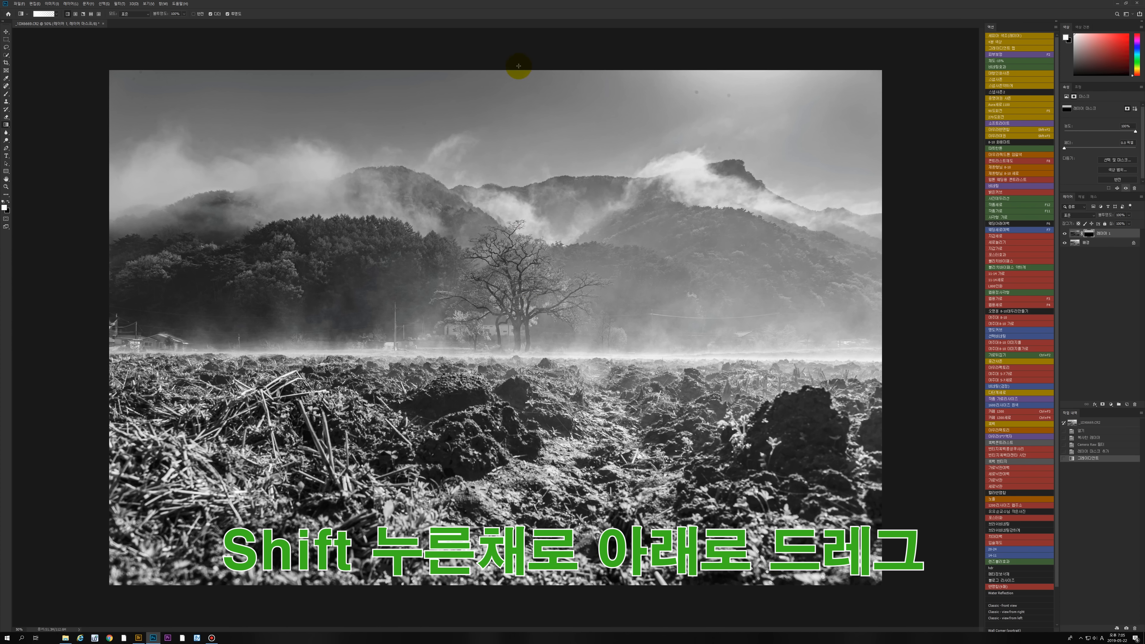
pyautogui.moveTo(519, 66); pyautogui.dragTo(523, 283)
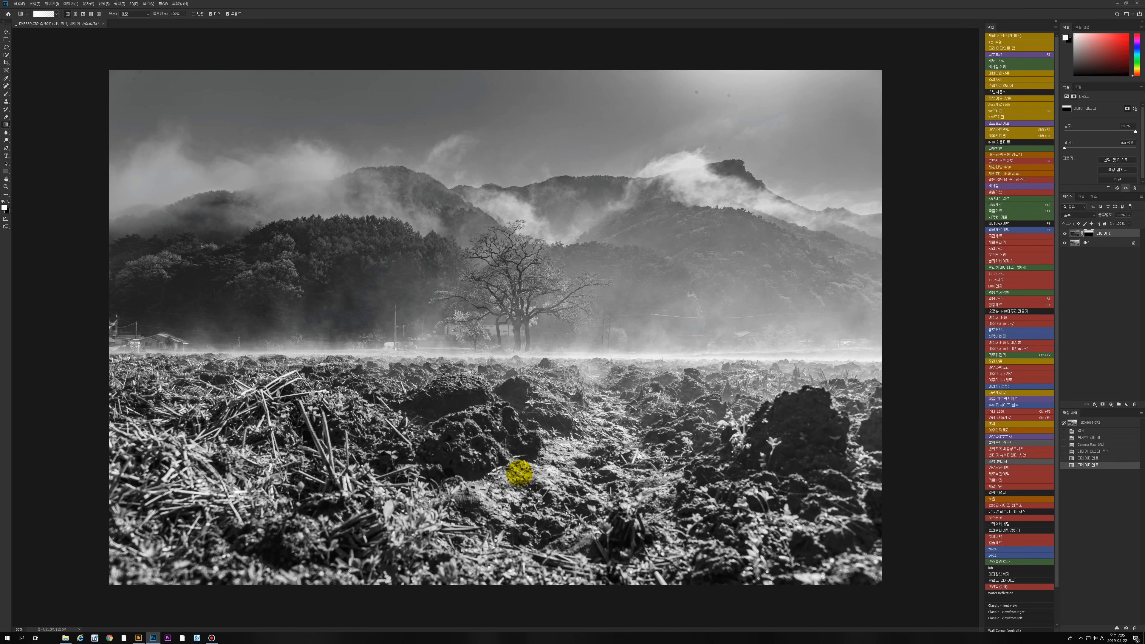
pyautogui.moveTo(512, 473); pyautogui.dragTo(514, 347)
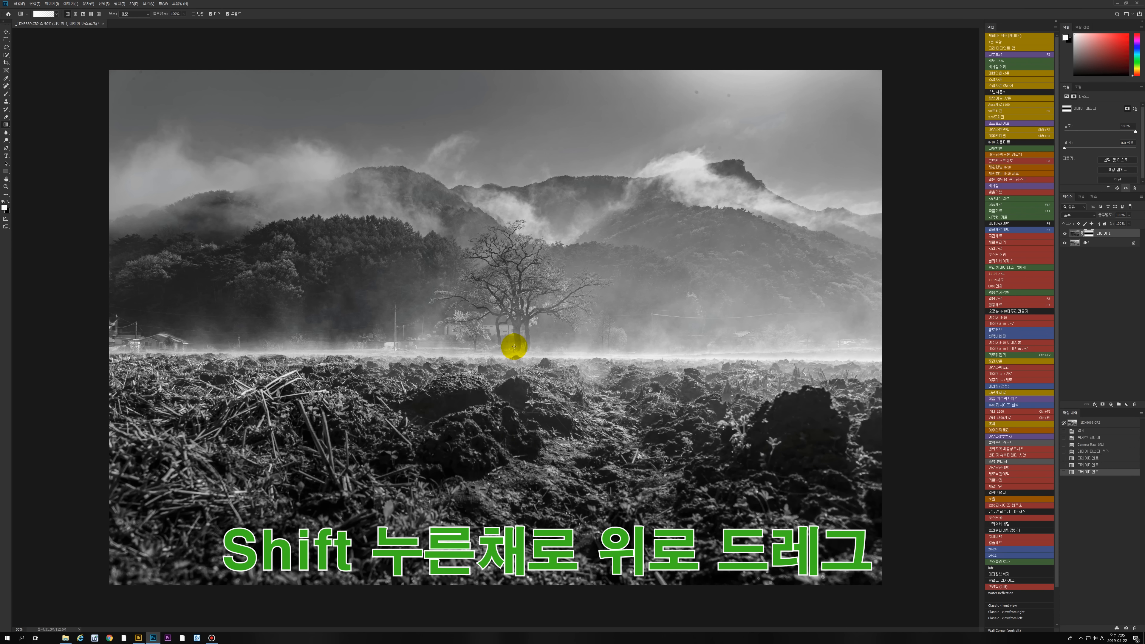
pyautogui.moveTo(522, 357); pyautogui.dragTo(522, 356)
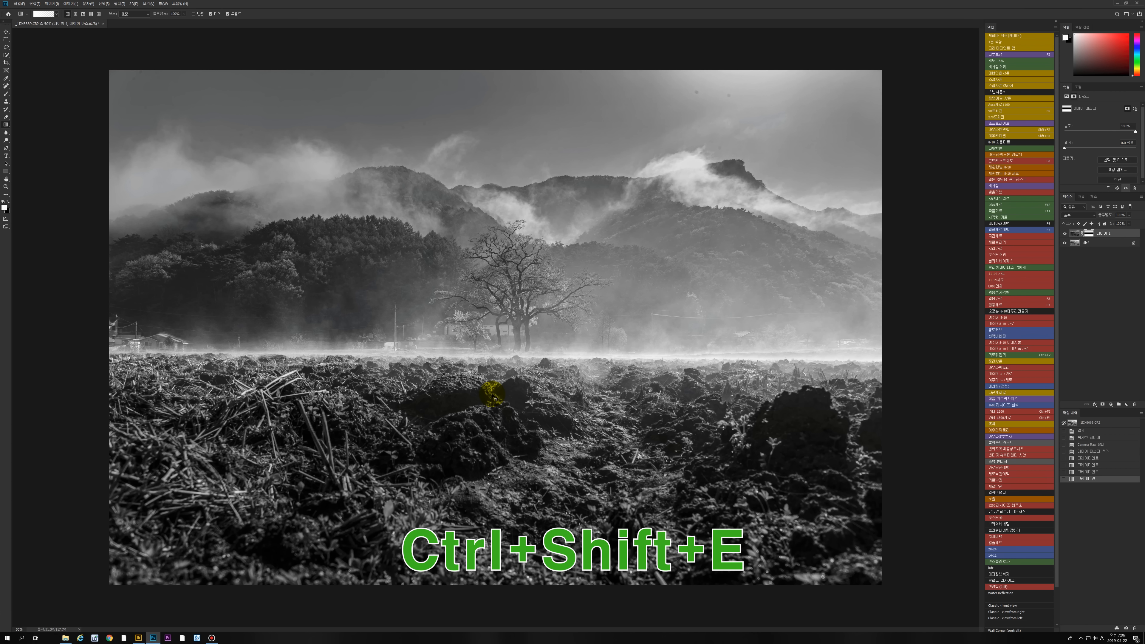
# Merge the visible layers and duplicate the merged image onto a new layer
pyautogui.hotkey('ctrl', 'shift', 'e')
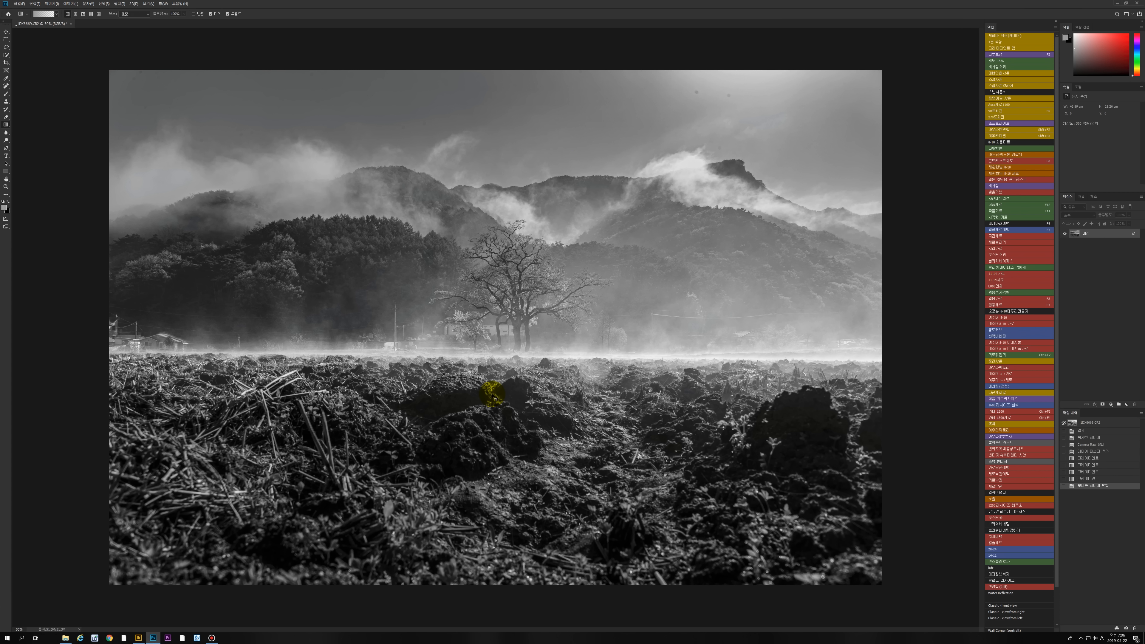
pyautogui.hotkey('ctrl', 'j')
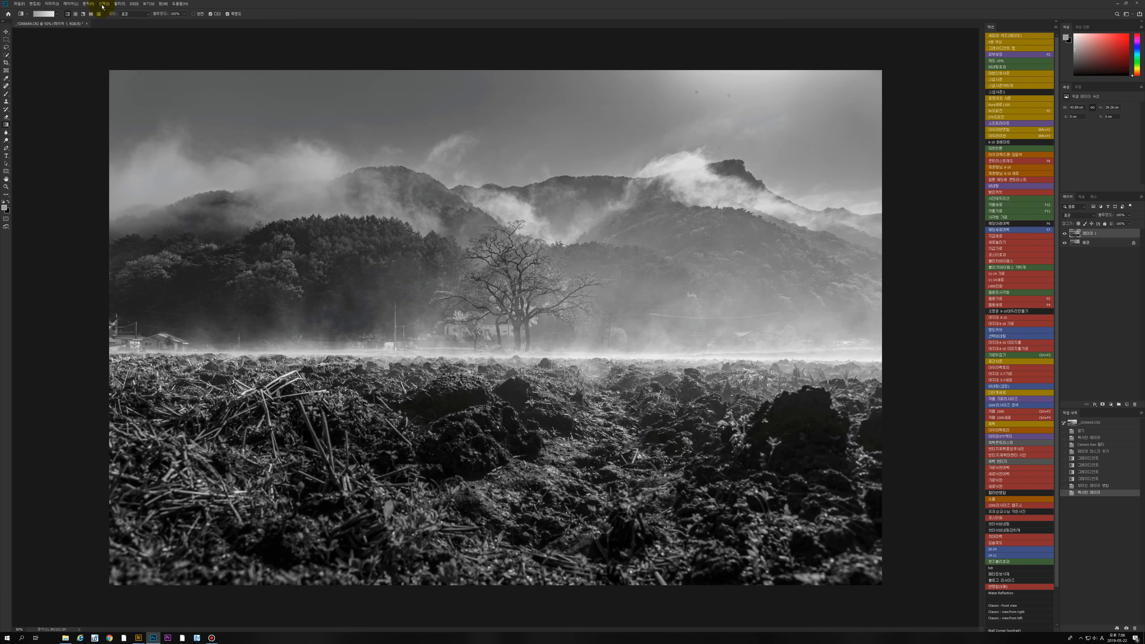
# Open the Camera Raw filter on the duplicated layer and set exposure to -0.80, clarity to +75 and texture to +58
pyautogui.click(118, 5)
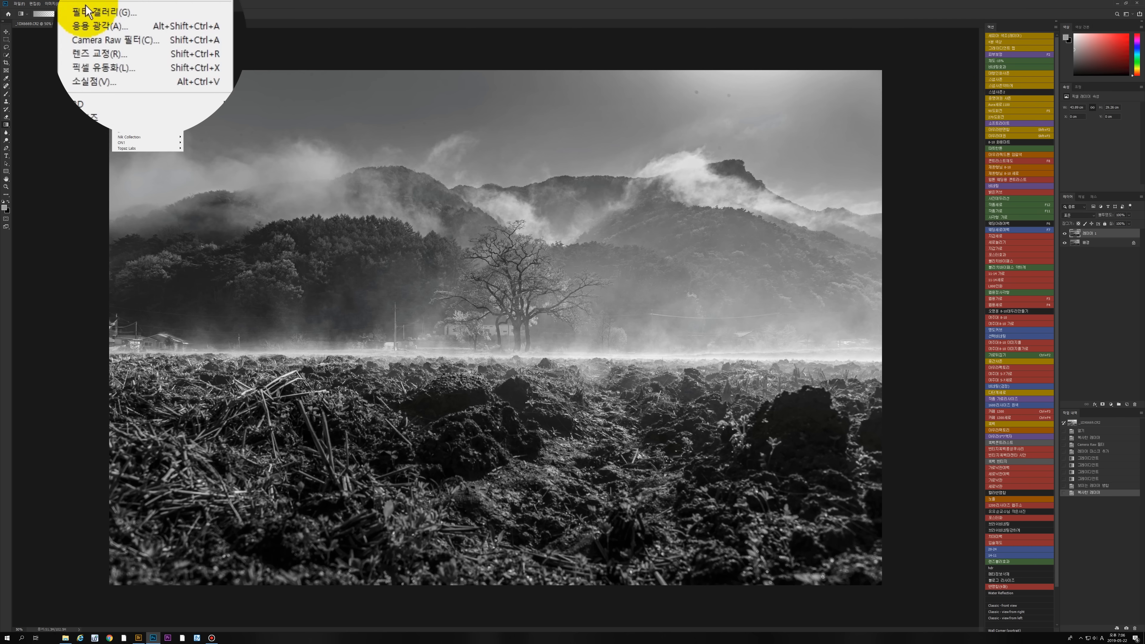
pyautogui.click(99, 41)
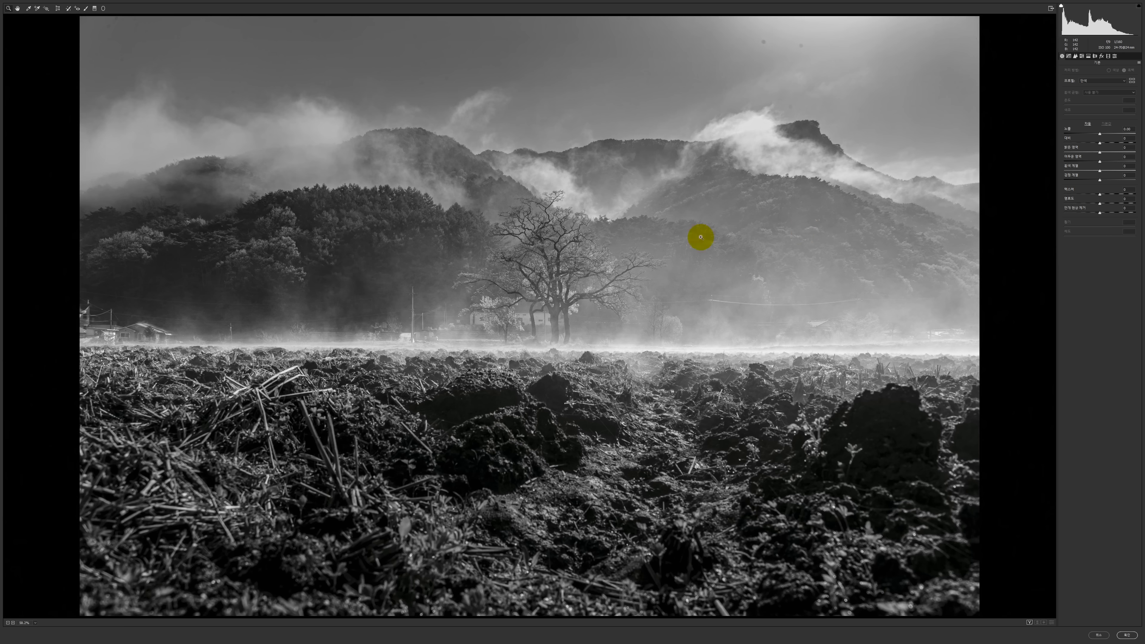
pyautogui.click(1094, 134)
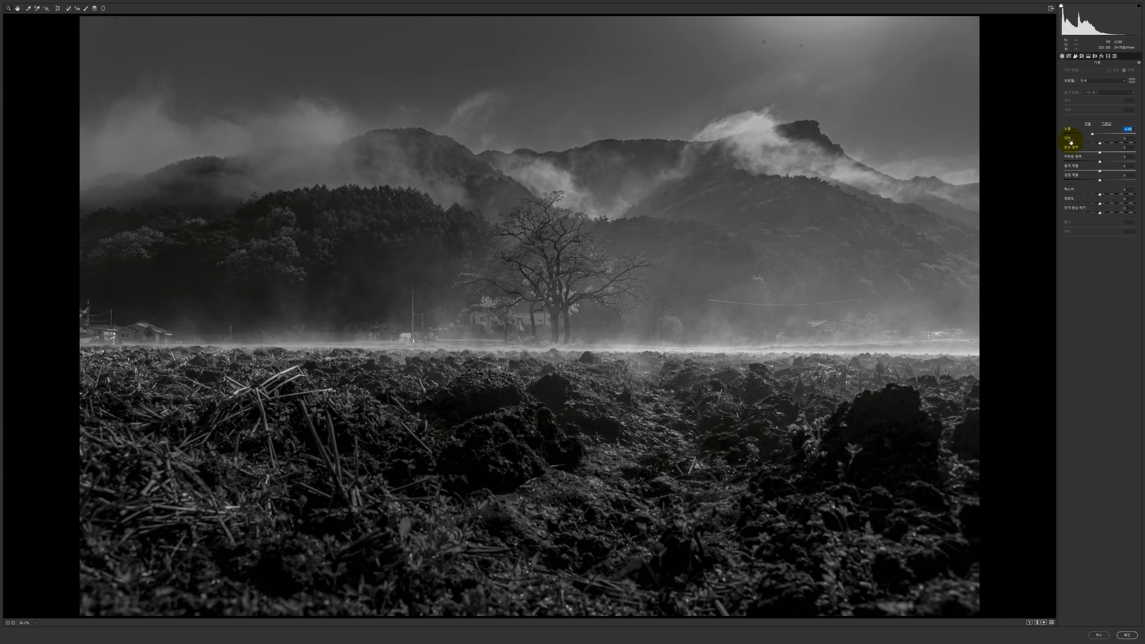
pyautogui.moveTo(1094, 134); pyautogui.dragTo(1096, 134)
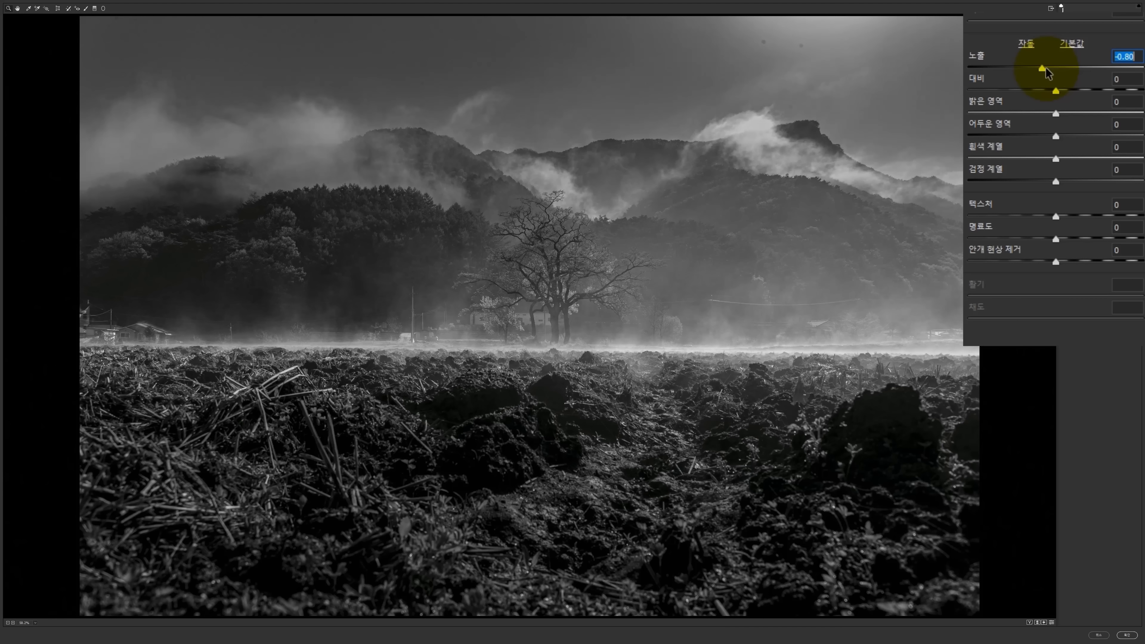
pyautogui.click(1092, 240)
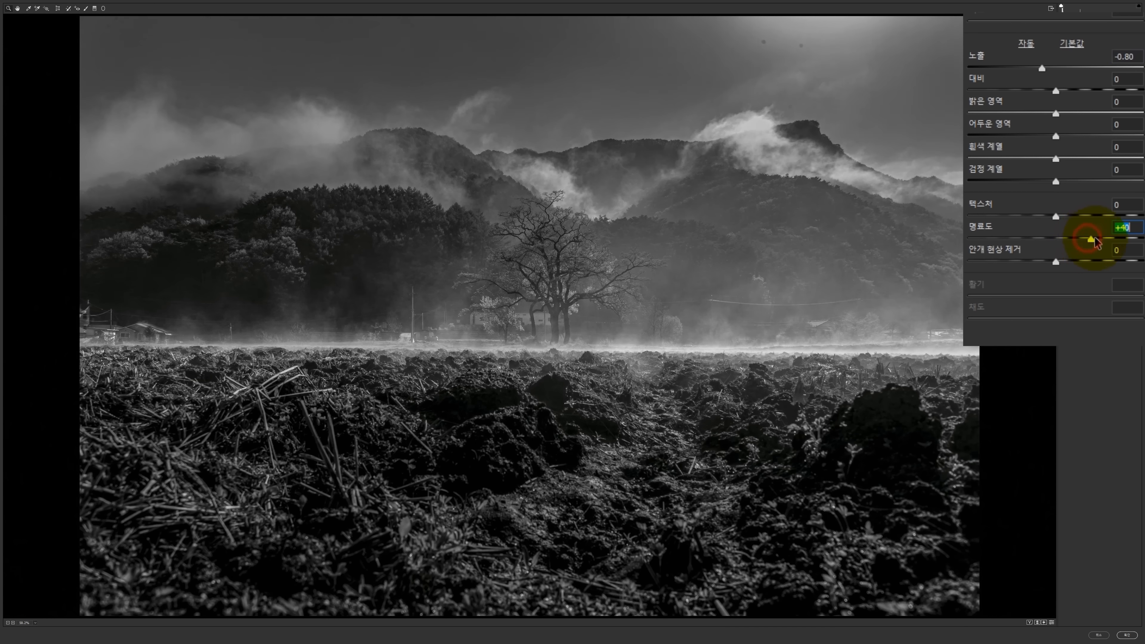
pyautogui.press('Down')
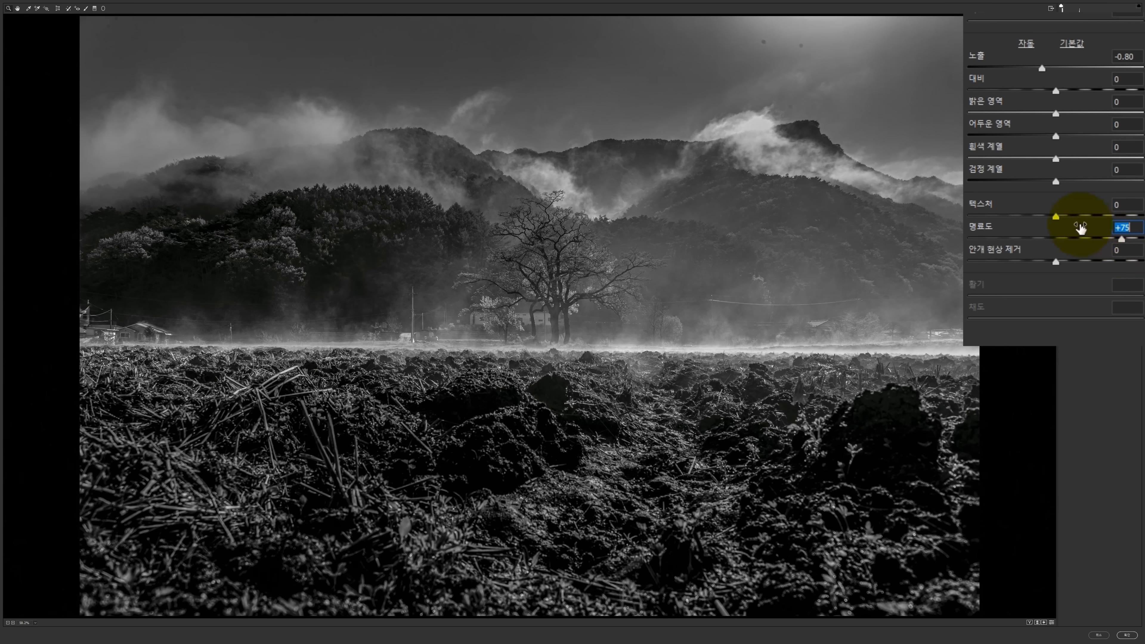
pyautogui.click(1079, 217)
pyautogui.moveTo(1105, 214); pyautogui.dragTo(1107, 215)
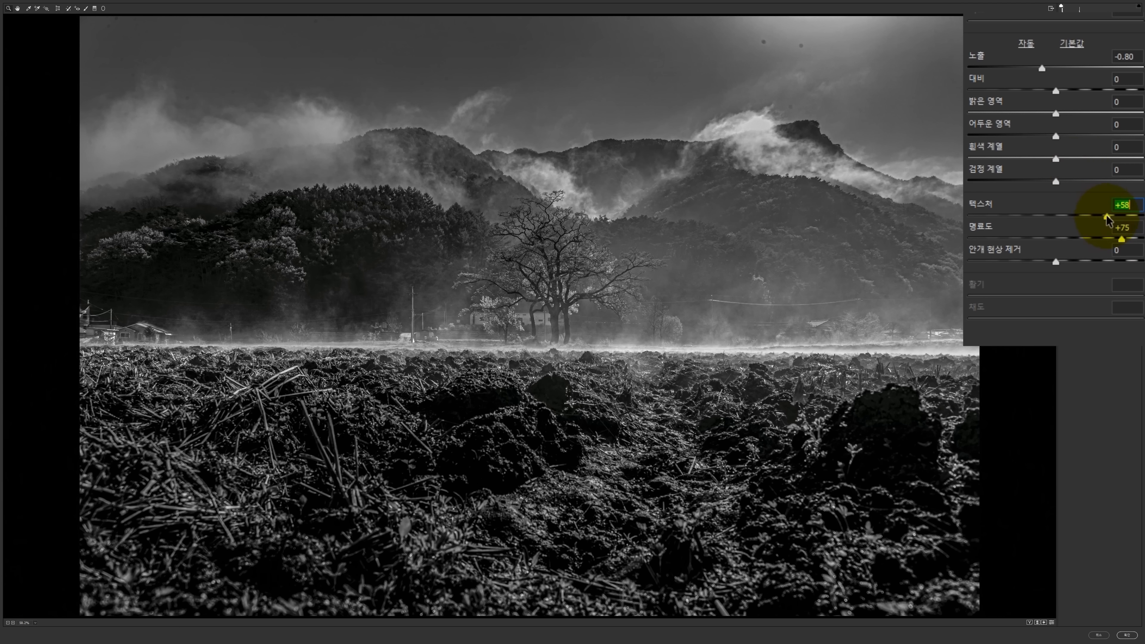
# Set exposure to -0.10 and contrast to +19, keep dehaze at 0, and apply the Camera Raw filter
pyautogui.click(1043, 69)
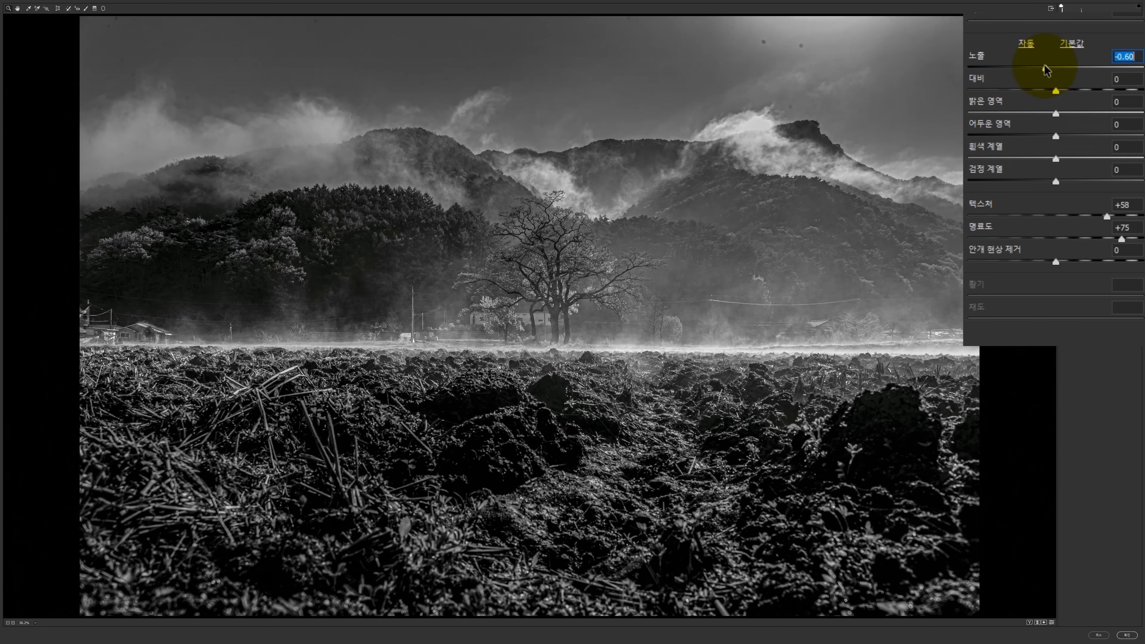
pyautogui.moveTo(1045, 69); pyautogui.dragTo(1050, 71)
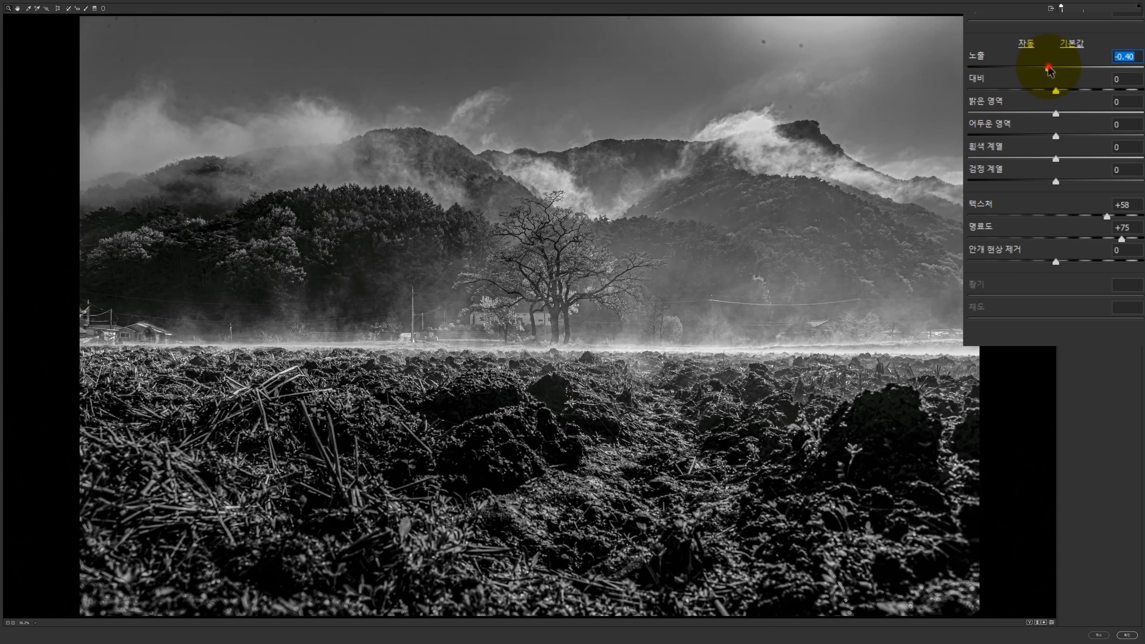
pyautogui.click(1078, 89)
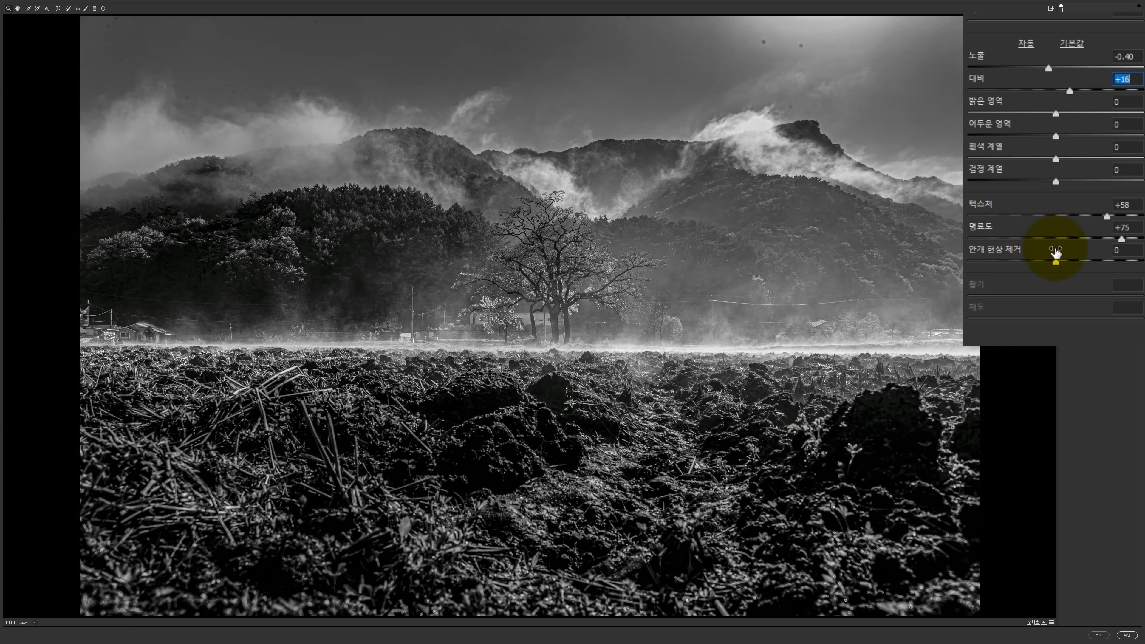
pyautogui.click(1066, 261)
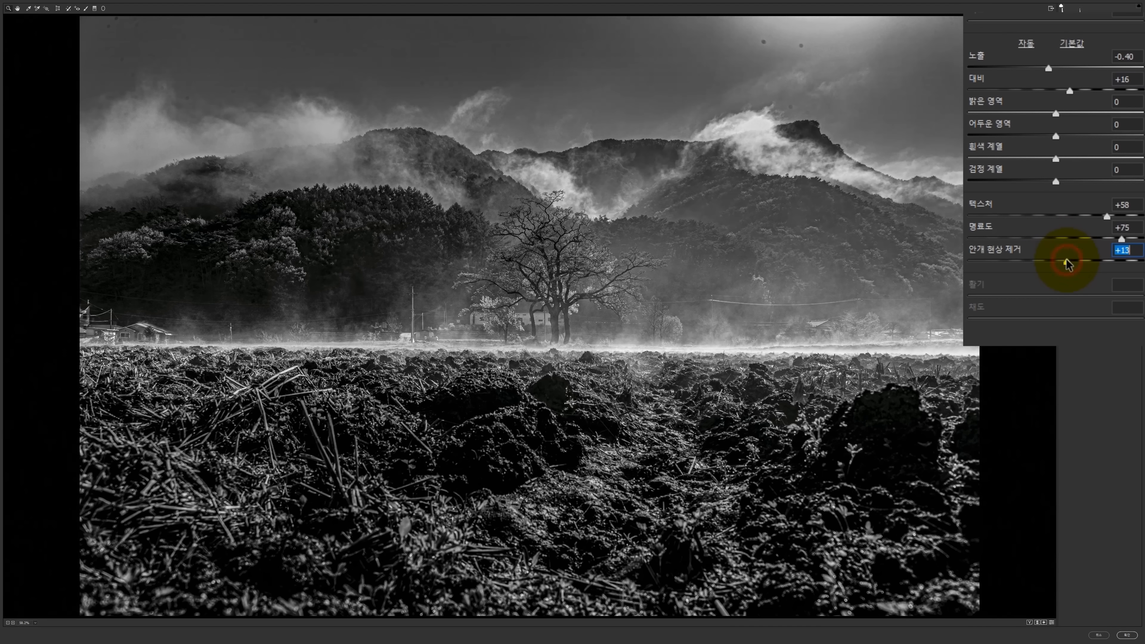
pyautogui.click(1072, 92)
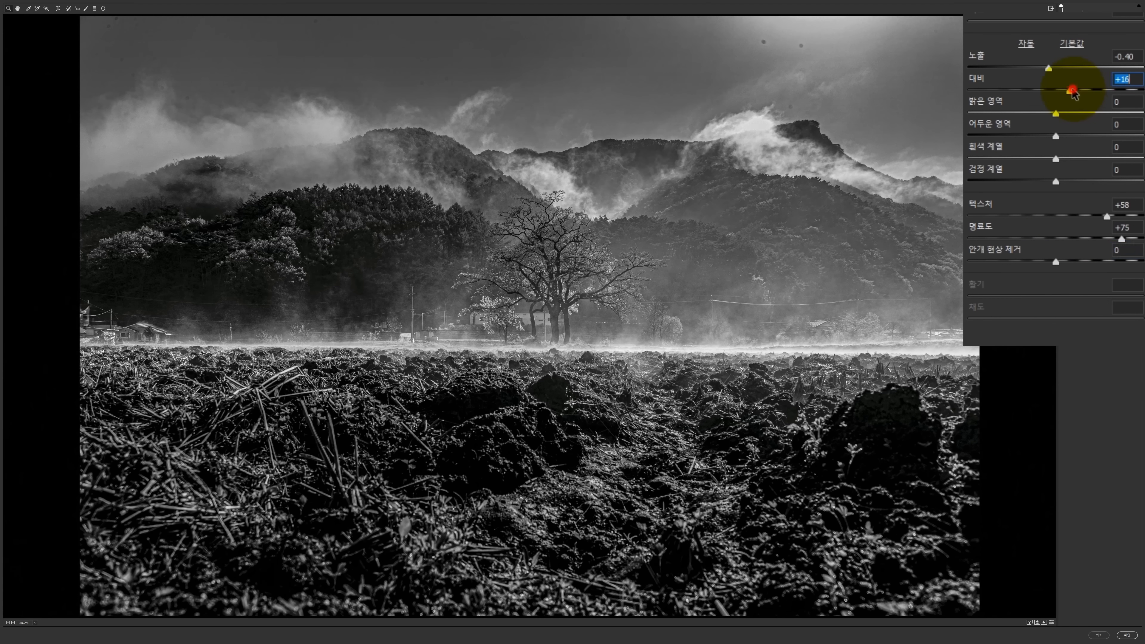
pyautogui.click(1048, 67)
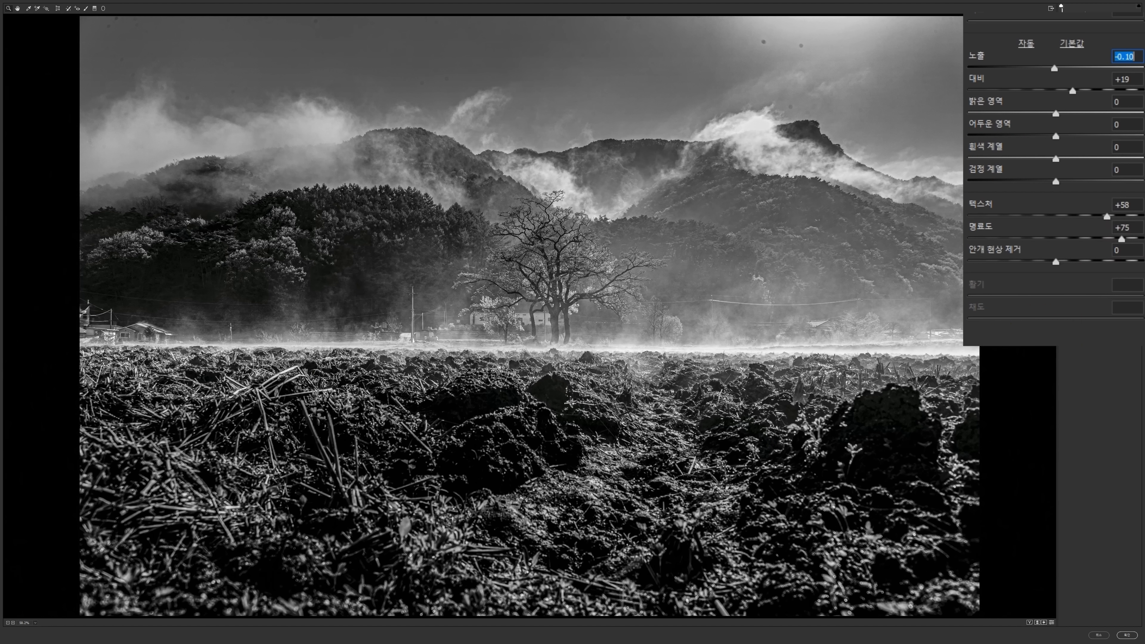
pyautogui.click(1126, 635)
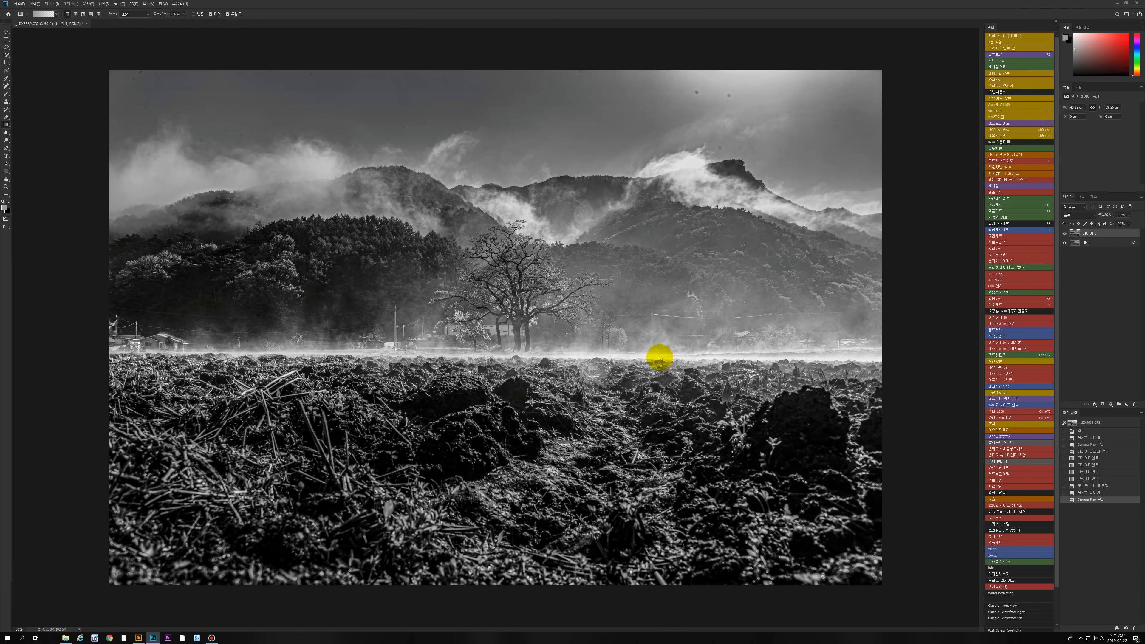
# Add a black mask to the filtered layer and prepare a large white brush for painting on it
pyautogui.keyDown('alt'); pyautogui.click(1103, 404); pyautogui.keyUp('alt')
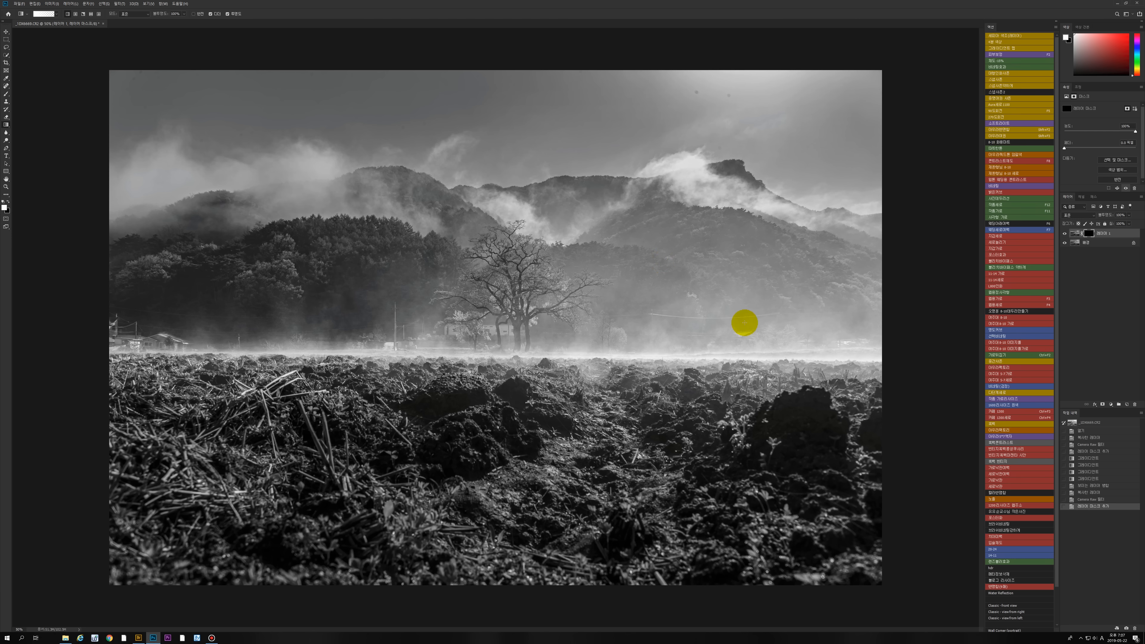
pyautogui.press('b')
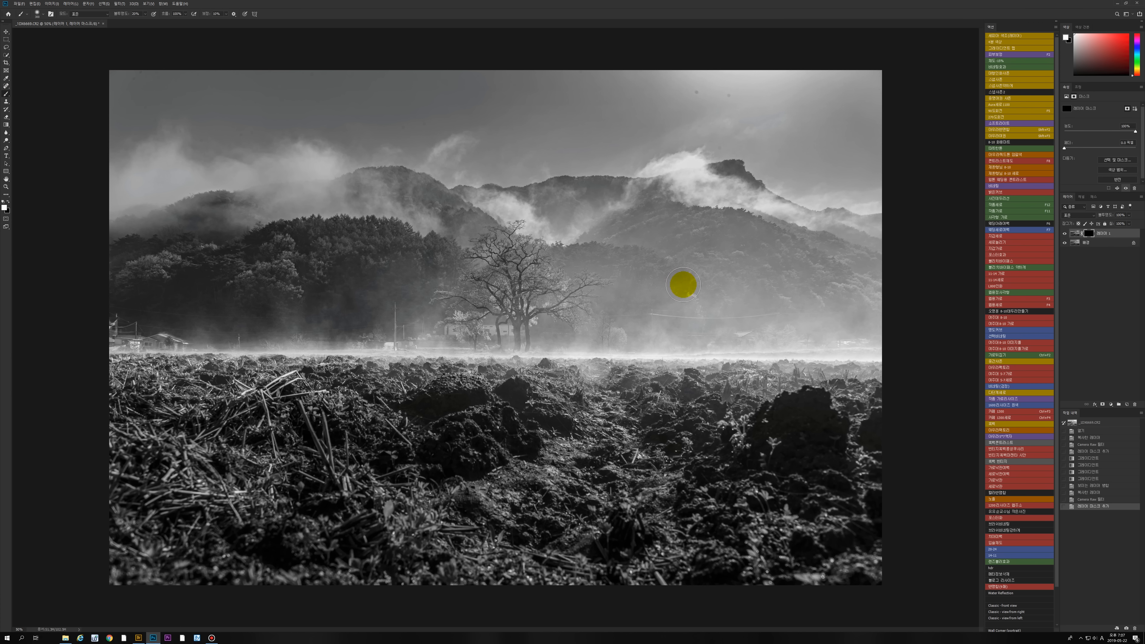
pyautogui.press(']')
pyautogui.press(']')
pyautogui.press(']')
pyautogui.press(']')
pyautogui.press(']')
pyautogui.press(']')
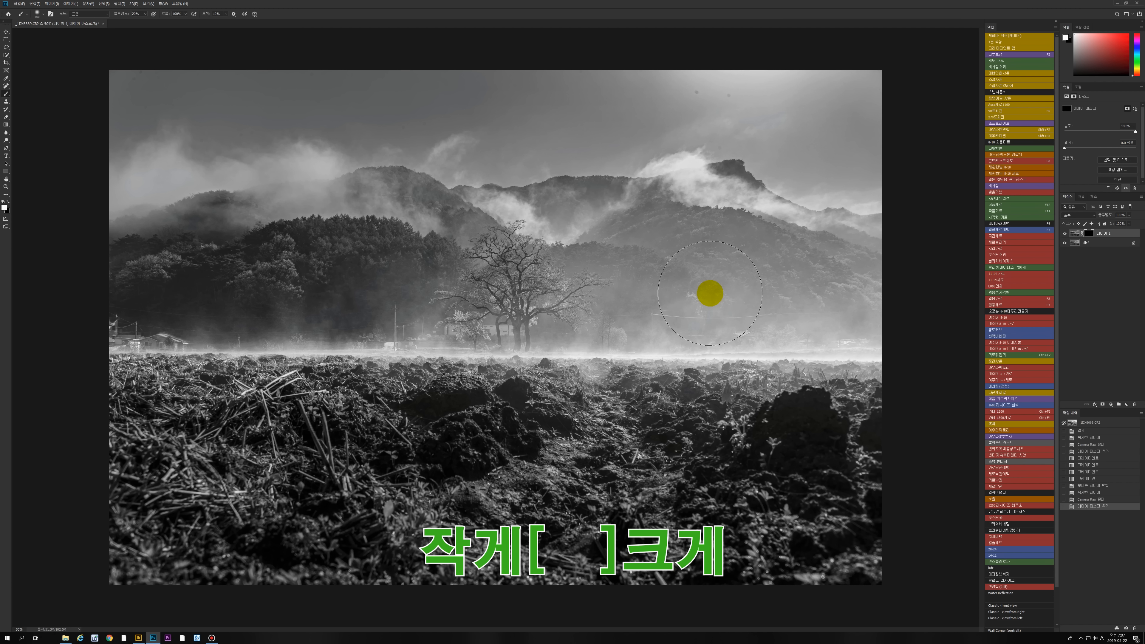
pyautogui.press(']')
pyautogui.press(']')
pyautogui.press('[')
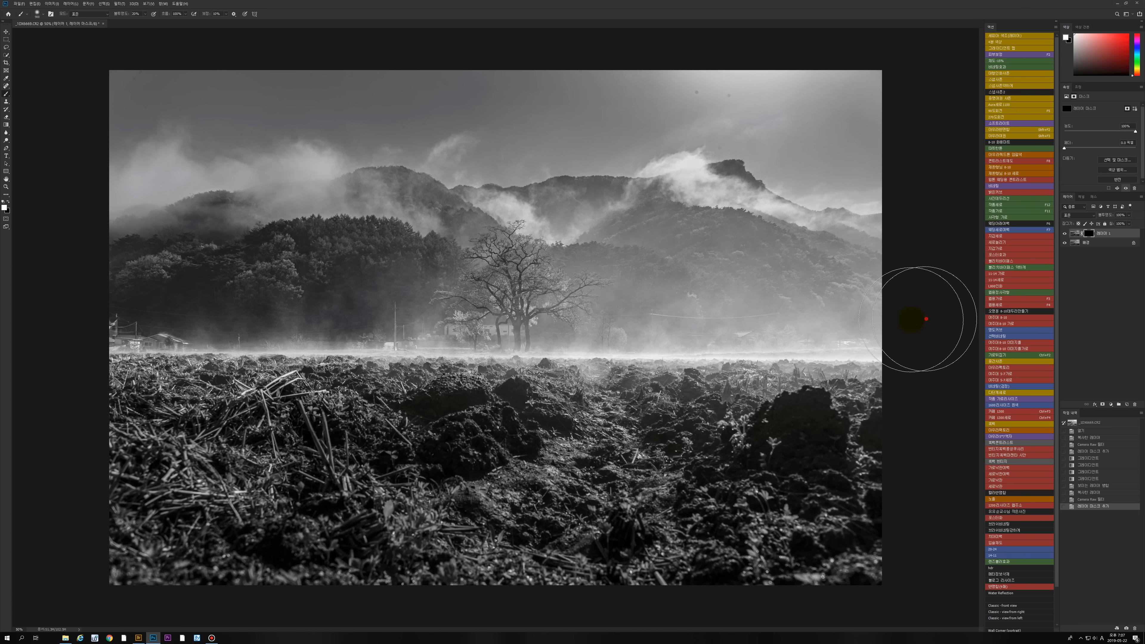
# Paint white on the mask over the hazy mountain slope right of the tree and the upper field edge, reducing the brush size as needed
pyautogui.moveTo(875, 311)
pyautogui.mouseDown()
pyautogui.moveTo(578, 313)
pyautogui.moveTo(595, 296)
pyautogui.mouseUp()
pyautogui.moveTo(846, 298); pyautogui.dragTo(579, 325)
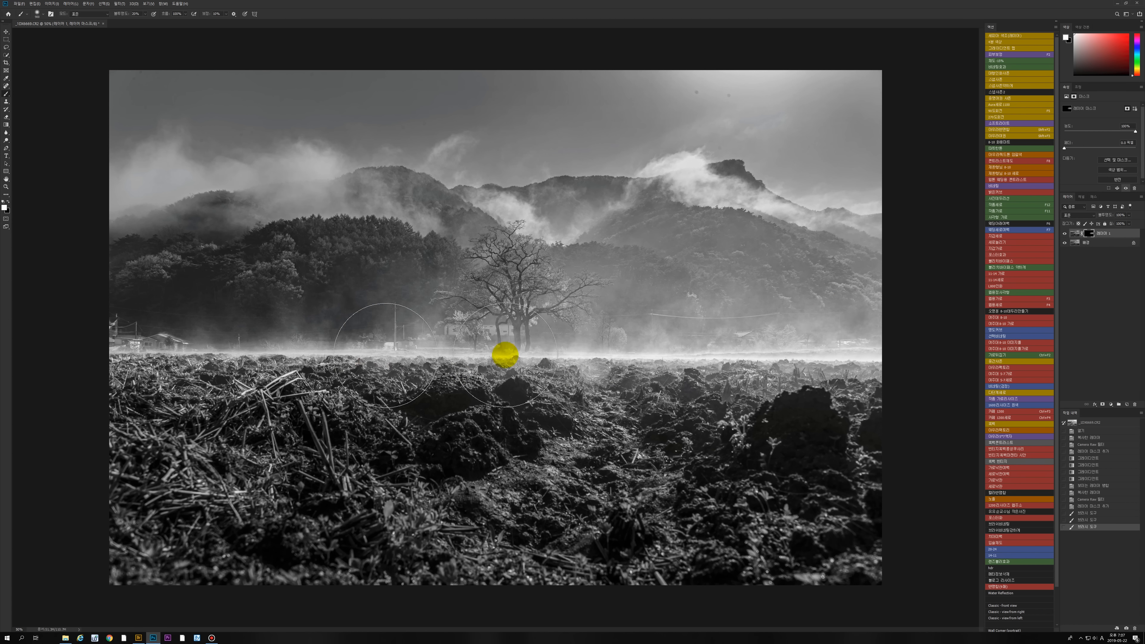
pyautogui.moveTo(866, 293)
pyautogui.mouseDown()
pyautogui.moveTo(600, 253)
pyautogui.moveTo(684, 264)
pyautogui.moveTo(574, 238)
pyautogui.mouseUp()
pyautogui.press('[')
pyautogui.press('[')
pyautogui.moveTo(738, 264); pyautogui.dragTo(556, 287)
pyautogui.moveTo(757, 295); pyautogui.dragTo(564, 289)
pyautogui.moveTo(767, 296); pyautogui.dragTo(573, 294)
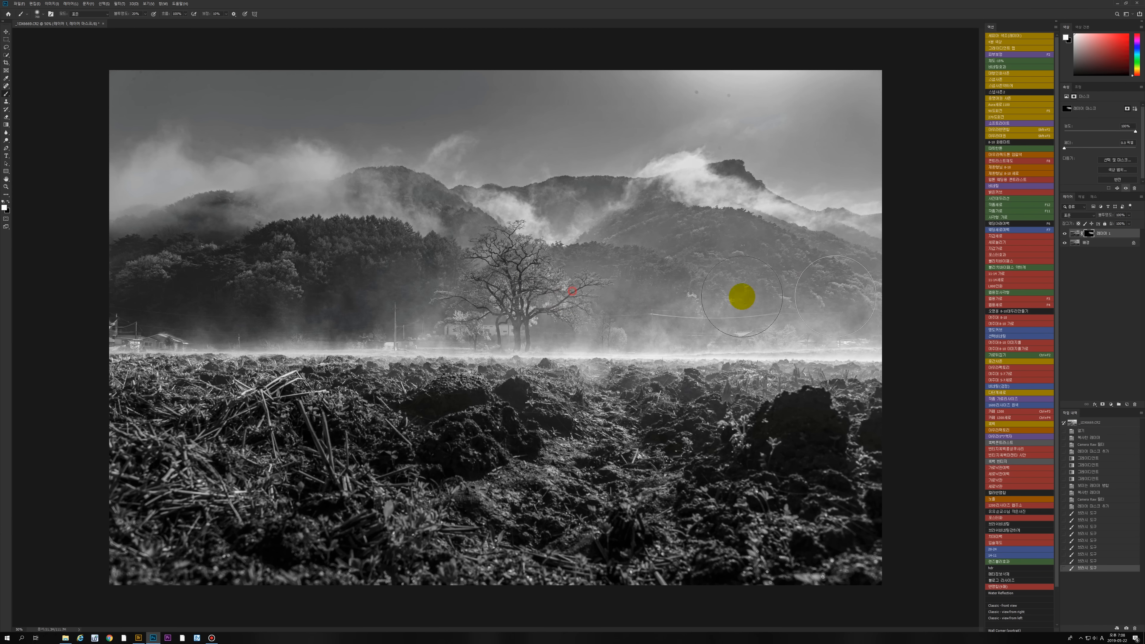
pyautogui.moveTo(872, 312)
pyautogui.mouseDown()
pyautogui.moveTo(545, 307)
pyautogui.moveTo(653, 303)
pyautogui.mouseUp()
pyautogui.moveTo(920, 300); pyautogui.dragTo(784, 301)
pyautogui.moveTo(883, 293); pyautogui.dragTo(676, 288)
pyautogui.moveTo(870, 293)
pyautogui.mouseDown()
pyautogui.moveTo(726, 263)
pyautogui.moveTo(654, 279)
pyautogui.mouseUp()
pyautogui.moveTo(866, 288); pyautogui.dragTo(676, 270)
pyautogui.moveTo(813, 269); pyautogui.dragTo(631, 275)
pyautogui.moveTo(874, 296); pyautogui.dragTo(565, 289)
pyautogui.moveTo(812, 280); pyautogui.dragTo(643, 261)
pyautogui.moveTo(733, 268); pyautogui.dragTo(497, 211)
pyautogui.moveTo(730, 253); pyautogui.dragTo(547, 226)
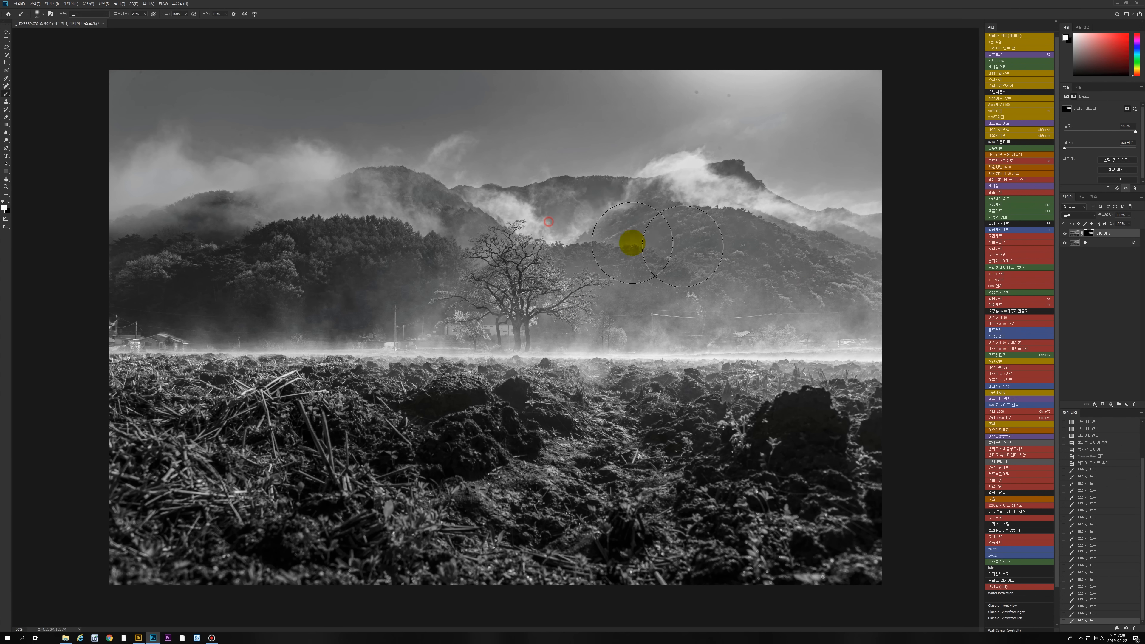
pyautogui.moveTo(825, 280); pyautogui.dragTo(631, 266)
pyautogui.moveTo(840, 302); pyautogui.dragTo(647, 289)
pyautogui.moveTo(864, 322); pyautogui.dragTo(658, 307)
pyautogui.moveTo(875, 317); pyautogui.dragTo(672, 320)
pyautogui.press('[')
pyautogui.moveTo(870, 367); pyautogui.dragTo(636, 406)
pyautogui.moveTo(875, 394)
pyautogui.mouseDown()
pyautogui.moveTo(654, 401)
pyautogui.moveTo(659, 384)
pyautogui.mouseUp()
pyautogui.moveTo(867, 343); pyautogui.dragTo(668, 334)
pyautogui.moveTo(846, 293); pyautogui.dragTo(653, 307)
pyautogui.moveTo(895, 307); pyautogui.dragTo(677, 293)
pyautogui.moveTo(884, 271); pyautogui.dragTo(677, 266)
pyautogui.moveTo(913, 258)
pyautogui.mouseDown()
pyautogui.moveTo(521, 204)
pyautogui.moveTo(733, 251)
pyautogui.moveTo(748, 269)
pyautogui.moveTo(561, 286)
pyautogui.moveTo(774, 165)
pyautogui.moveTo(756, 113)
pyautogui.moveTo(697, 79)
pyautogui.moveTo(711, 77)
pyautogui.moveTo(866, 83)
pyautogui.moveTo(651, 237)
pyautogui.moveTo(815, 277)
pyautogui.moveTo(688, 314)
pyautogui.moveTo(610, 300)
pyautogui.moveTo(815, 295)
pyautogui.moveTo(768, 276)
pyautogui.moveTo(403, 253)
pyautogui.moveTo(674, 260)
pyautogui.moveTo(864, 285)
pyautogui.moveTo(623, 293)
pyautogui.moveTo(867, 301)
pyautogui.moveTo(609, 297)
pyautogui.mouseUp()
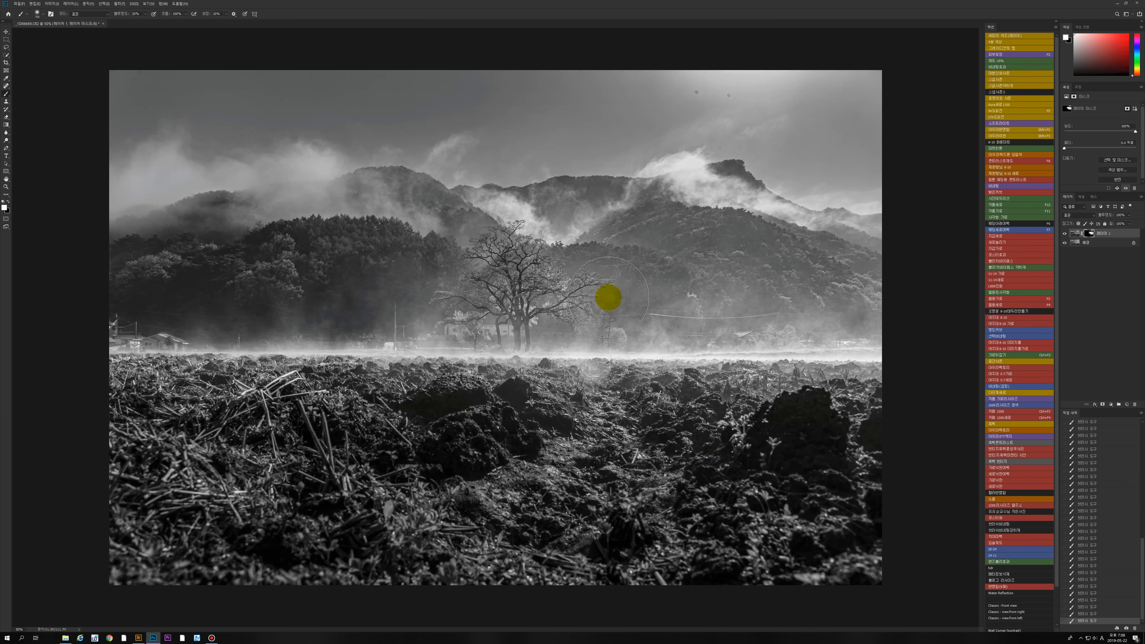
# Merge the visible layers, duplicate the result and open the Camera Raw filter on the copy
pyautogui.hotkey('ctrl', 'shift', 'e')
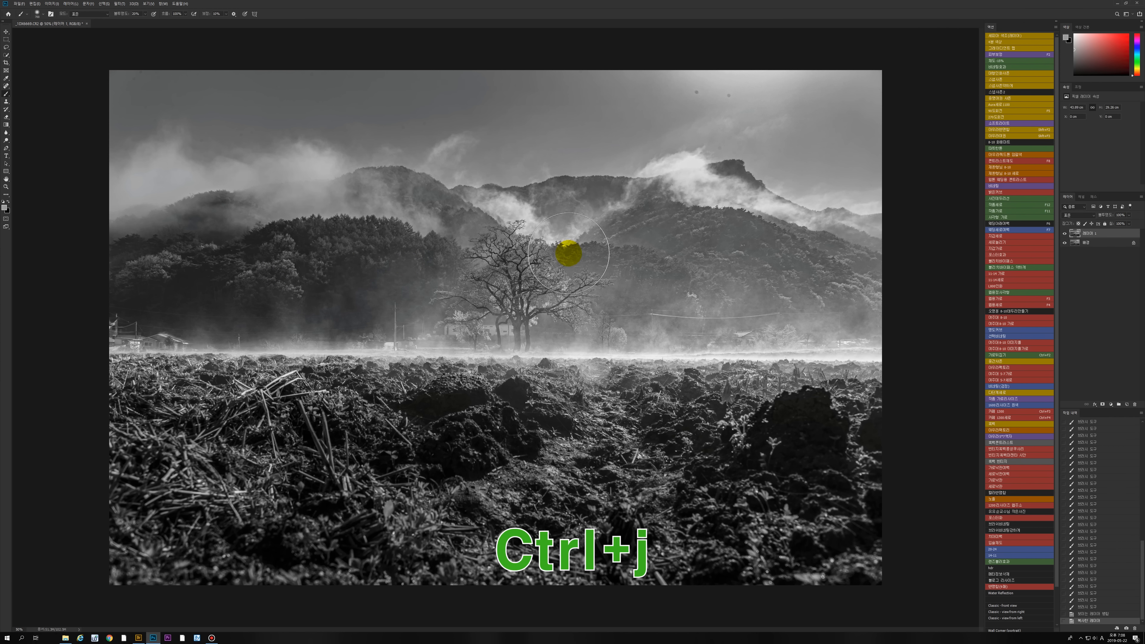
pyautogui.click(118, 4)
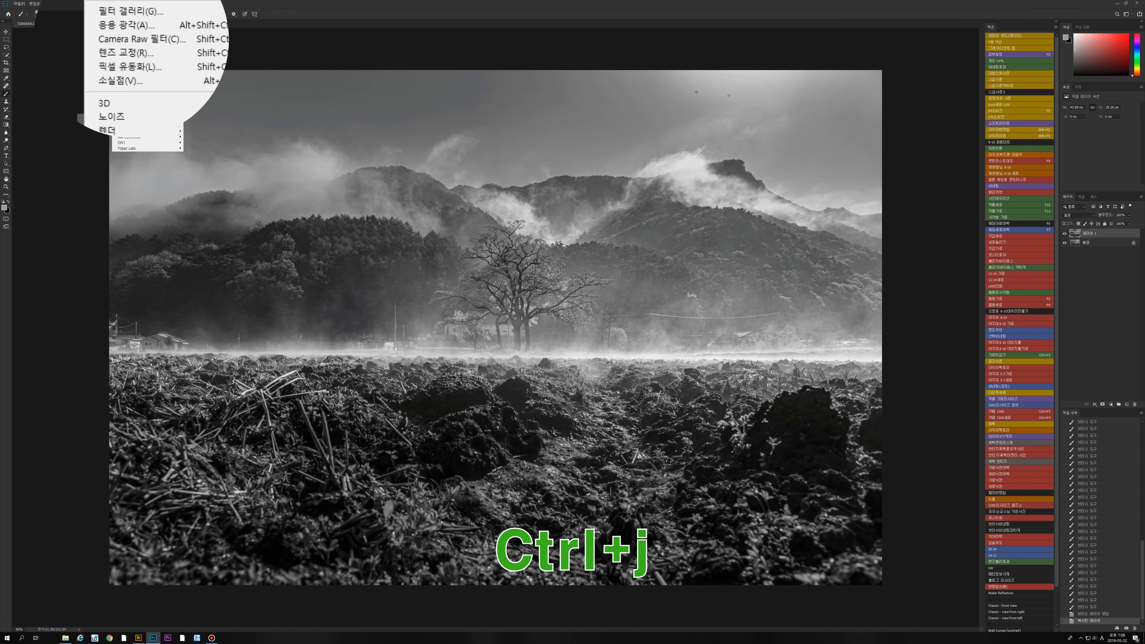
pyautogui.click(126, 37)
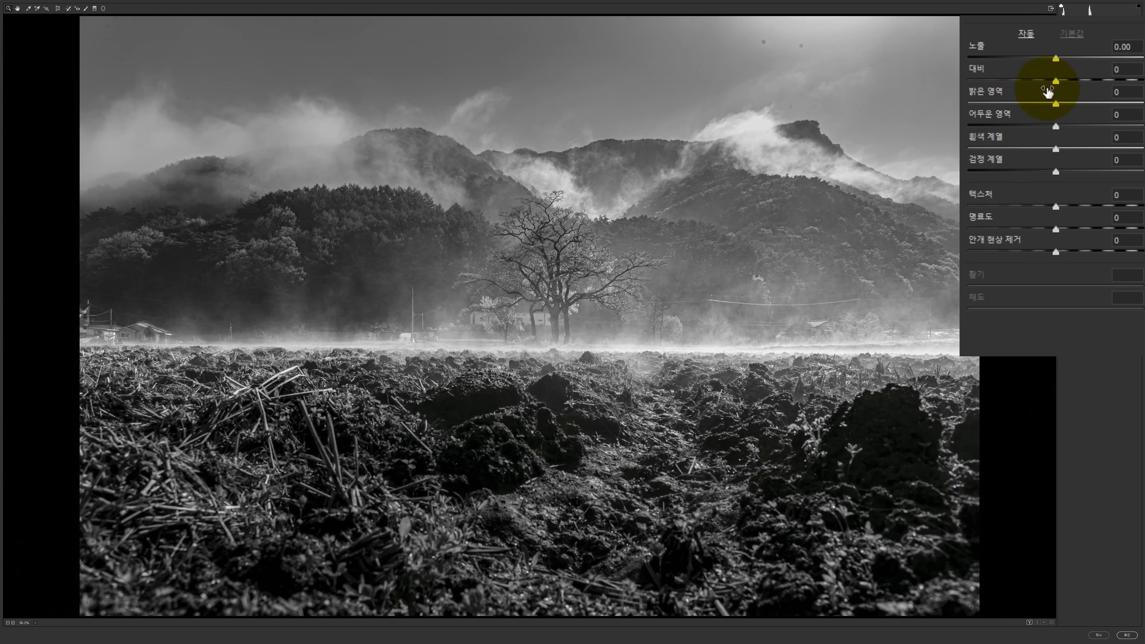
# Apply the Camera Raw filter with clarity +37, shadows +60, contrast +17 and highlights +49
pyautogui.click(1088, 228)
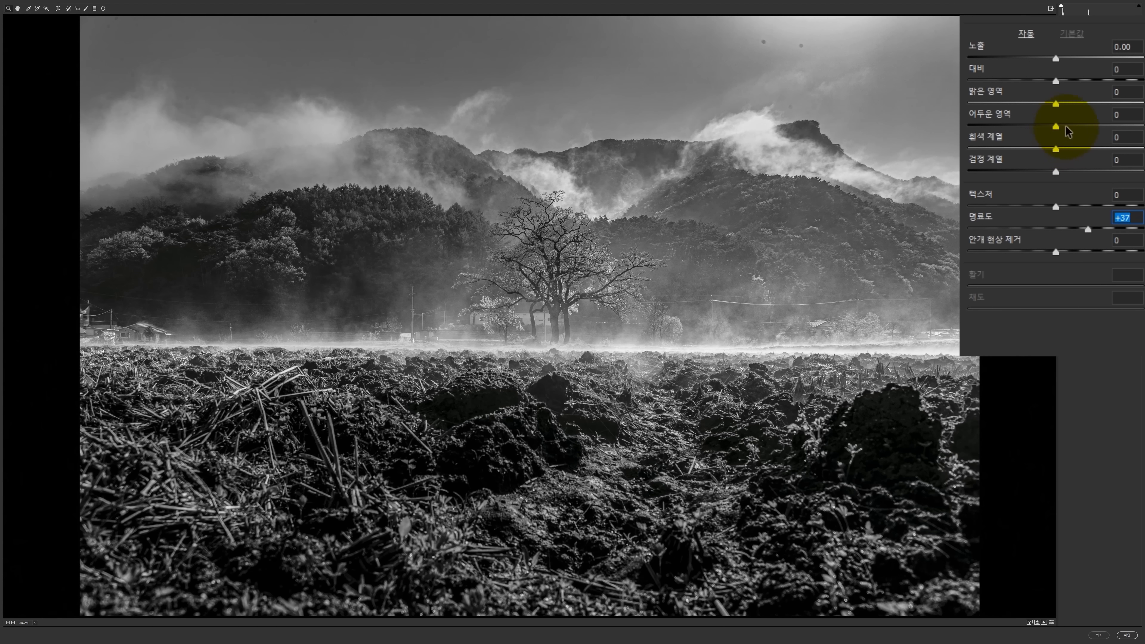
pyautogui.moveTo(1068, 130); pyautogui.dragTo(1108, 126)
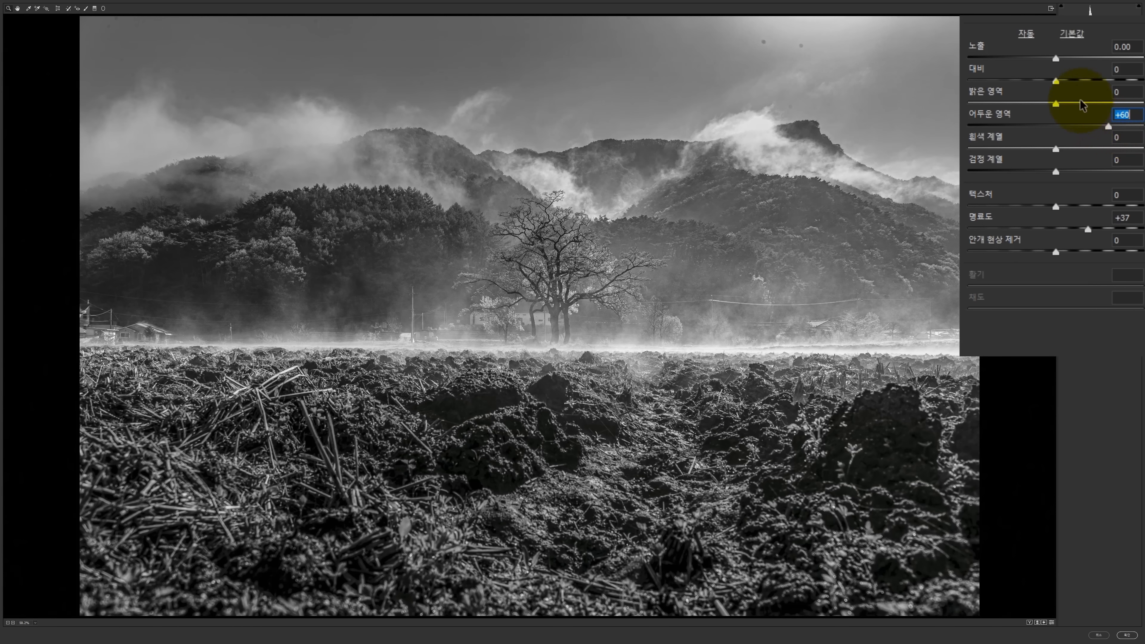
pyautogui.moveTo(1056, 81); pyautogui.dragTo(1078, 88)
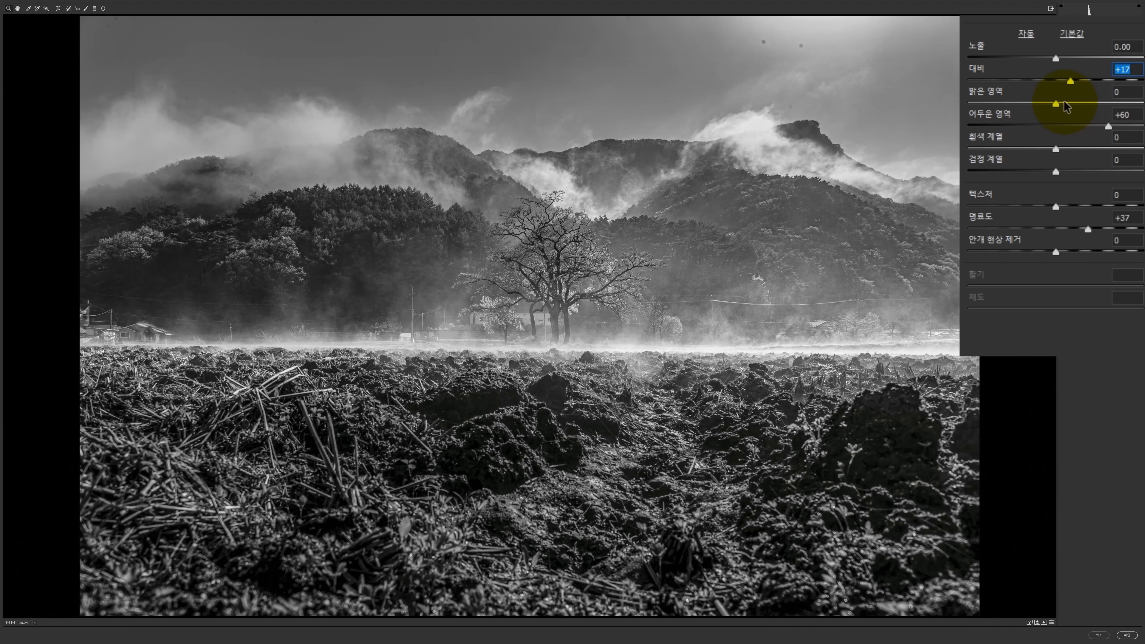
pyautogui.moveTo(1070, 103); pyautogui.dragTo(1097, 107)
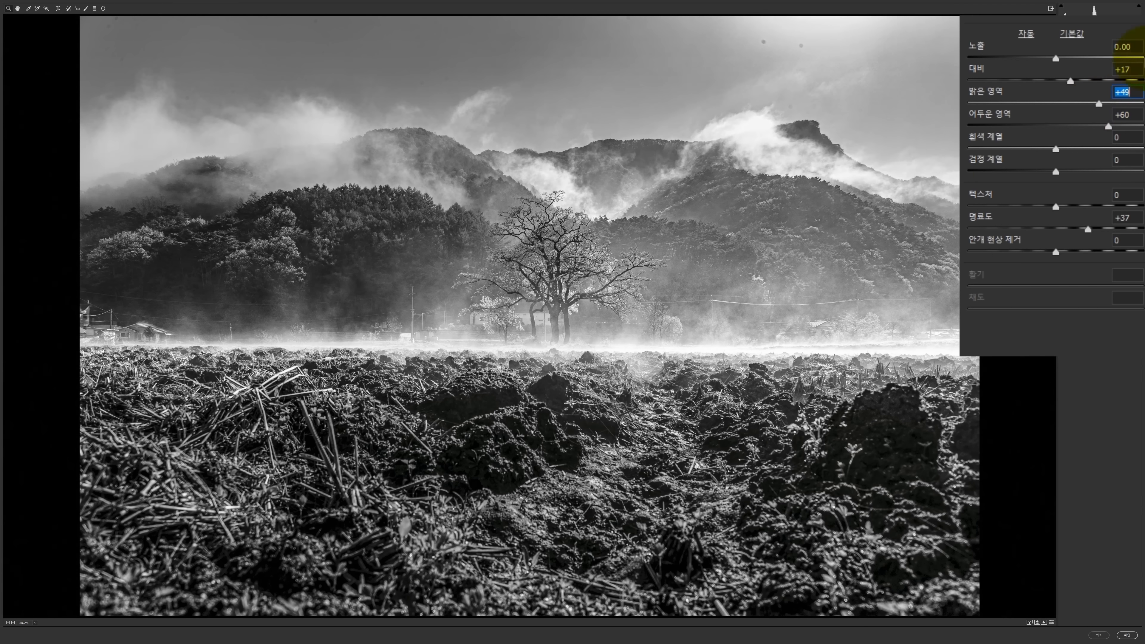
pyautogui.click(1127, 635)
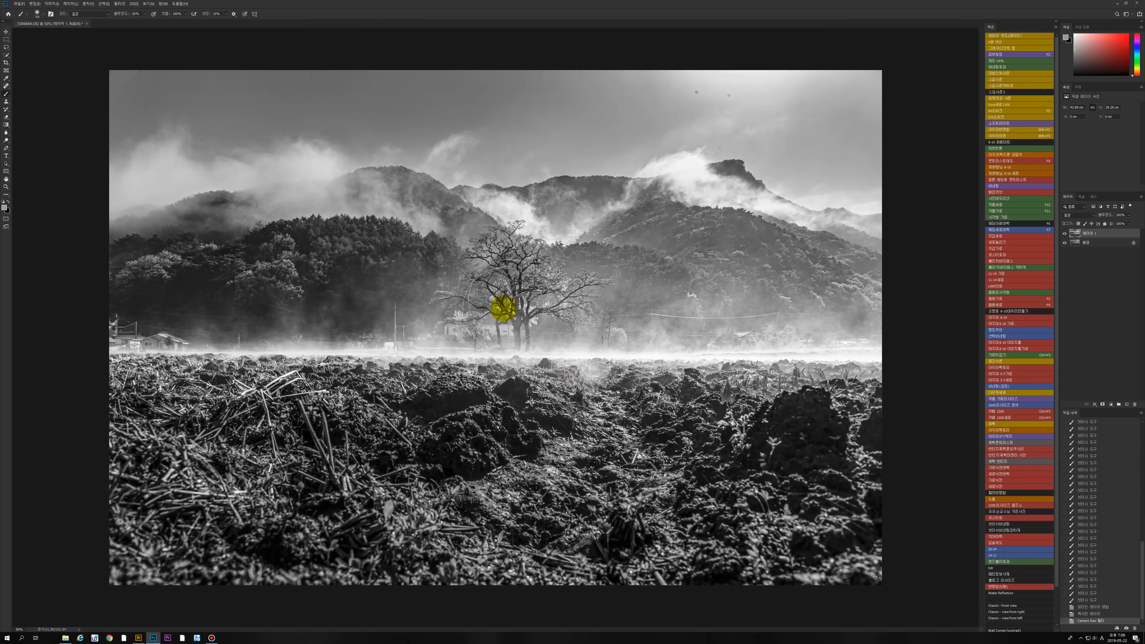
# Add a black mask to the brightened layer and paint white on it over the dark forest left of the tree
pyautogui.keyDown('alt'); pyautogui.click(1103, 404); pyautogui.keyUp('alt')
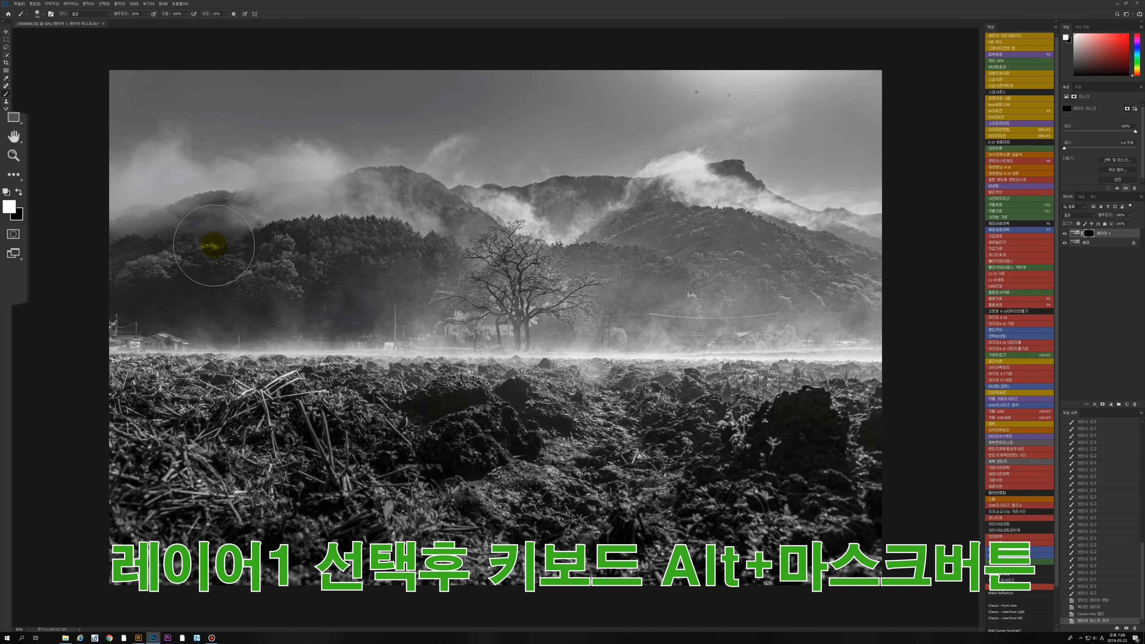
pyautogui.moveTo(241, 249)
pyautogui.mouseDown()
pyautogui.moveTo(414, 267)
pyautogui.moveTo(157, 278)
pyautogui.moveTo(186, 256)
pyautogui.moveTo(341, 220)
pyautogui.moveTo(279, 233)
pyautogui.moveTo(425, 262)
pyautogui.moveTo(360, 211)
pyautogui.moveTo(417, 247)
pyautogui.moveTo(429, 284)
pyautogui.moveTo(353, 223)
pyautogui.moveTo(278, 200)
pyautogui.moveTo(301, 184)
pyautogui.moveTo(335, 186)
pyautogui.moveTo(208, 204)
pyautogui.moveTo(176, 185)
pyautogui.moveTo(208, 181)
pyautogui.moveTo(176, 177)
pyautogui.moveTo(298, 209)
pyautogui.moveTo(270, 241)
pyautogui.moveTo(416, 258)
pyautogui.moveTo(286, 277)
pyautogui.moveTo(308, 286)
pyautogui.moveTo(194, 253)
pyautogui.moveTo(270, 241)
pyautogui.moveTo(259, 270)
pyautogui.moveTo(181, 281)
pyautogui.moveTo(462, 270)
pyautogui.moveTo(420, 264)
pyautogui.moveTo(413, 230)
pyautogui.moveTo(430, 226)
pyautogui.moveTo(348, 262)
pyautogui.moveTo(218, 272)
pyautogui.moveTo(259, 260)
pyautogui.moveTo(174, 260)
pyautogui.moveTo(290, 269)
pyautogui.moveTo(417, 258)
pyautogui.moveTo(387, 272)
pyautogui.moveTo(334, 269)
pyautogui.moveTo(358, 268)
pyautogui.moveTo(352, 238)
pyautogui.moveTo(259, 283)
pyautogui.mouseUp()
# Merge the visible layers, duplicate the merged image and open the Camera Raw filter on the duplicate
pyautogui.hotkey('ctrl', 'shift', 'e')
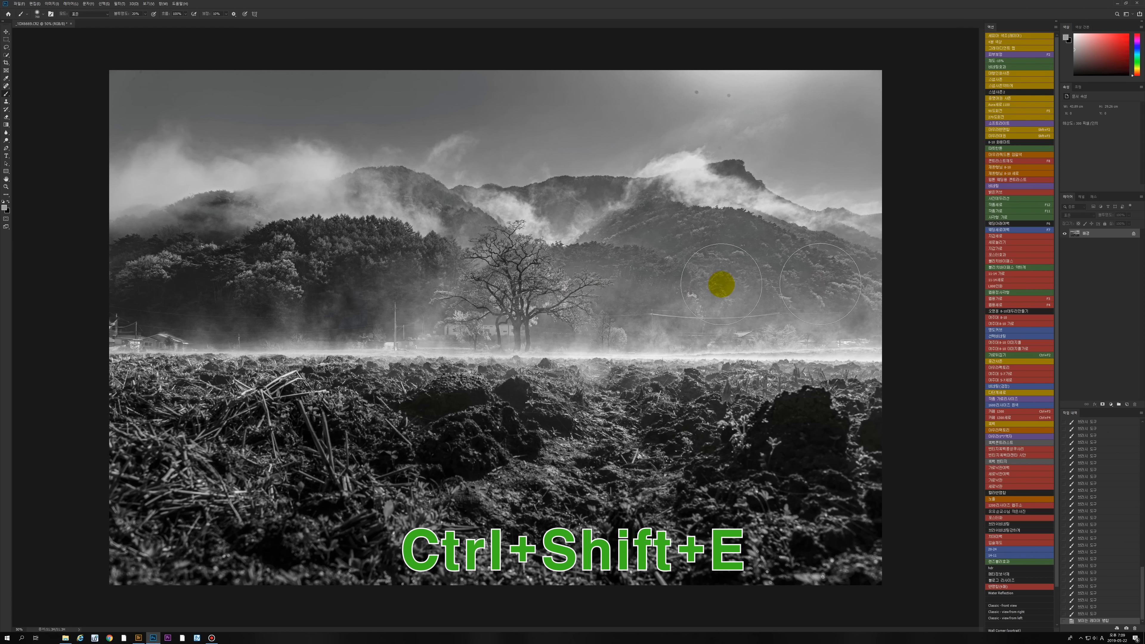
pyautogui.hotkey('ctrl', 'j')
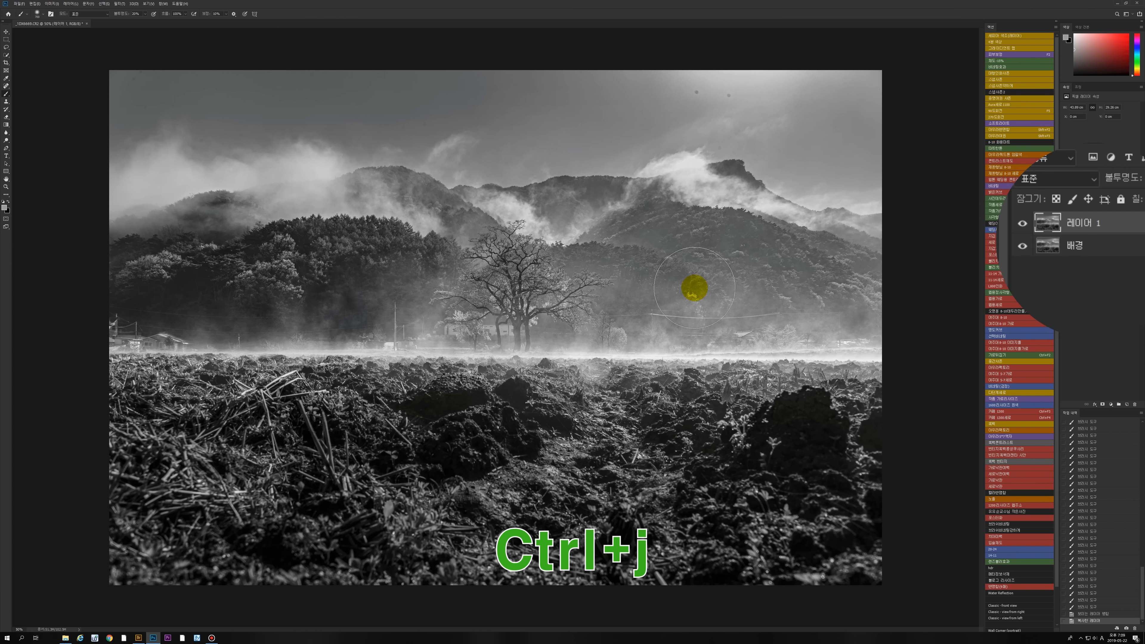
pyautogui.click(121, 6)
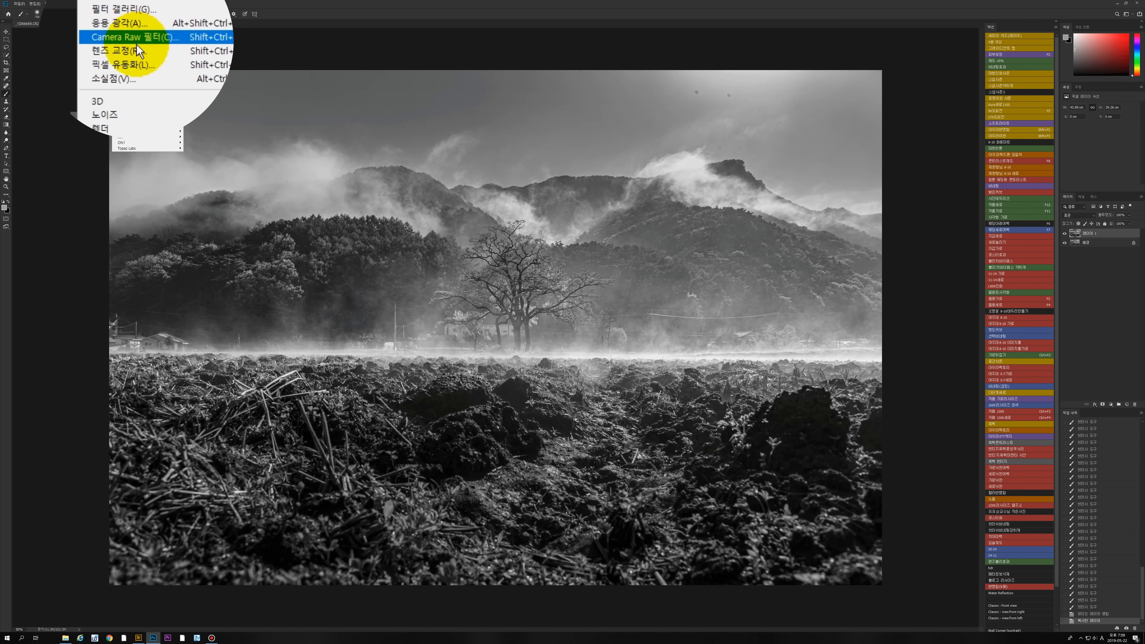
pyautogui.click(133, 41)
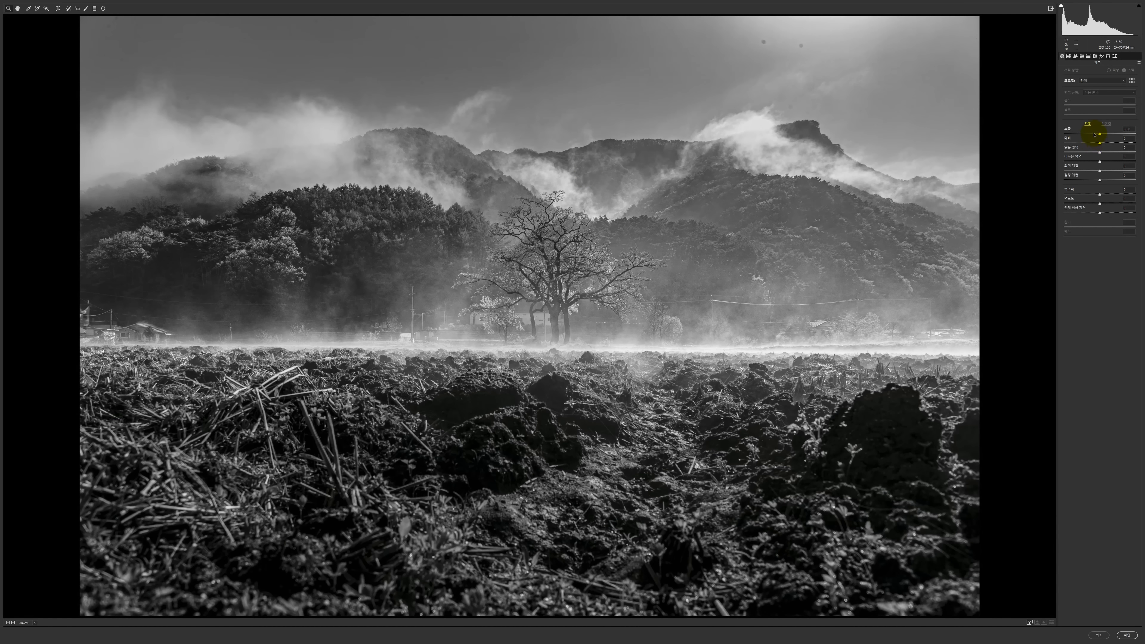
# Apply the Camera Raw filter with exposure -0.50, contrast +38 and clarity +31
pyautogui.moveTo(1094, 134); pyautogui.dragTo(1086, 110)
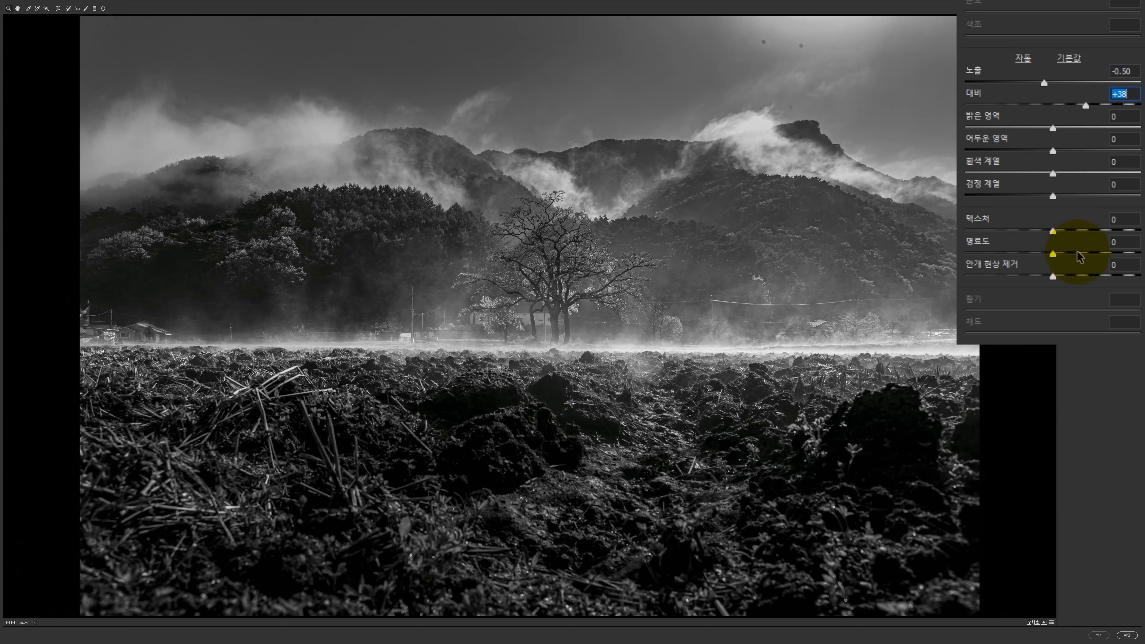
pyautogui.moveTo(1078, 253); pyautogui.dragTo(1081, 254)
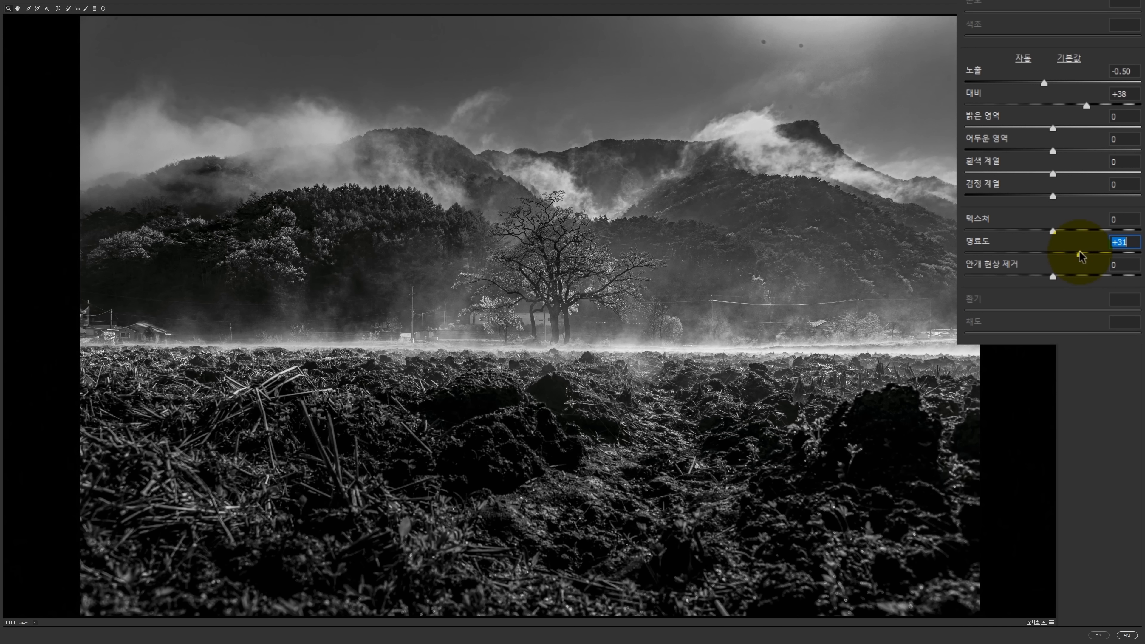
pyautogui.click(1128, 636)
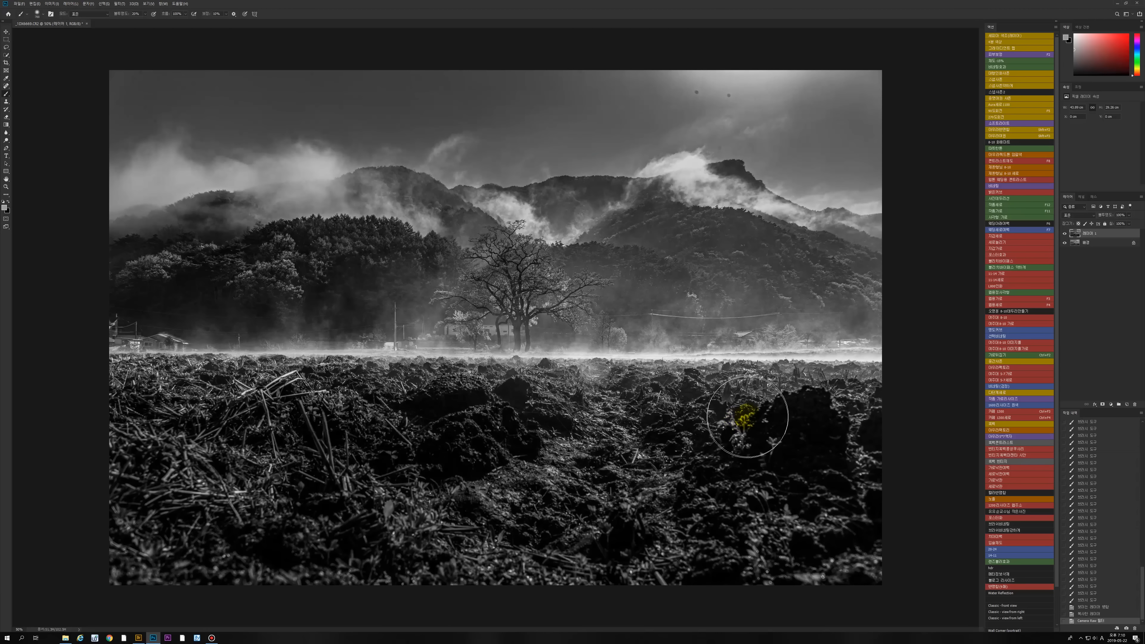
# Add a black mask to the darkened layer and paint white on it over the mountain slope right of the tree with an enlarged brush
pyautogui.keyDown('alt'); pyautogui.click(1103, 405); pyautogui.keyUp('alt')
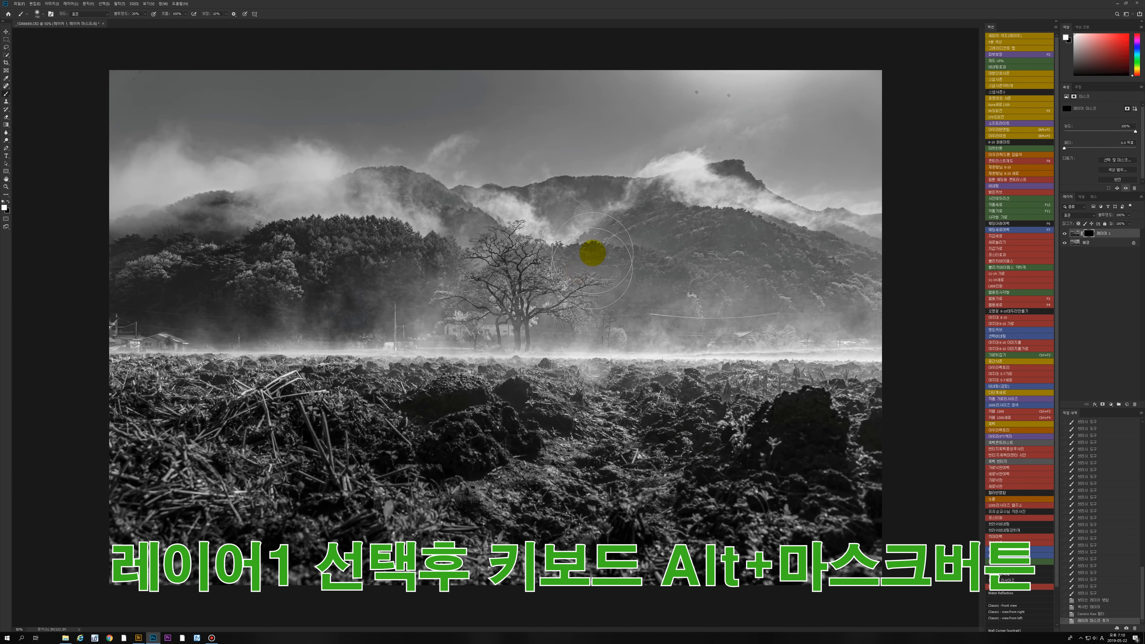
pyautogui.press(']')
pyautogui.press(']')
pyautogui.press(']')
pyautogui.moveTo(864, 315)
pyautogui.mouseDown()
pyautogui.moveTo(692, 313)
pyautogui.moveTo(703, 313)
pyautogui.mouseUp()
pyautogui.moveTo(881, 303); pyautogui.dragTo(690, 311)
pyautogui.moveTo(794, 296); pyautogui.dragTo(631, 293)
pyautogui.moveTo(739, 275); pyautogui.dragTo(633, 234)
pyautogui.moveTo(701, 253); pyautogui.dragTo(616, 226)
# Paint white on the mask with a smaller brush over the lower slope beside the tree, down to the field edge
pyautogui.press('[')
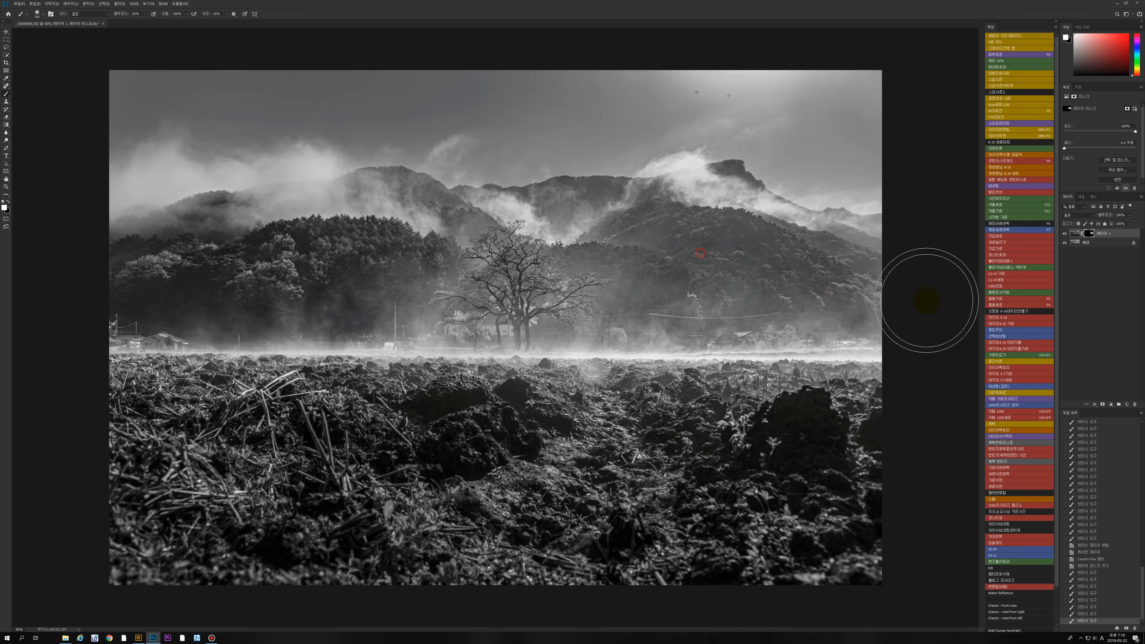
pyautogui.moveTo(766, 280); pyautogui.dragTo(649, 260)
pyautogui.moveTo(722, 270); pyautogui.dragTo(620, 281)
pyautogui.moveTo(698, 295)
pyautogui.mouseDown()
pyautogui.moveTo(605, 297)
pyautogui.moveTo(647, 328)
pyautogui.moveTo(718, 312)
pyautogui.moveTo(690, 241)
pyautogui.moveTo(867, 280)
pyautogui.moveTo(933, 248)
pyautogui.moveTo(652, 230)
pyautogui.moveTo(418, 281)
pyautogui.moveTo(442, 309)
pyautogui.moveTo(851, 301)
pyautogui.moveTo(680, 302)
pyautogui.moveTo(864, 315)
pyautogui.moveTo(713, 251)
pyautogui.moveTo(632, 235)
pyautogui.moveTo(859, 299)
pyautogui.moveTo(872, 269)
pyautogui.moveTo(626, 290)
pyautogui.moveTo(817, 306)
pyautogui.moveTo(667, 343)
pyautogui.mouseUp()
pyautogui.press('[')
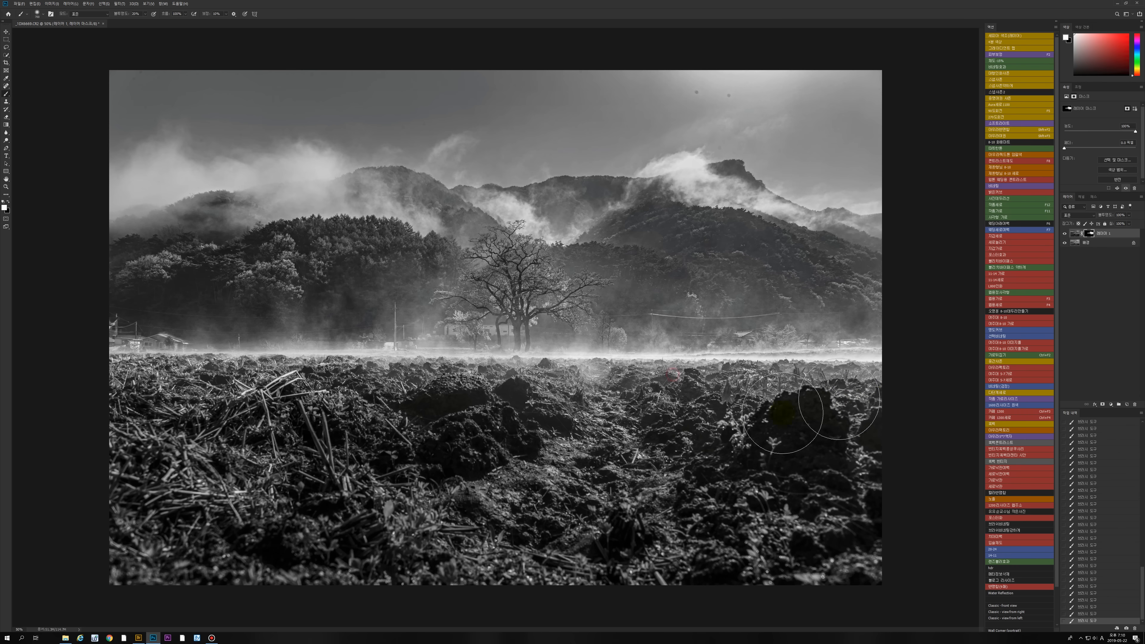
# Paint white on the mask across the ploughed foreground soil with a larger brush and touch up the slope right of the tree
pyautogui.moveTo(321, 471); pyautogui.dragTo(429, 463)
pyautogui.moveTo(341, 448)
pyautogui.mouseDown()
pyautogui.moveTo(137, 411)
pyautogui.moveTo(290, 438)
pyautogui.moveTo(350, 486)
pyautogui.moveTo(330, 480)
pyautogui.mouseUp()
pyautogui.press(']')
pyautogui.press(']')
pyautogui.moveTo(105, 470)
pyautogui.mouseDown()
pyautogui.moveTo(663, 499)
pyautogui.moveTo(840, 460)
pyautogui.moveTo(854, 427)
pyautogui.mouseUp()
pyautogui.moveTo(334, 427); pyautogui.dragTo(913, 432)
pyautogui.moveTo(870, 429); pyautogui.dragTo(634, 429)
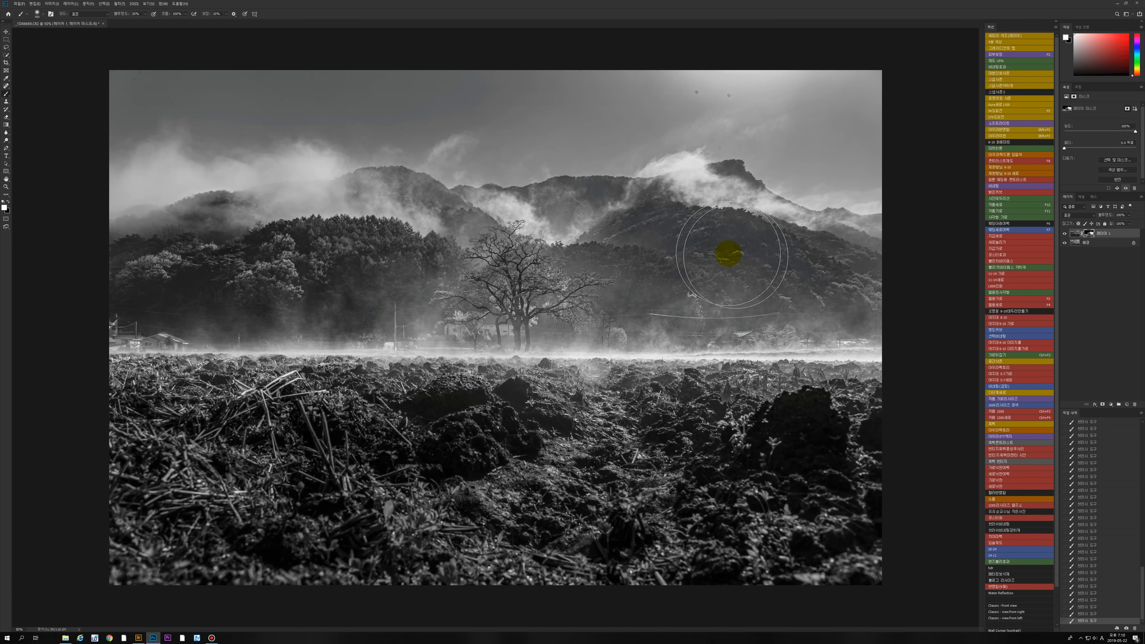
pyautogui.moveTo(685, 263)
pyautogui.mouseDown()
pyautogui.moveTo(913, 271)
pyautogui.moveTo(711, 266)
pyautogui.moveTo(838, 296)
pyautogui.moveTo(661, 258)
pyautogui.mouseUp()
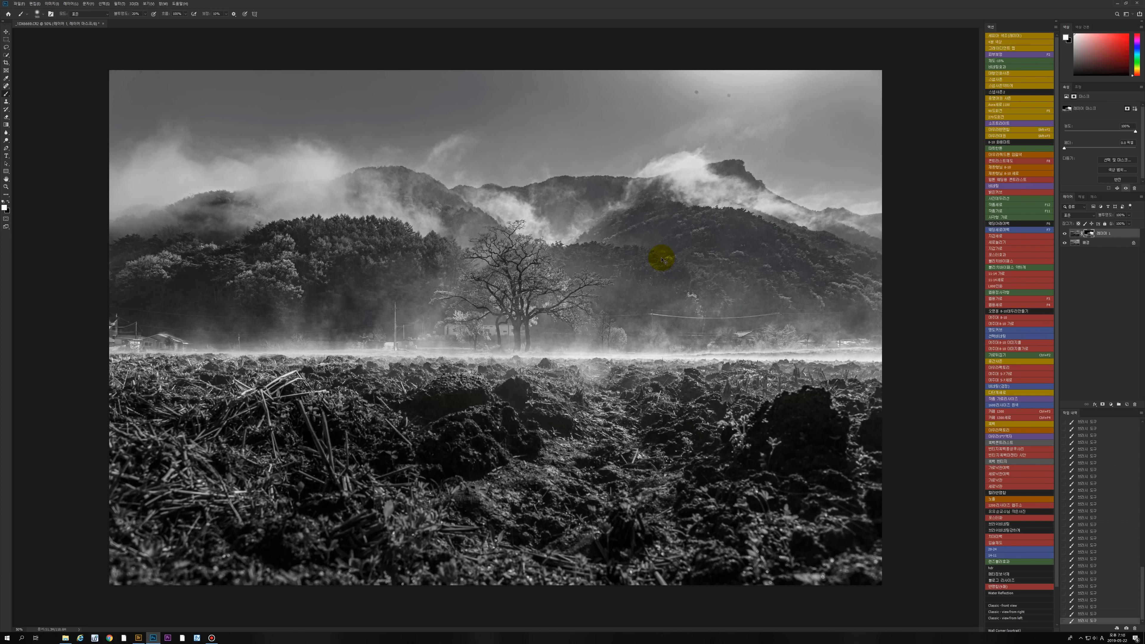
# Merge the visible layers and examine the bare tree up close
pyautogui.hotkey('ctrl', 'shift', 'e')
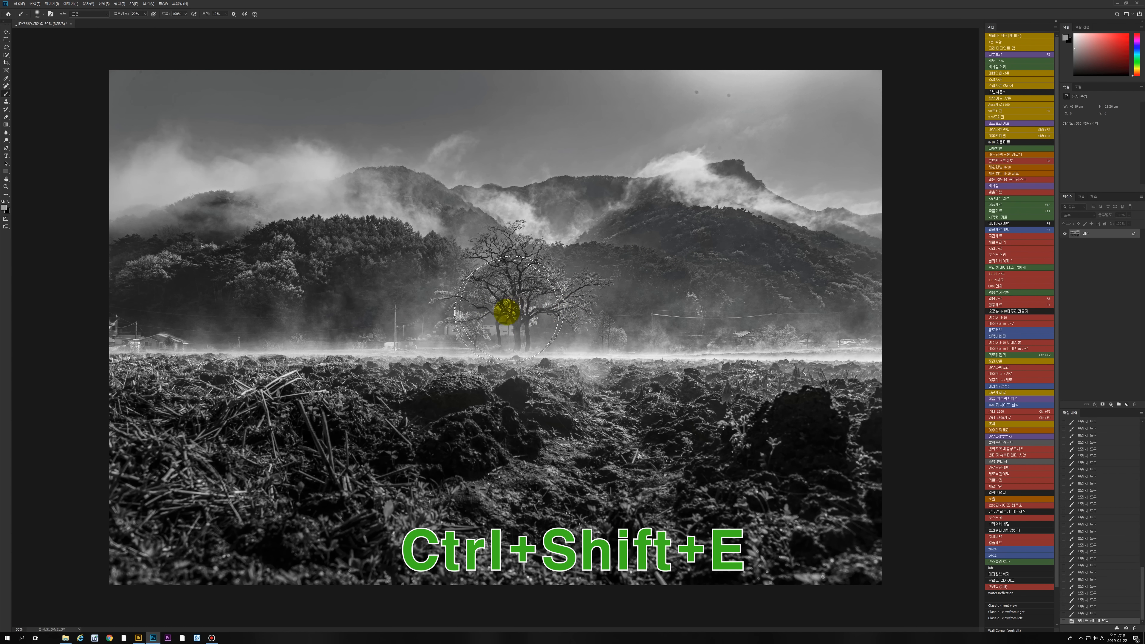
pyautogui.press('z')
pyautogui.click(528, 303)
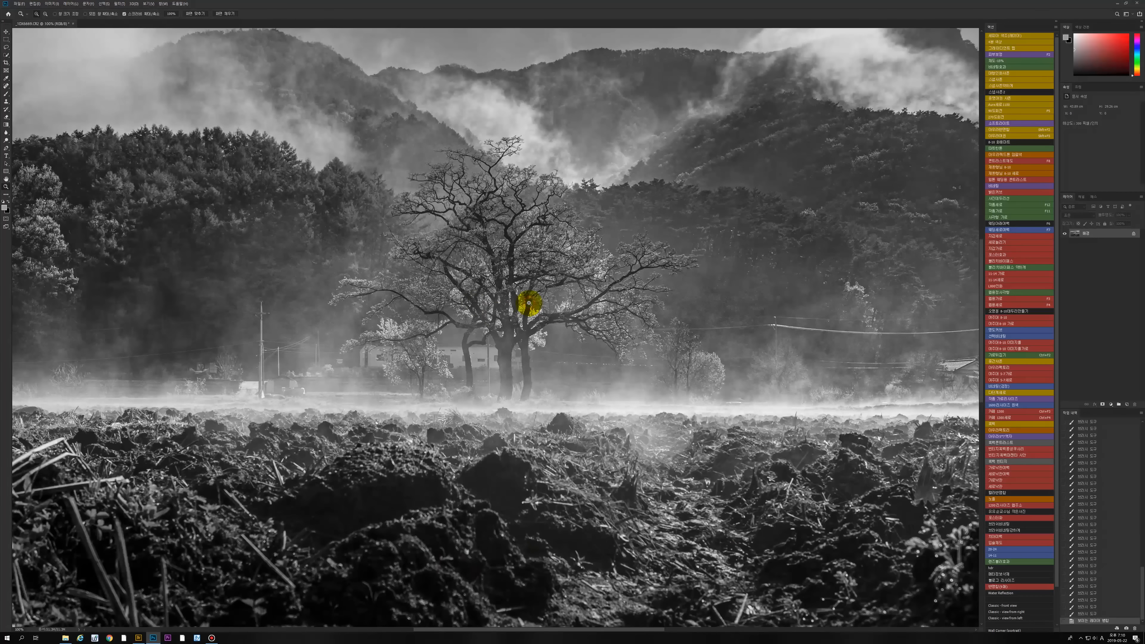
pyautogui.keyDown('alt'); pyautogui.click(476, 301); pyautogui.keyUp('alt')
pyautogui.click(475, 298)
pyautogui.click(481, 308)
pyautogui.click(481, 308)
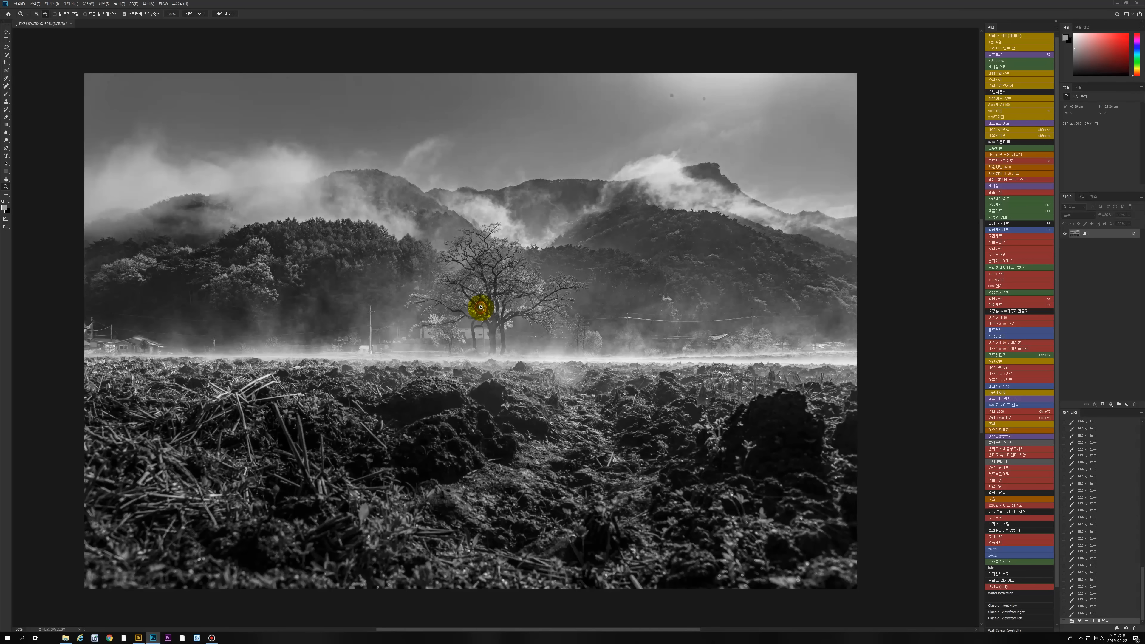
pyautogui.keyDown('alt'); pyautogui.click(453, 307); pyautogui.keyUp('alt')
pyautogui.click(456, 307)
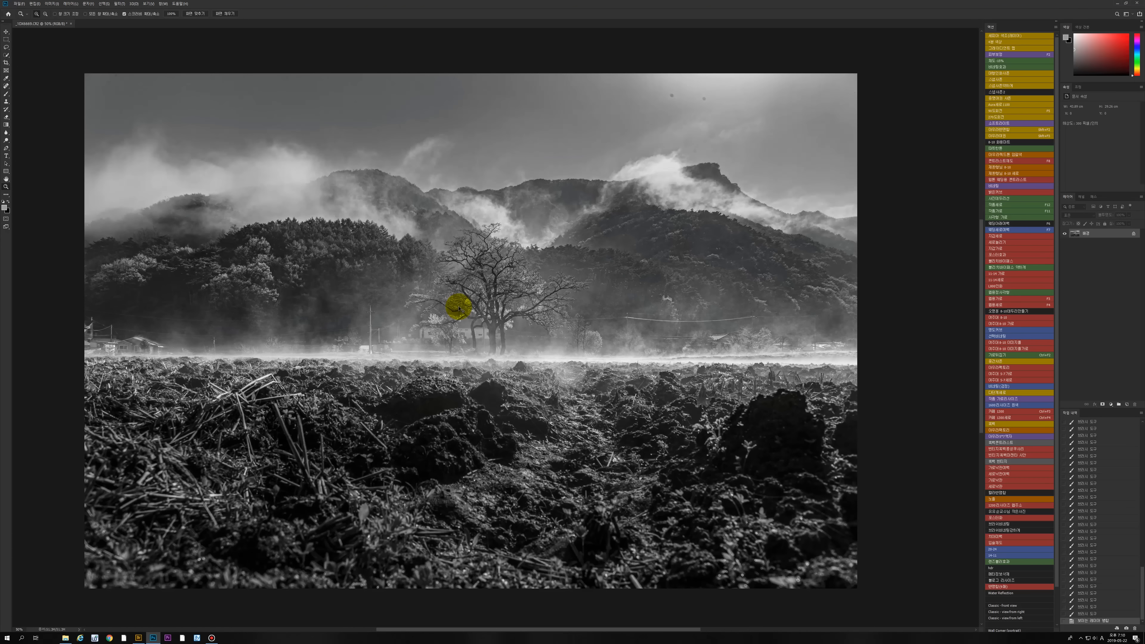
# Duplicate the merged layer and apply the Camera Raw filter with exposure +0.45, contrast +12, texture +23 and clarity +15
pyautogui.hotkey('ctrl', 'j')
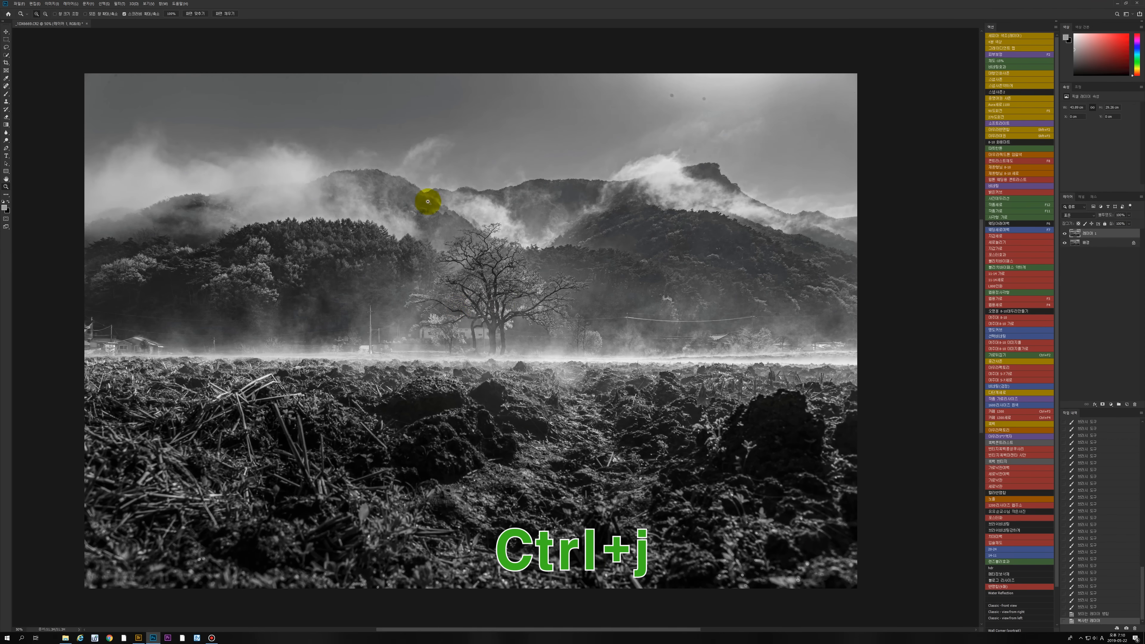
pyautogui.click(120, 3)
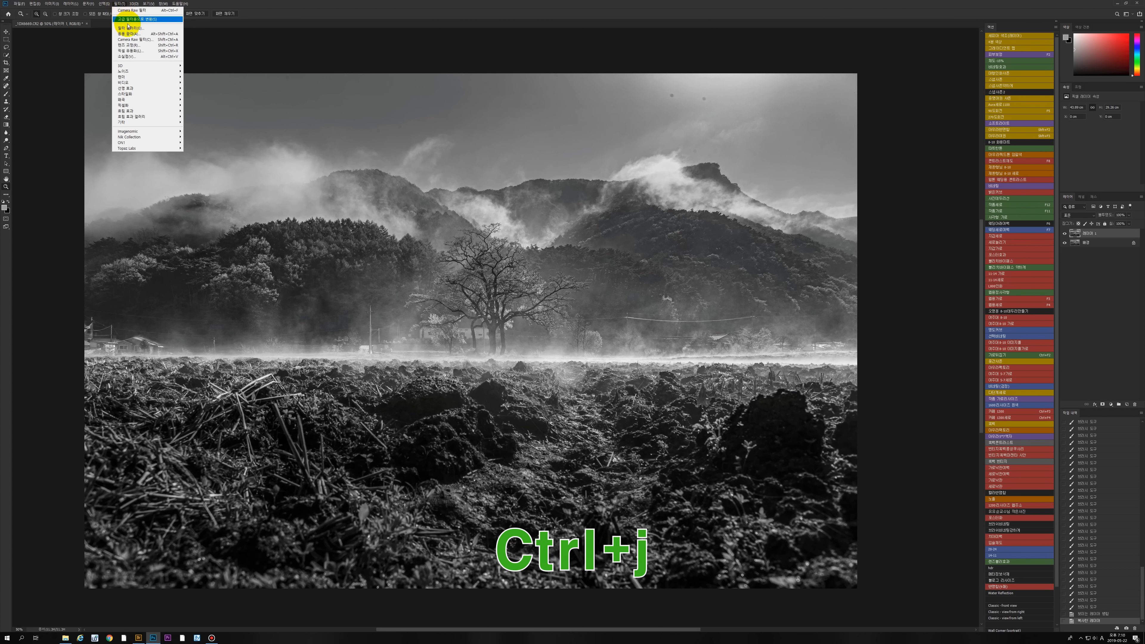
pyautogui.click(133, 41)
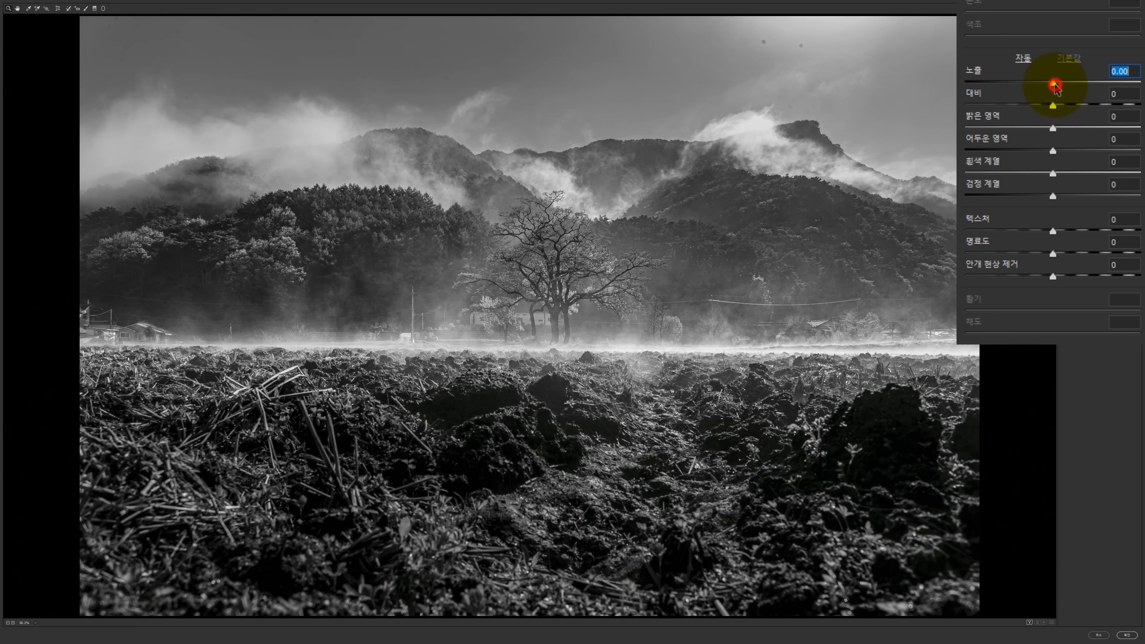
pyautogui.moveTo(1055, 84); pyautogui.dragTo(1060, 85)
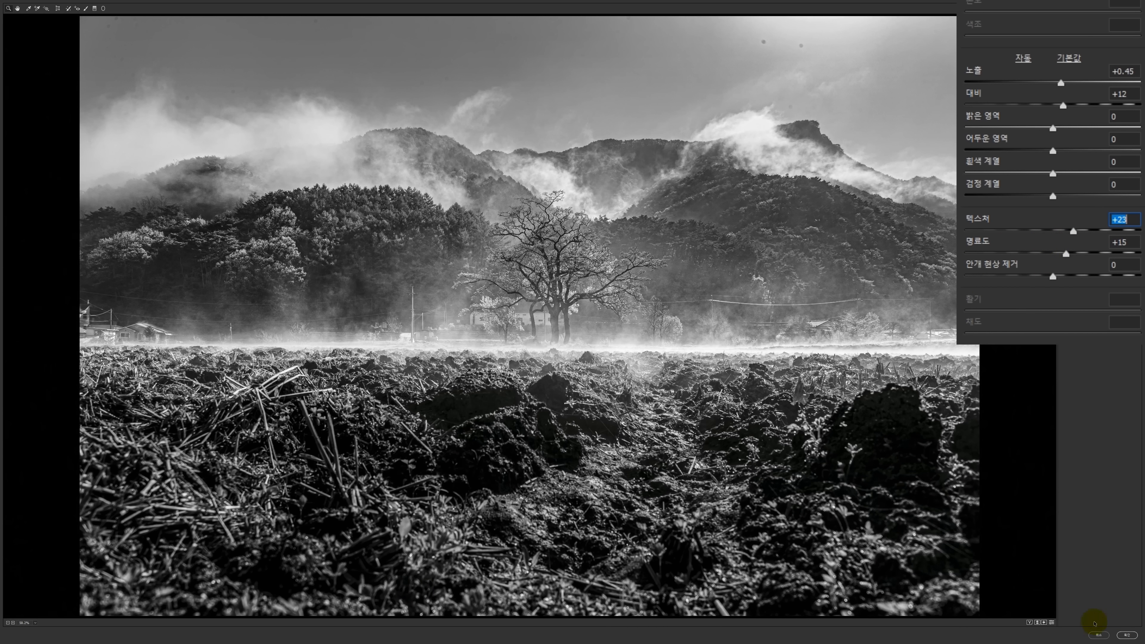
pyautogui.click(1127, 636)
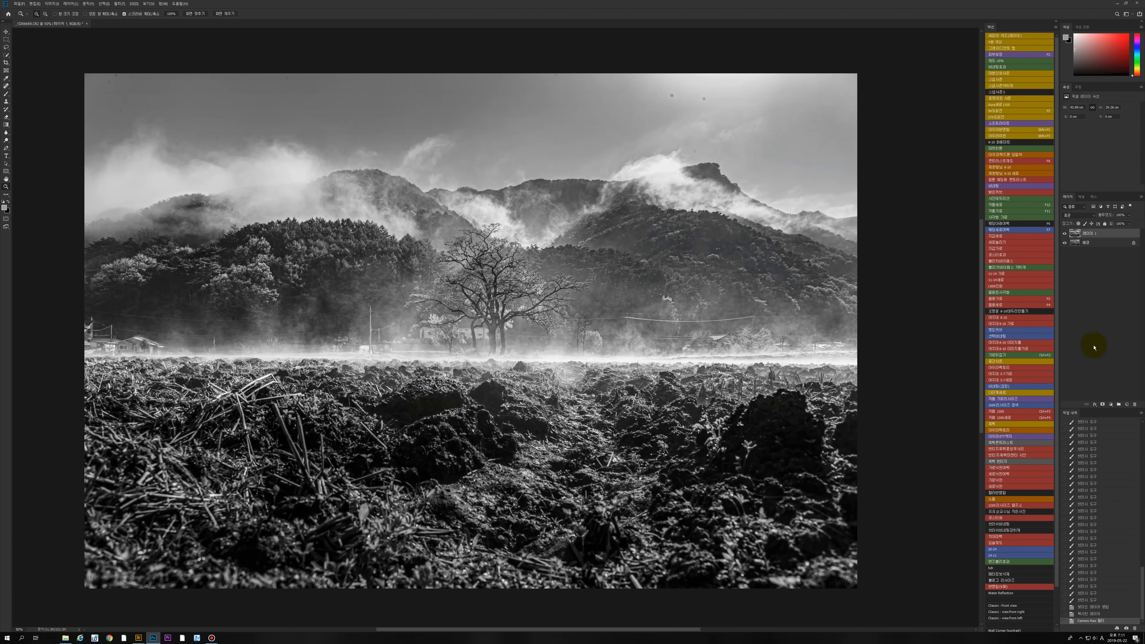
# Add a black mask to the brightened layer and paint white on it over the bare tree's branches and trunk, adjusting the brush size
pyautogui.keyDown('alt'); pyautogui.click(1103, 404); pyautogui.keyUp('alt')
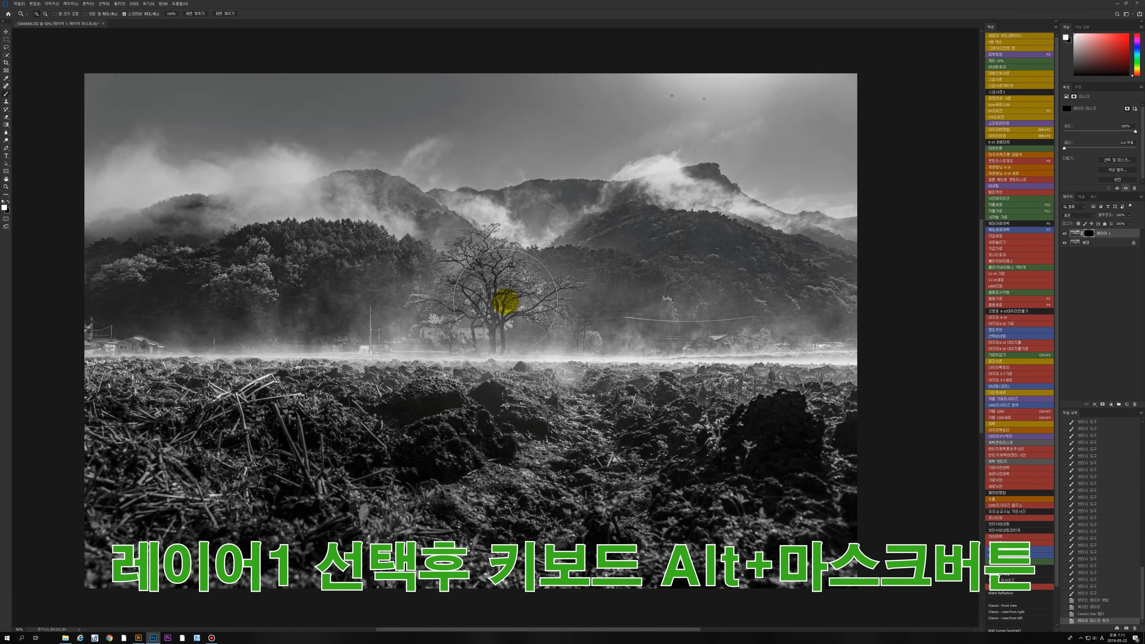
pyautogui.press('b')
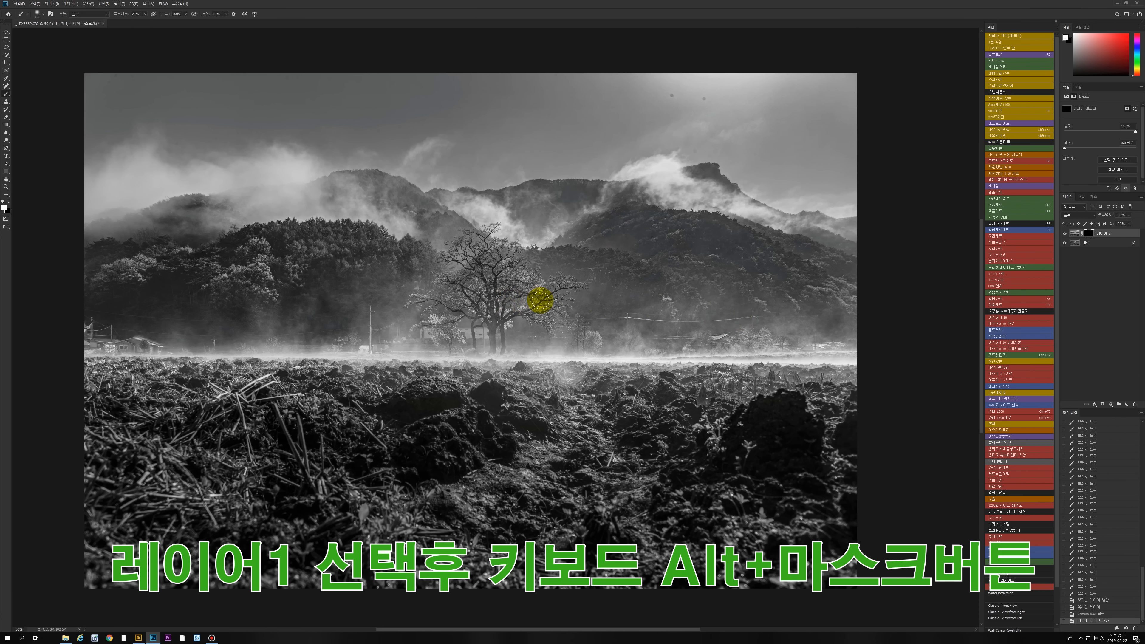
pyautogui.press(']')
pyautogui.moveTo(565, 294)
pyautogui.mouseDown()
pyautogui.moveTo(522, 312)
pyautogui.moveTo(540, 297)
pyautogui.moveTo(504, 312)
pyautogui.moveTo(494, 300)
pyautogui.mouseUp()
pyautogui.moveTo(493, 300)
pyautogui.mouseDown()
pyautogui.moveTo(500, 247)
pyautogui.moveTo(497, 267)
pyautogui.mouseUp()
pyautogui.moveTo(496, 266)
pyautogui.mouseDown()
pyautogui.moveTo(473, 245)
pyautogui.moveTo(454, 259)
pyautogui.mouseUp()
pyautogui.moveTo(454, 259)
pyautogui.mouseDown()
pyautogui.moveTo(417, 297)
pyautogui.moveTo(433, 289)
pyautogui.mouseUp()
pyautogui.moveTo(478, 244)
pyautogui.mouseDown()
pyautogui.moveTo(466, 278)
pyautogui.moveTo(484, 284)
pyautogui.mouseUp()
pyautogui.moveTo(485, 284); pyautogui.dragTo(495, 228)
pyautogui.moveTo(495, 229); pyautogui.dragTo(412, 287)
pyautogui.moveTo(412, 287)
pyautogui.mouseDown()
pyautogui.moveTo(427, 287)
pyautogui.moveTo(410, 295)
pyautogui.mouseUp()
pyautogui.press('[')
pyautogui.moveTo(481, 304); pyautogui.dragTo(482, 316)
pyautogui.press('[')
pyautogui.moveTo(482, 315)
pyautogui.mouseDown()
pyautogui.moveTo(469, 357)
pyautogui.moveTo(472, 327)
pyautogui.mouseUp()
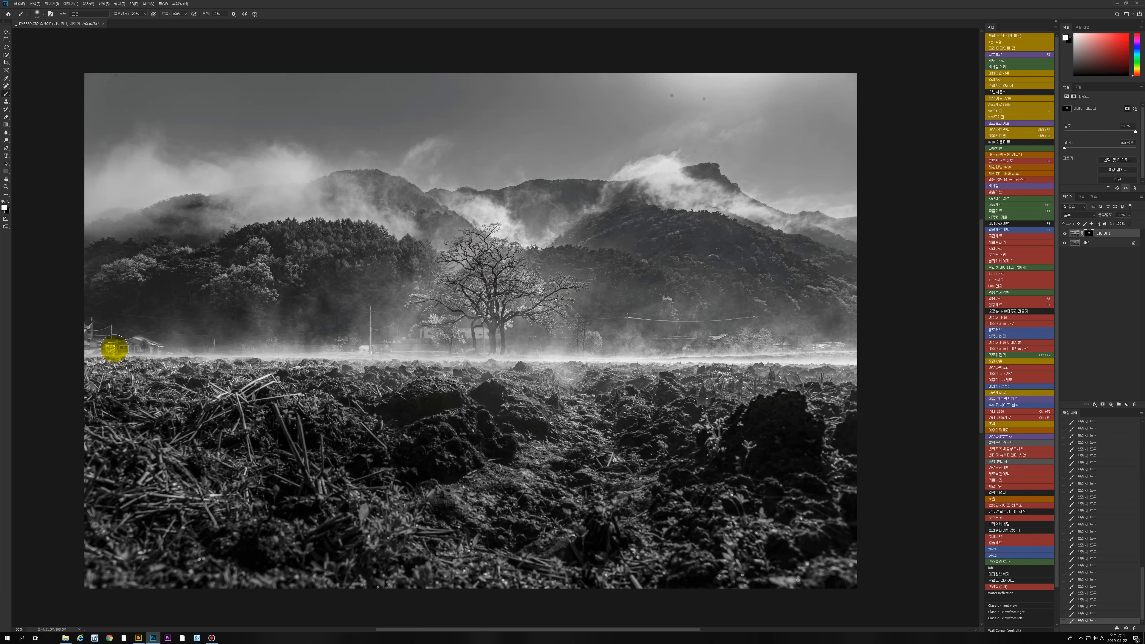
# Paint white on the mask along the misty strip at the far edge of the field, across the full image width
pyautogui.moveTo(109, 350); pyautogui.dragTo(722, 359)
pyautogui.moveTo(621, 358); pyautogui.dragTo(885, 361)
pyautogui.press(']')
pyautogui.moveTo(826, 356); pyautogui.dragTo(874, 350)
pyautogui.moveTo(782, 351)
pyautogui.mouseDown()
pyautogui.moveTo(97, 345)
pyautogui.moveTo(276, 327)
pyautogui.moveTo(558, 356)
pyautogui.moveTo(584, 325)
pyautogui.moveTo(591, 358)
pyautogui.moveTo(828, 353)
pyautogui.moveTo(363, 340)
pyautogui.moveTo(287, 336)
pyautogui.moveTo(273, 323)
pyautogui.moveTo(244, 334)
pyautogui.moveTo(422, 312)
pyautogui.mouseUp()
# Compare the originally opened image with the current edit using the document history
pyautogui.scroll(5, 1125, 501)
pyautogui.scroll(10, 1125, 505)
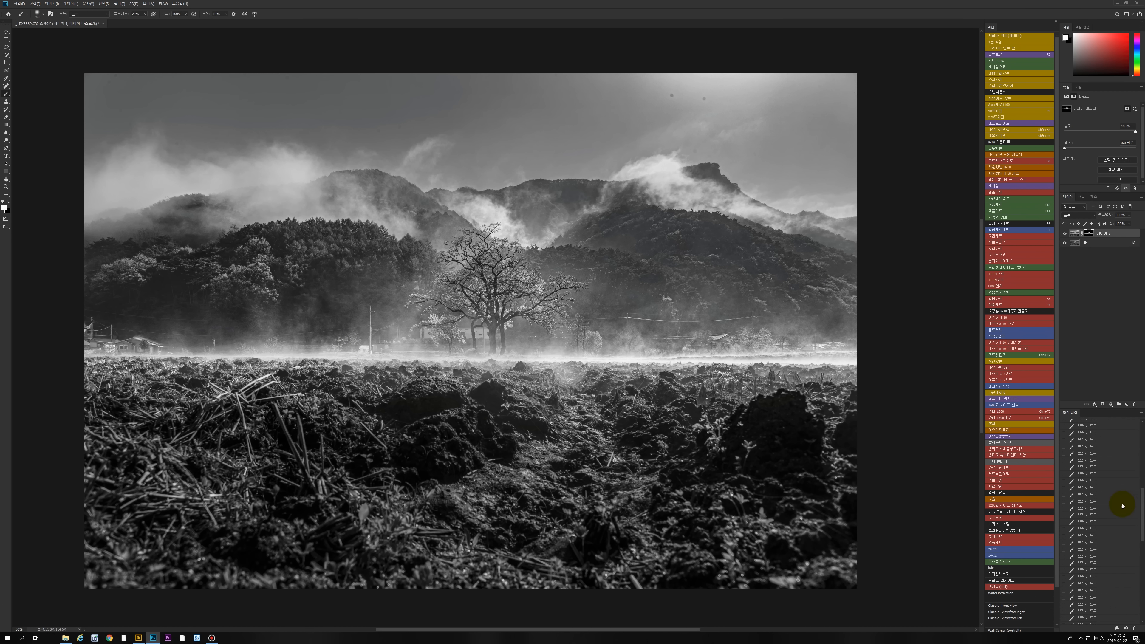
pyautogui.click(1120, 505)
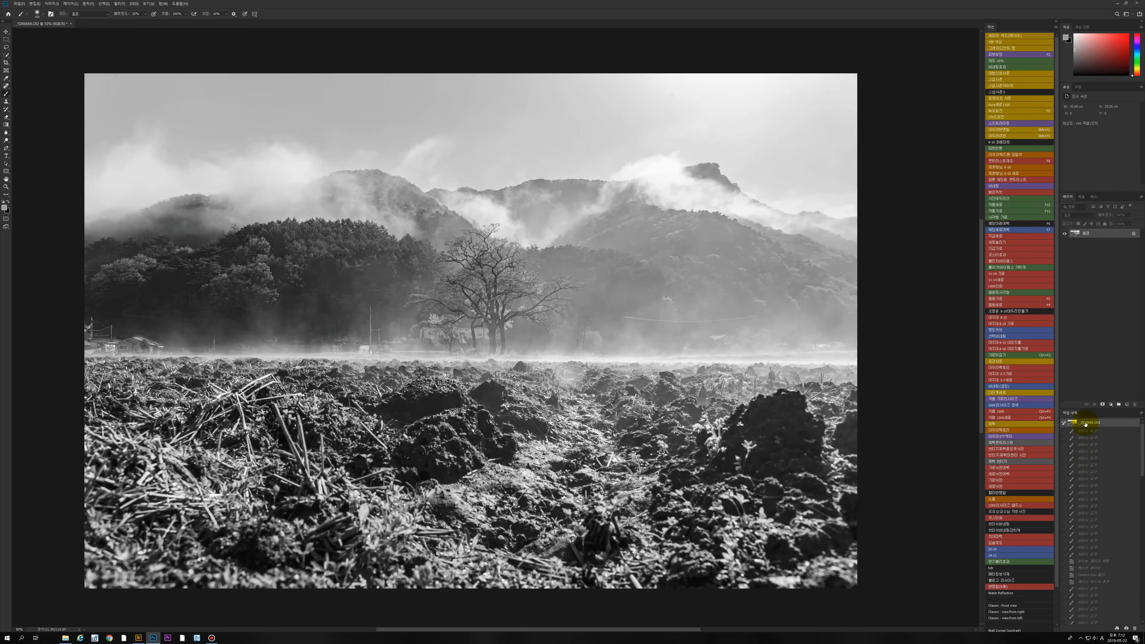
pyautogui.scroll(-15, 1087, 485)
pyautogui.click(1084, 616)
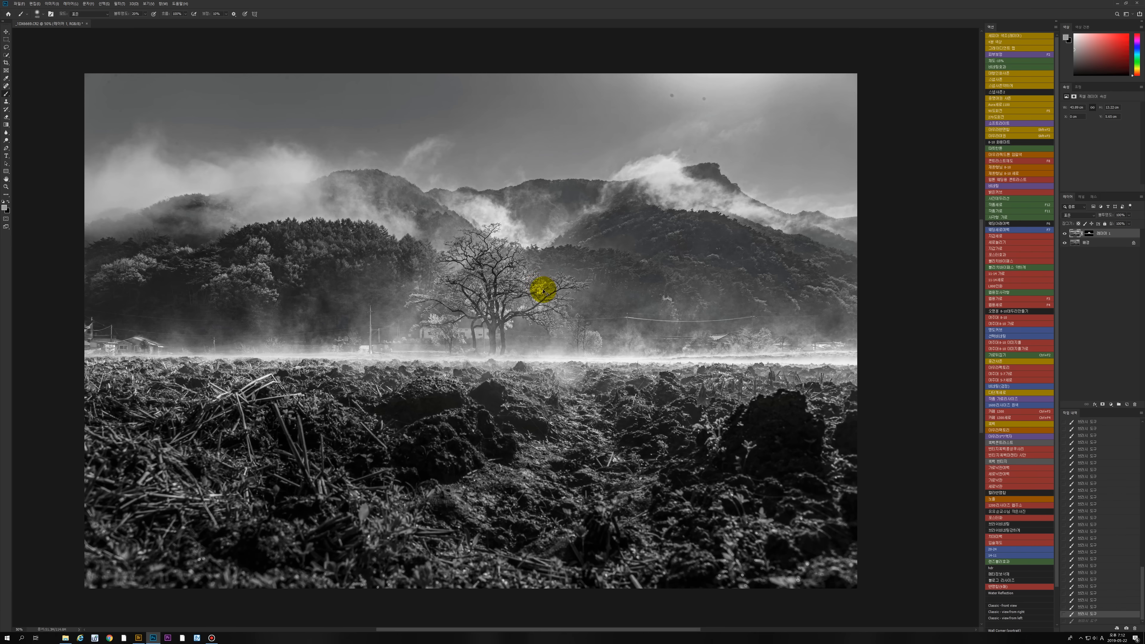
# Merge the visible layers and inspect the dark spots in the sky
pyautogui.hotkey('ctrl', 'shift', 'e')
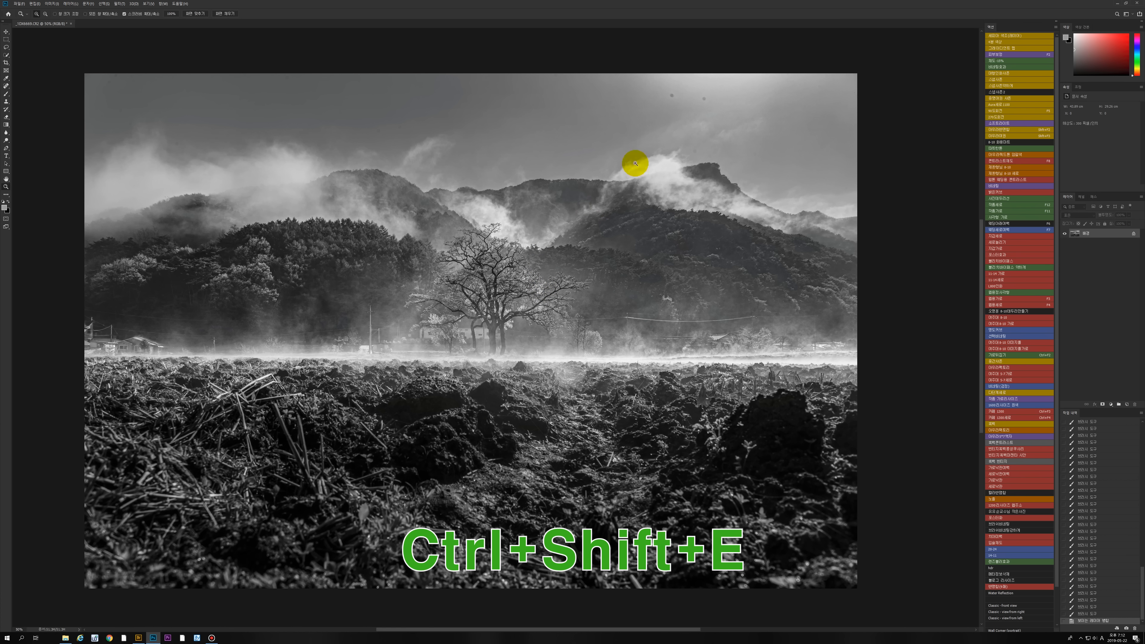
pyautogui.press('z')
pyautogui.click(671, 110)
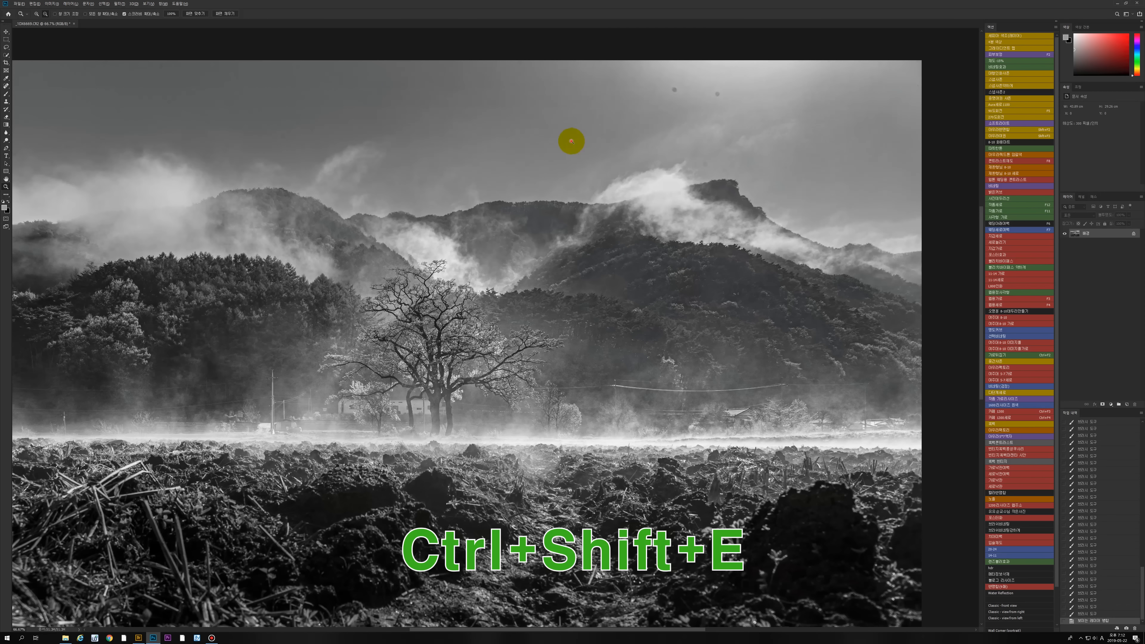
pyautogui.keyDown('alt'); pyautogui.click(571, 141); pyautogui.keyUp('alt')
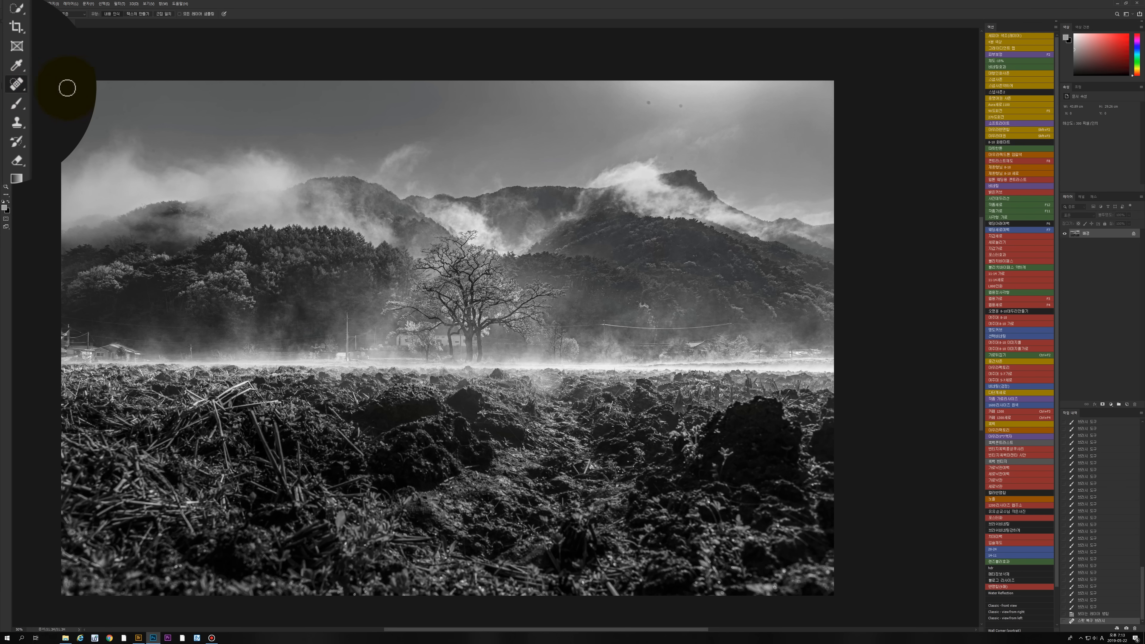
# Remove a dark dust spot from the bright part of the sky above the mountain peak with the Spot Healing Brush
pyautogui.rightClick(19, 86)
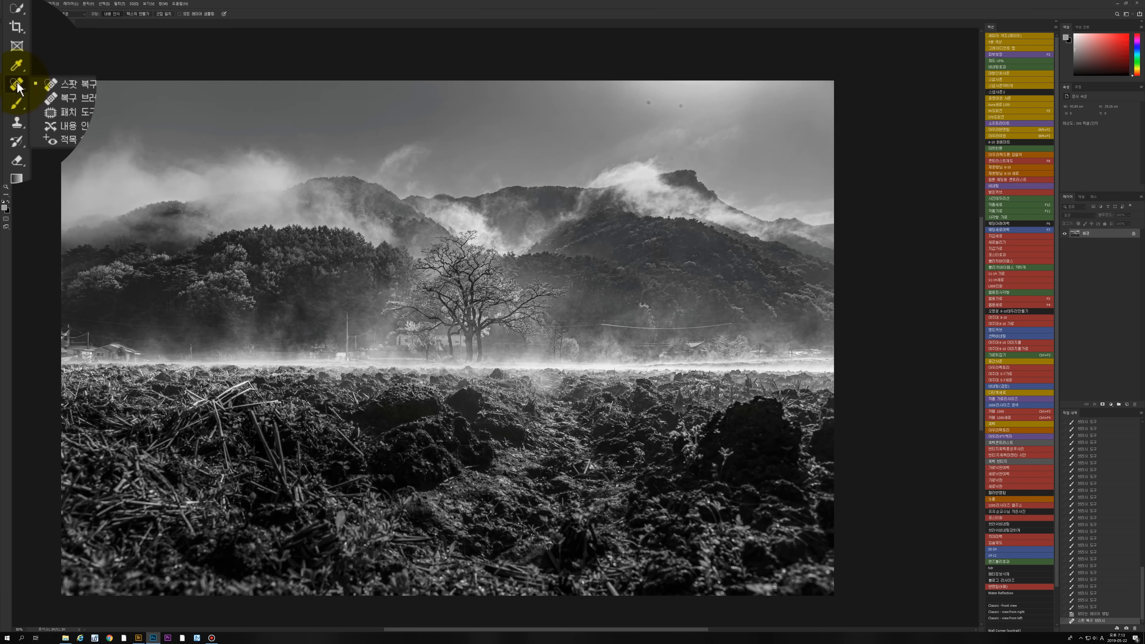
pyautogui.click(73, 88)
pyautogui.rightClick(19, 90)
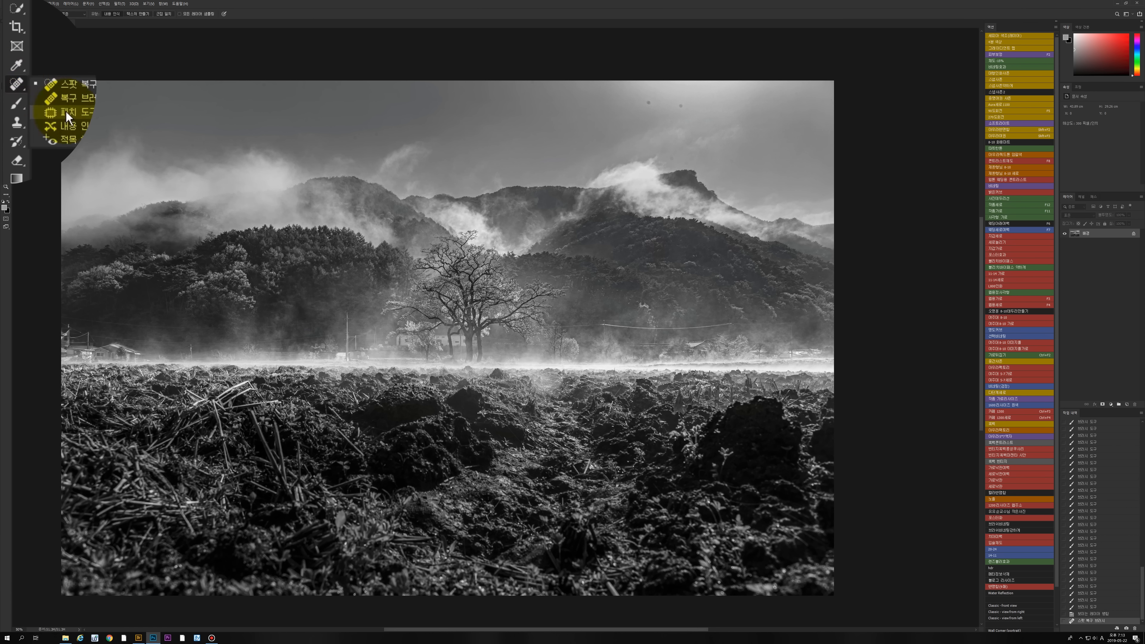
pyautogui.click(50, 111)
pyautogui.rightClick(20, 86)
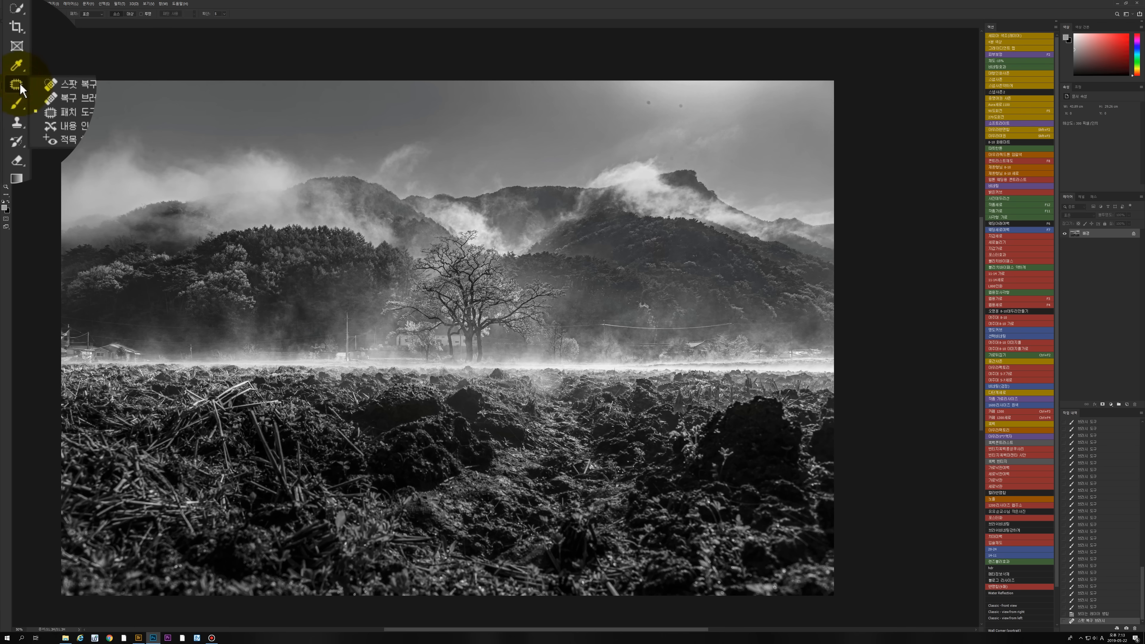
pyautogui.click(91, 85)
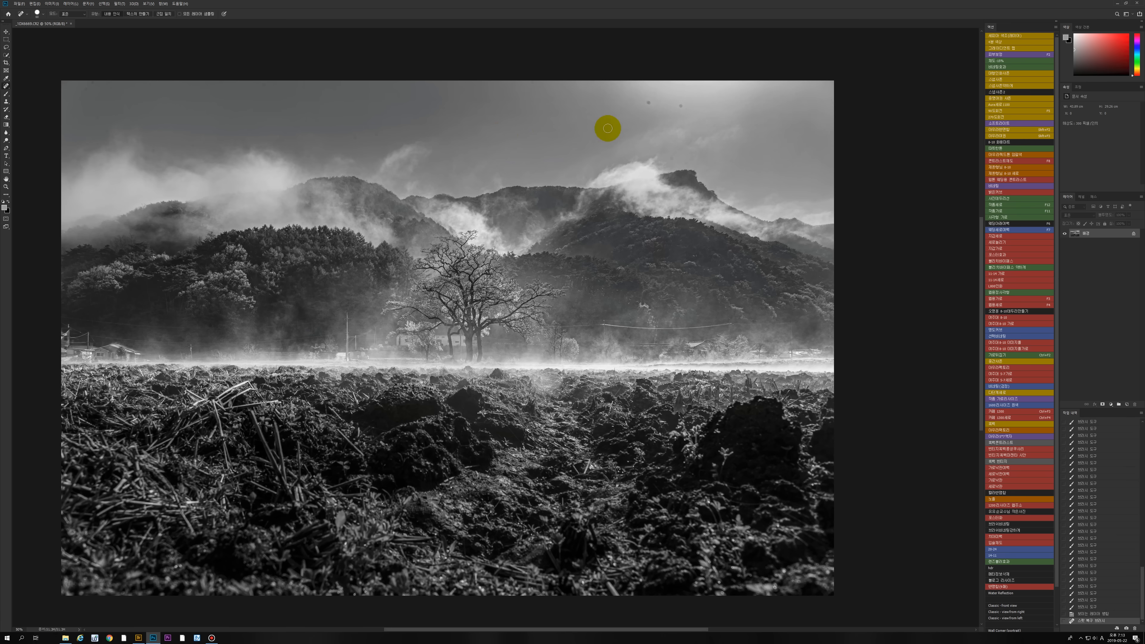
pyautogui.click(680, 105)
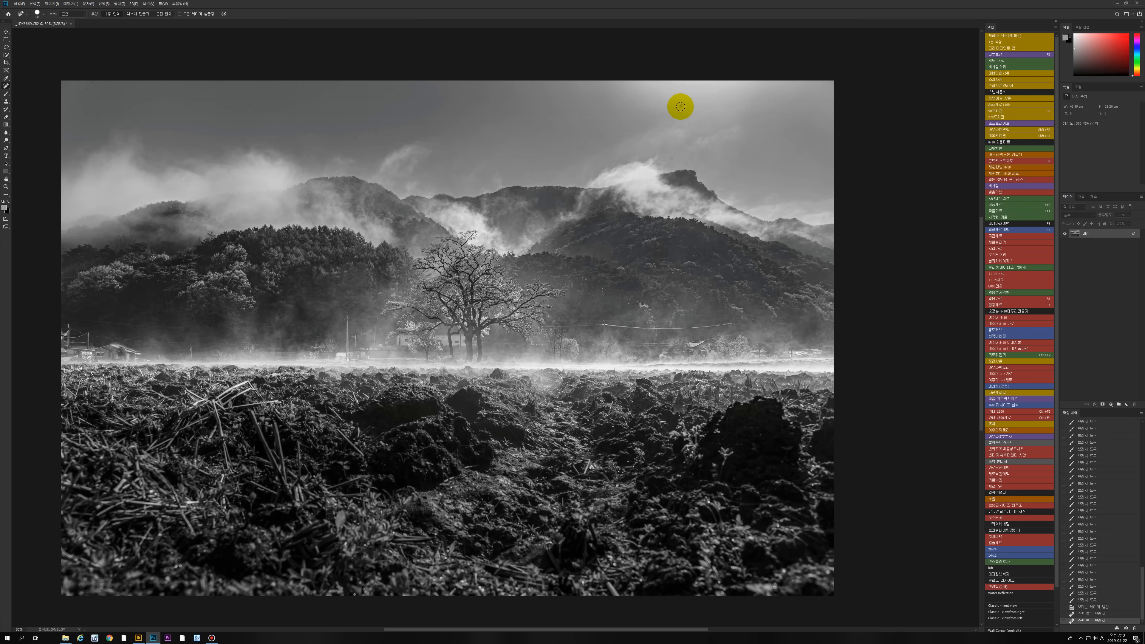
# Remove the remaining dust spots with the Spot Healing Brush, from the bright sky above the peak across to the image's upper-left sky
pyautogui.click(681, 105)
pyautogui.click(692, 157)
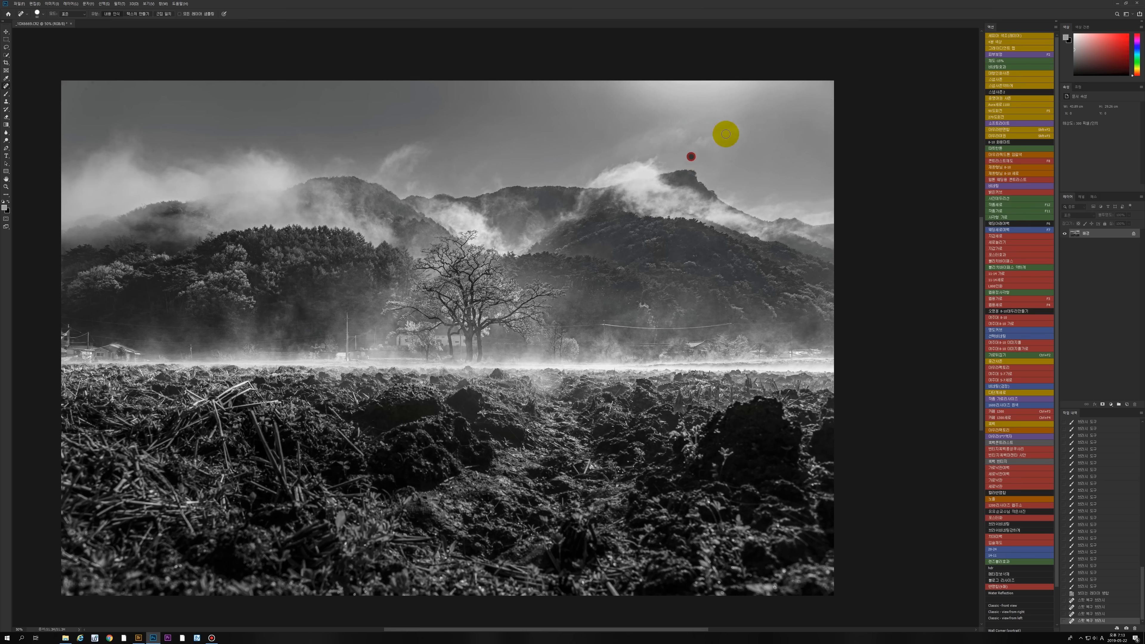
pyautogui.click(733, 122)
pyautogui.click(702, 142)
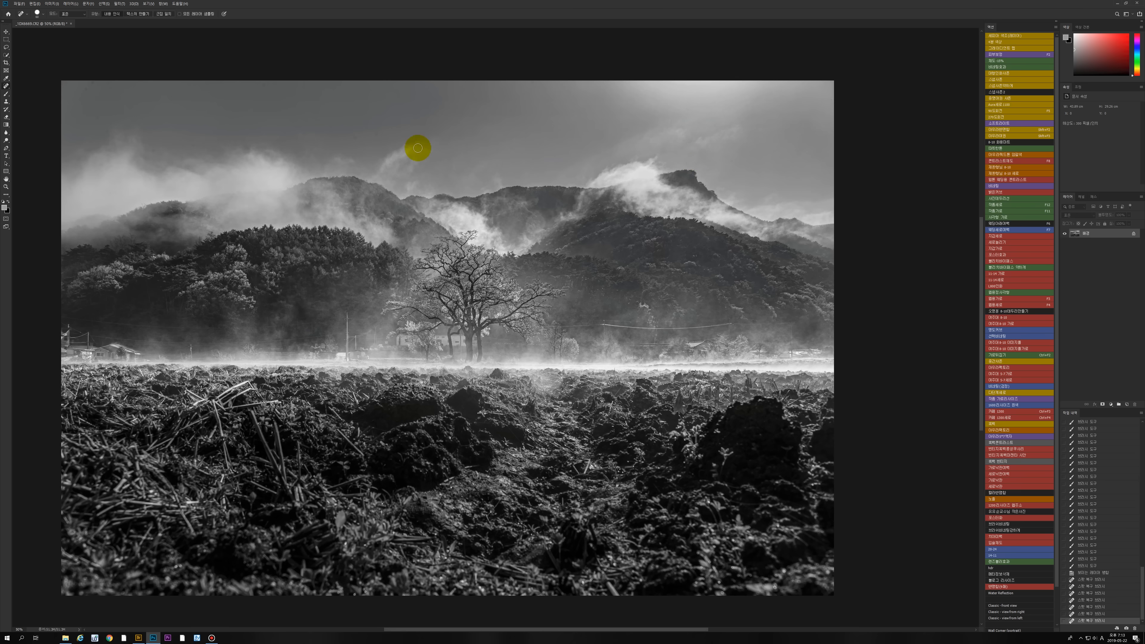
pyautogui.click(355, 140)
pyautogui.click(379, 134)
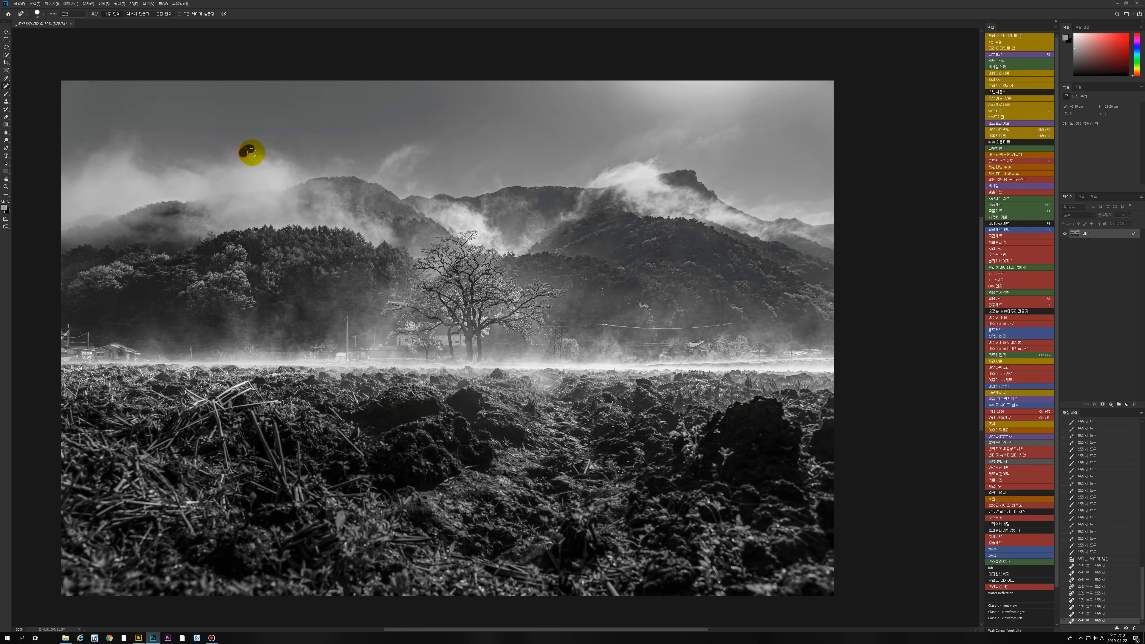
pyautogui.click(251, 153)
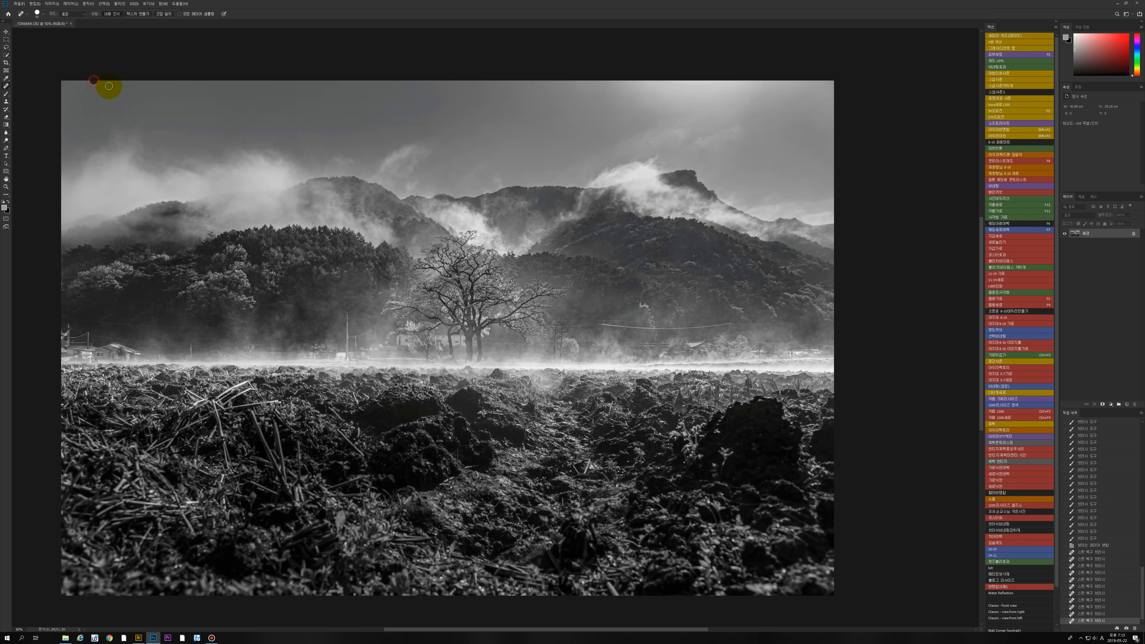
pyautogui.click(186, 130)
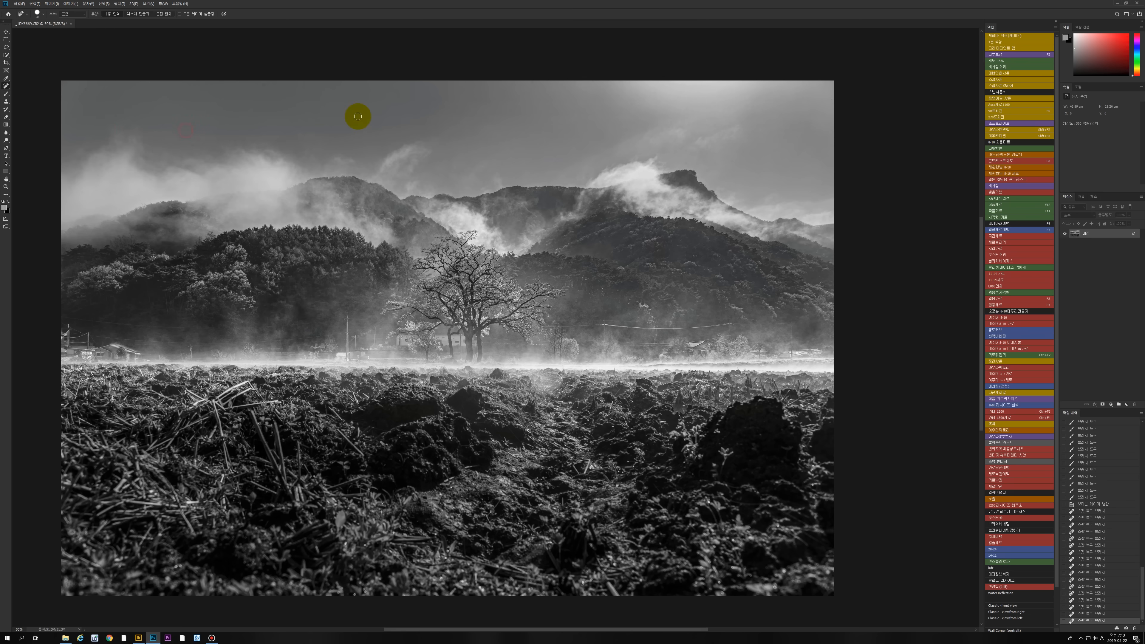
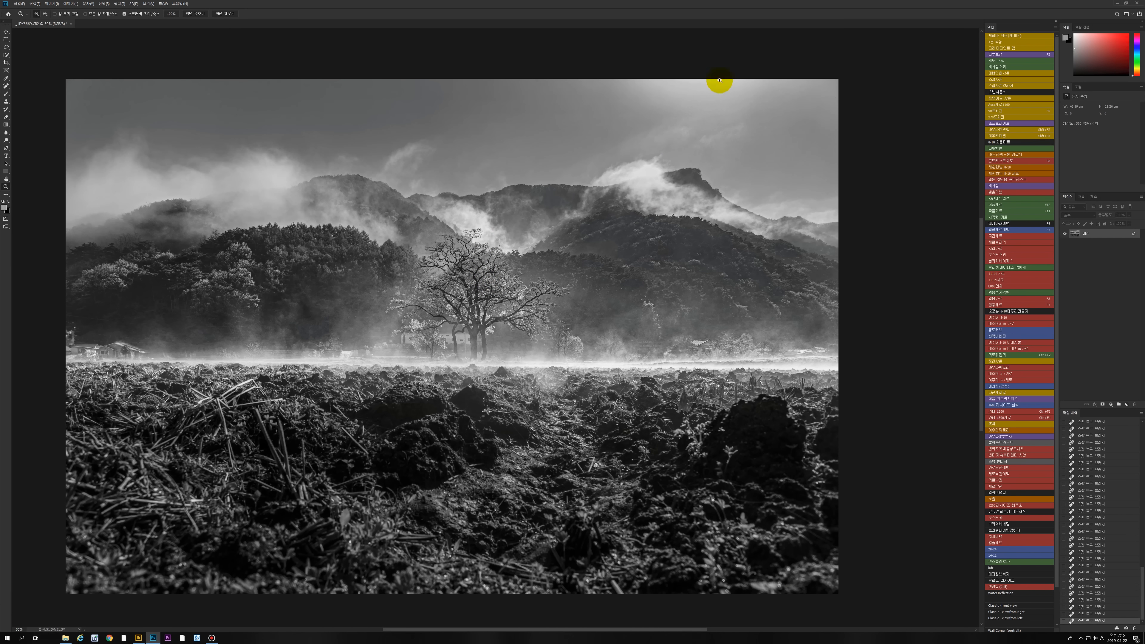
# Duplicate the cleaned image to a new layer and mirror it horizontally so it fills the full canvas again
pyautogui.hotkey('ctrl', '0')
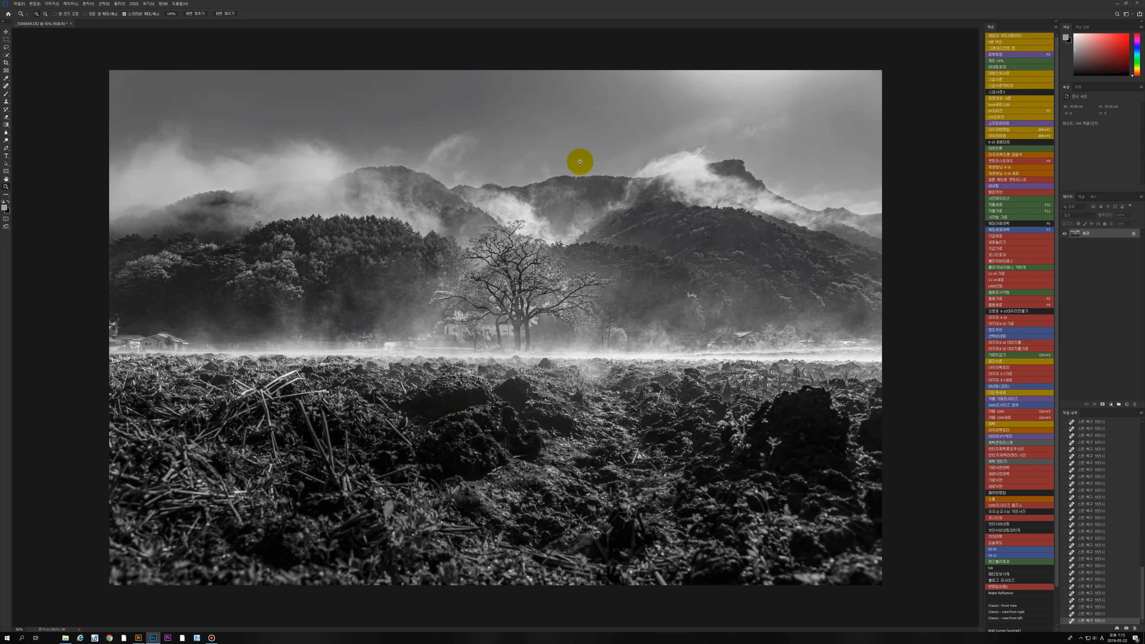
pyautogui.hotkey('ctrl', 'j')
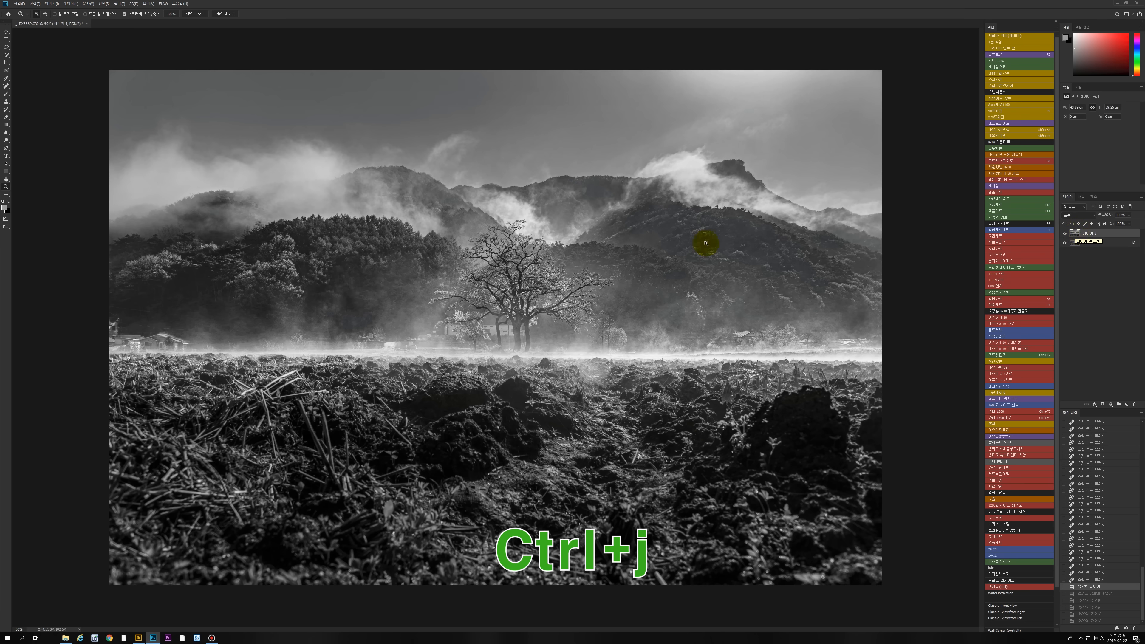
pyautogui.hotkey('ctrl', 'a')
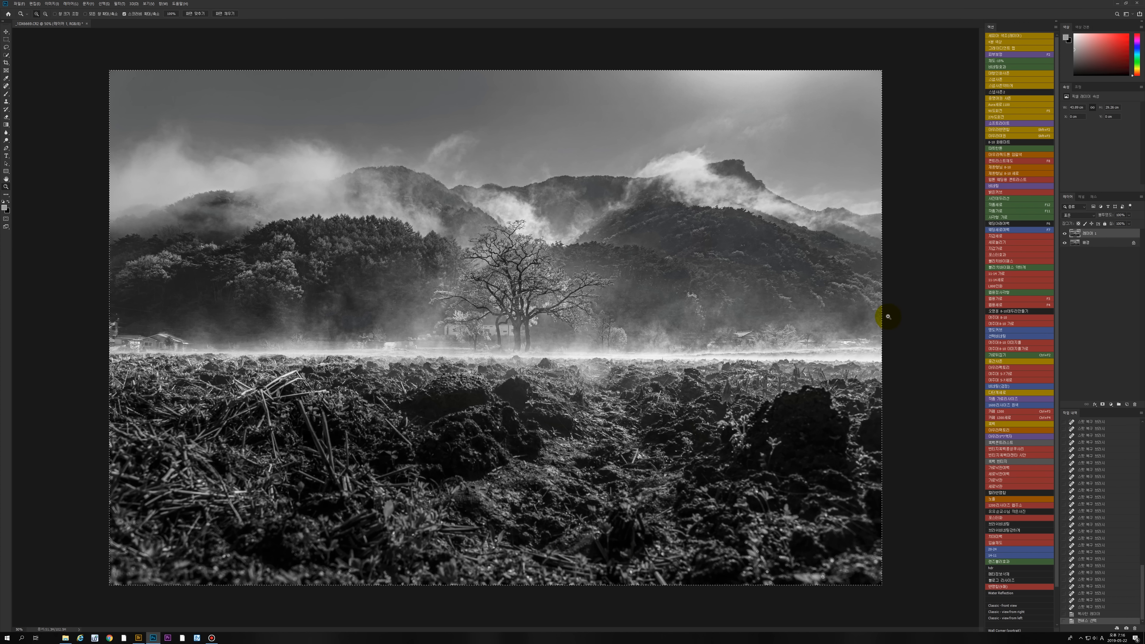
pyautogui.hotkey('ctrl', 't')
pyautogui.moveTo(880, 312); pyautogui.dragTo(235, 311)
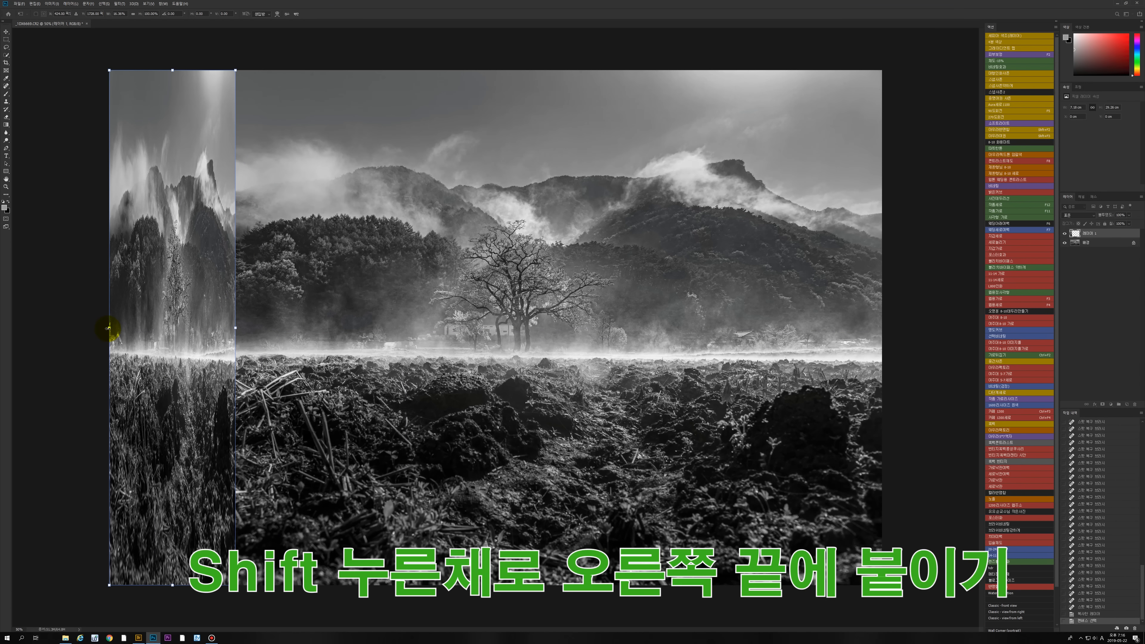
pyautogui.moveTo(108, 329); pyautogui.dragTo(878, 352)
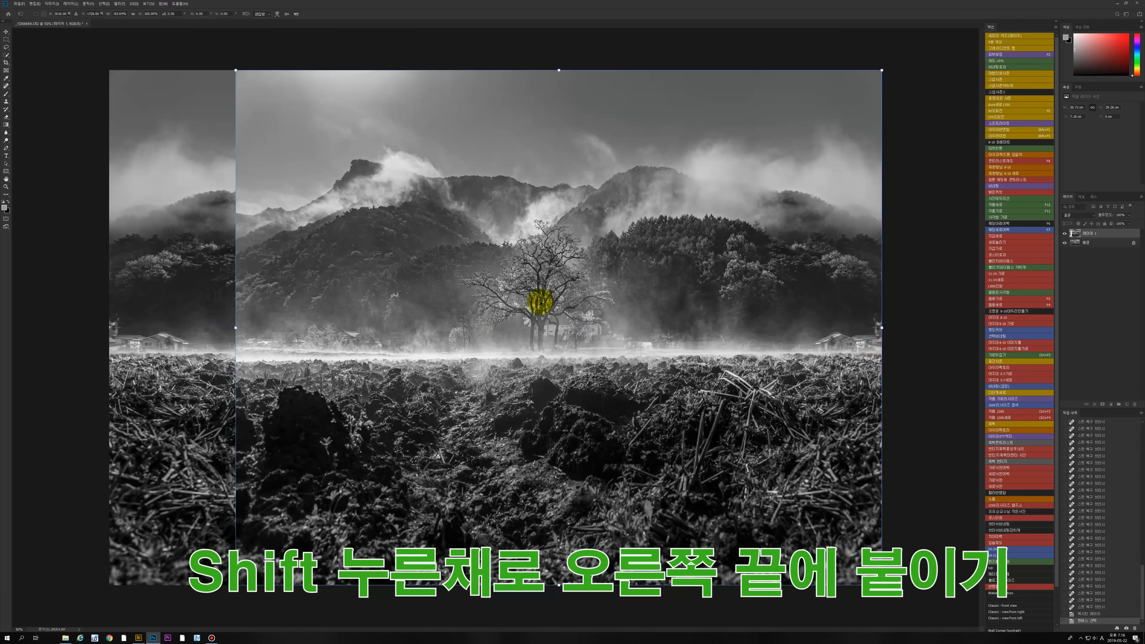
pyautogui.moveTo(236, 328); pyautogui.dragTo(110, 325)
pyautogui.press('Return')
pyautogui.press('z')
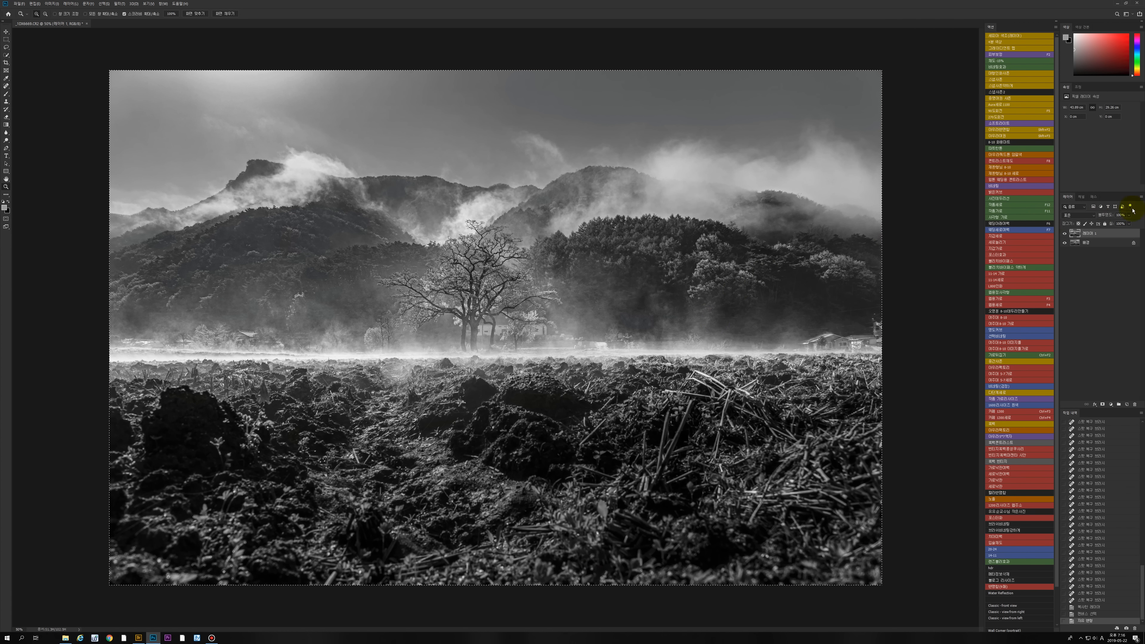
# Compare the mirrored layer with the image beneath it by toggling the layer's visibility
pyautogui.click(1065, 234)
pyautogui.click(1065, 234)
pyautogui.click(1065, 235)
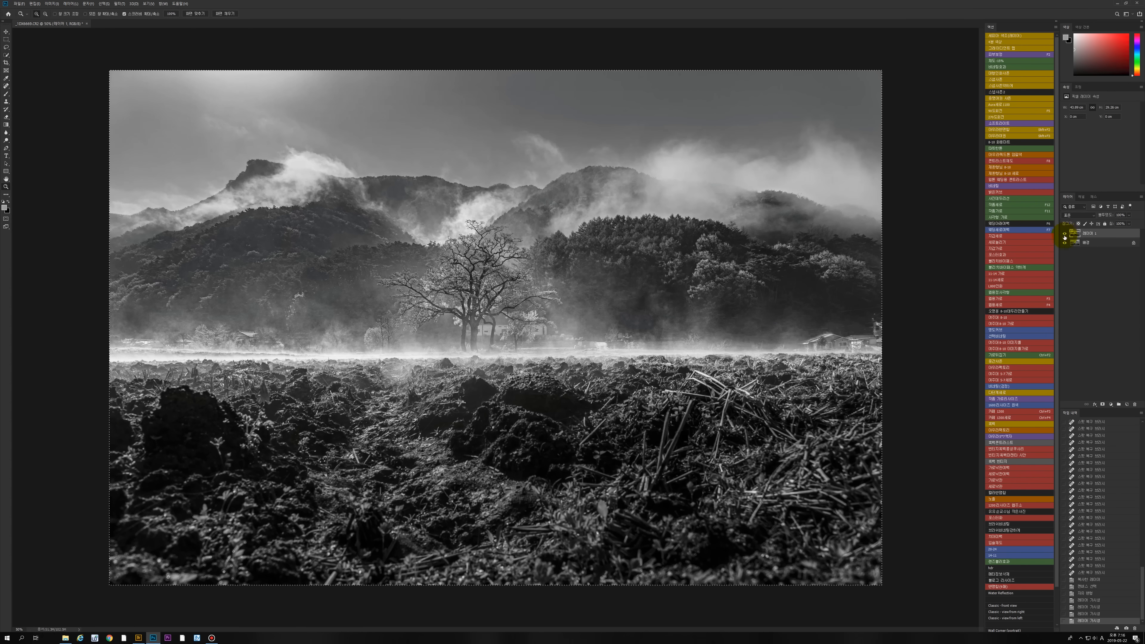
# Hide the mirrored layer behind a black mask and set the Brush opacity to 20%
pyautogui.keyDown('alt'); pyautogui.click(1102, 404); pyautogui.keyUp('alt')
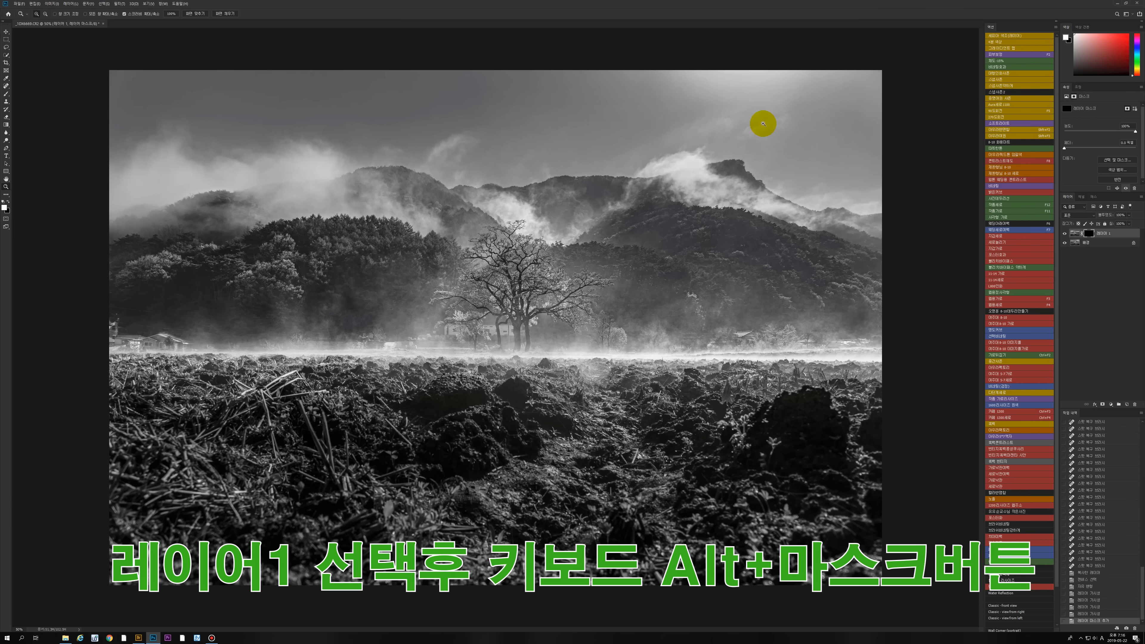
pyautogui.press('b')
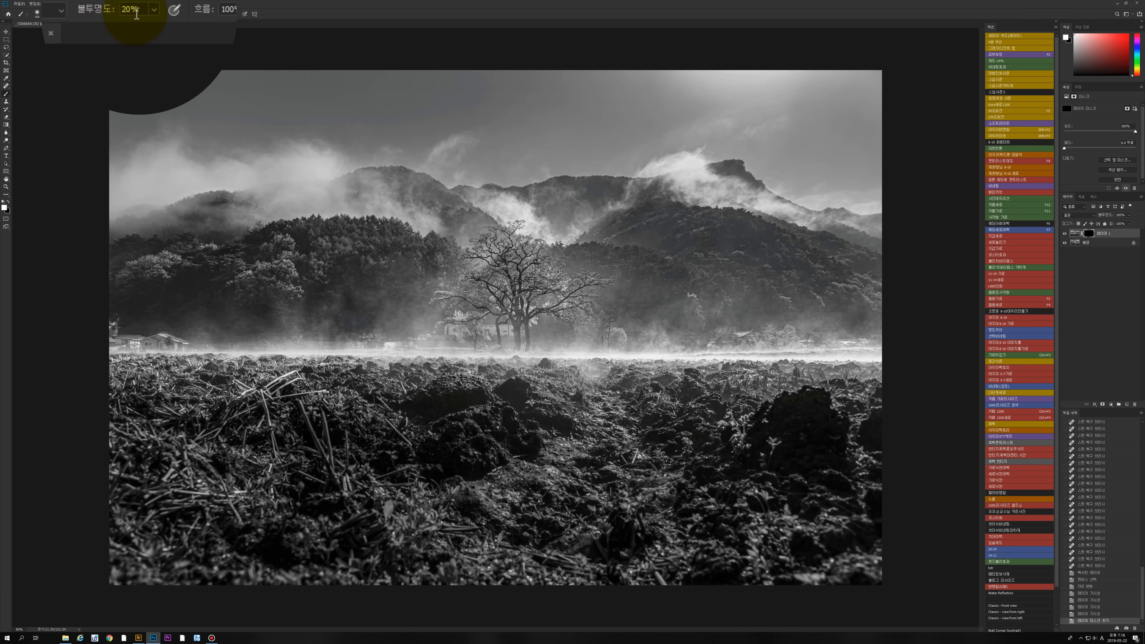
pyautogui.click(152, 13)
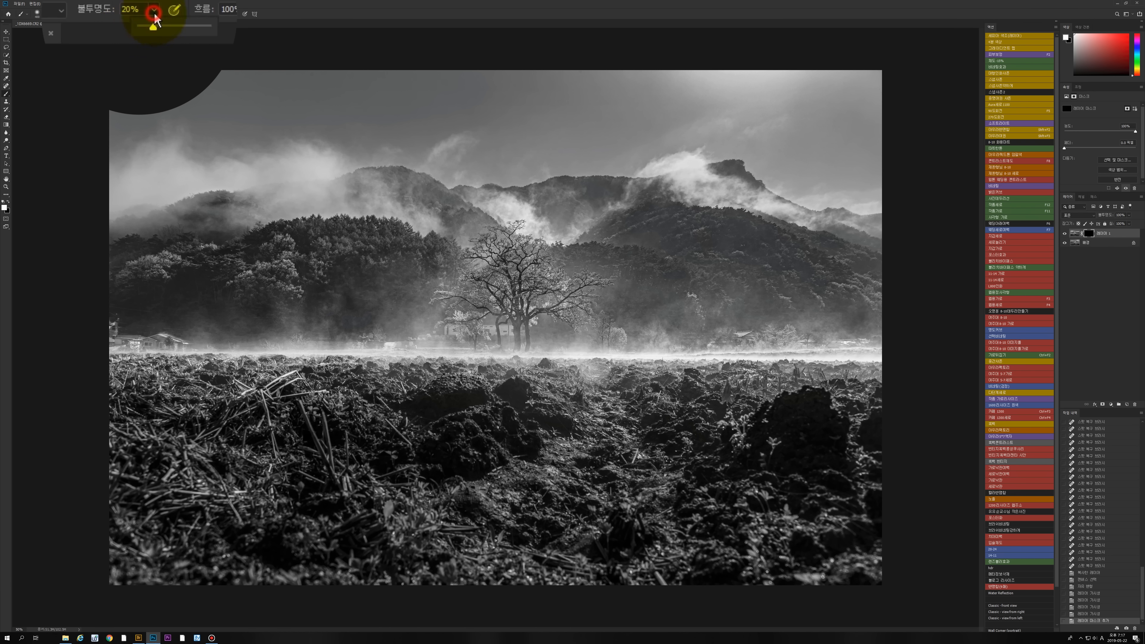
pyautogui.moveTo(152, 27); pyautogui.dragTo(208, 28)
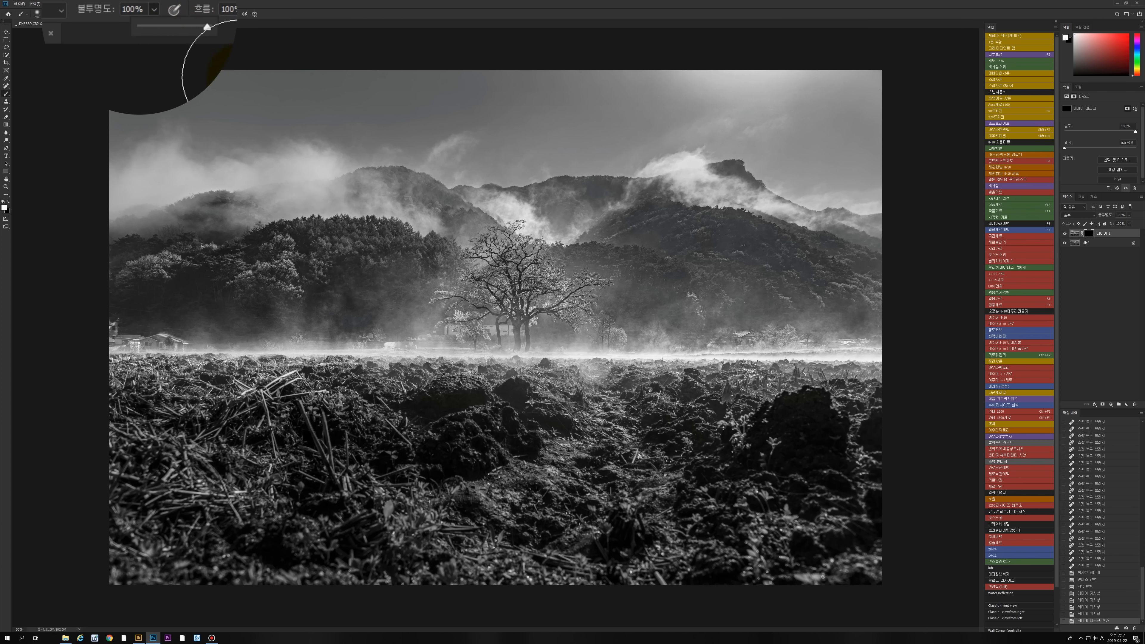
pyautogui.click(237, 75)
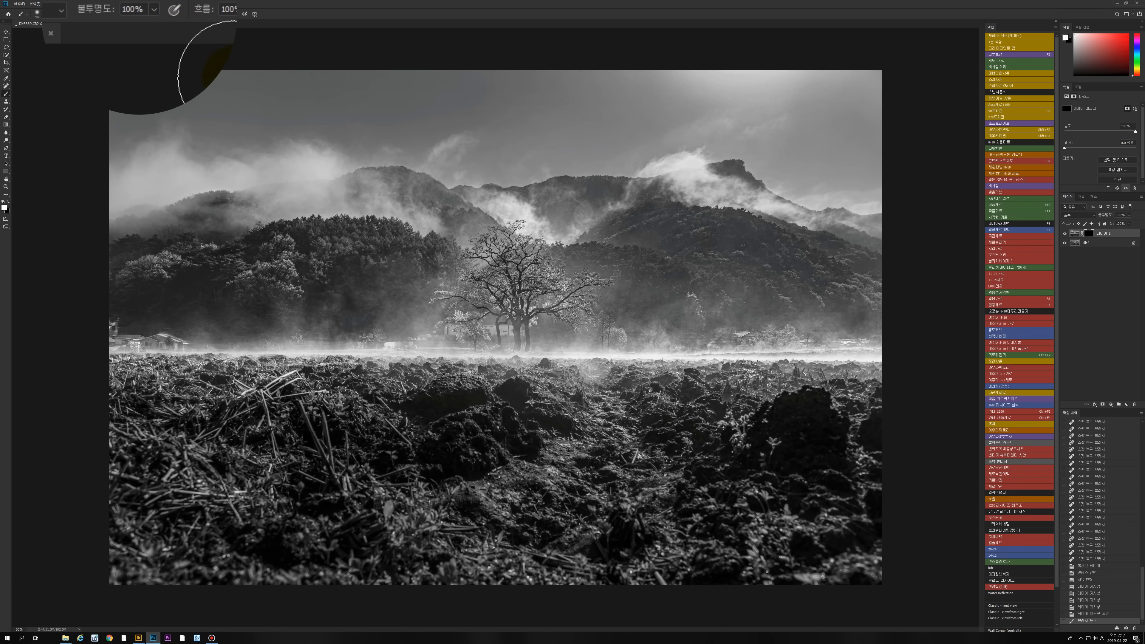
pyautogui.press('2')
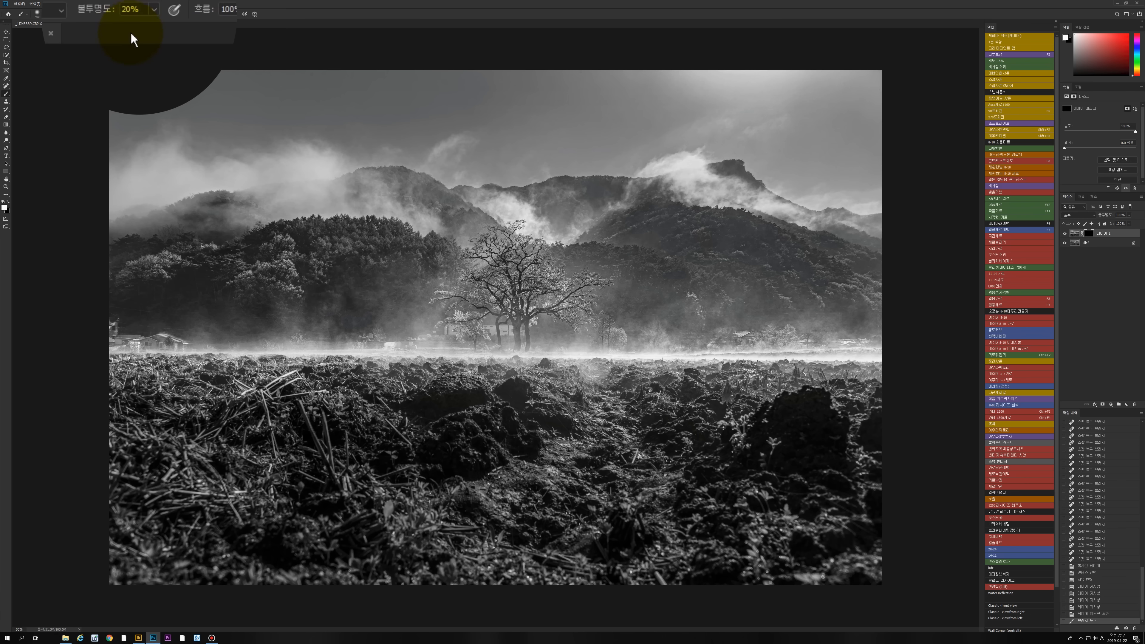
pyautogui.press('4')
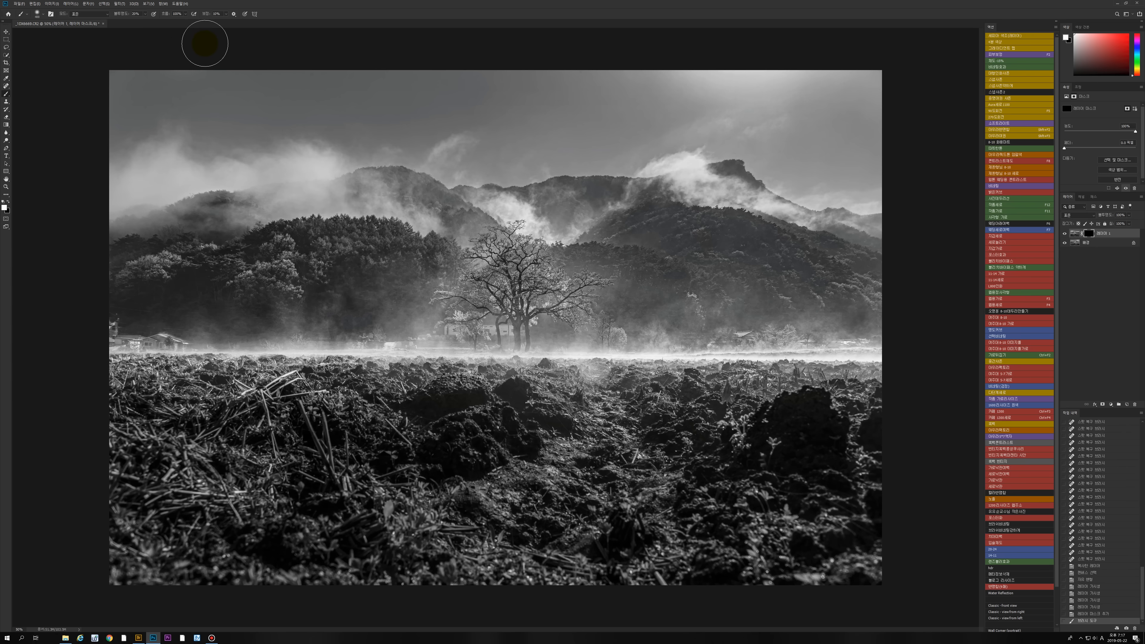
# Paint white on the mask with a larger brush along the sky's upper edge, mainly over the bright area above the peak
pyautogui.press(']')
pyautogui.press(']')
pyautogui.press(']')
pyautogui.moveTo(629, 92)
pyautogui.mouseDown()
pyautogui.moveTo(908, 71)
pyautogui.moveTo(699, 72)
pyautogui.mouseUp()
pyautogui.moveTo(443, 66)
pyautogui.mouseDown()
pyautogui.moveTo(529, 85)
pyautogui.moveTo(907, 75)
pyautogui.moveTo(336, 109)
pyautogui.mouseUp()
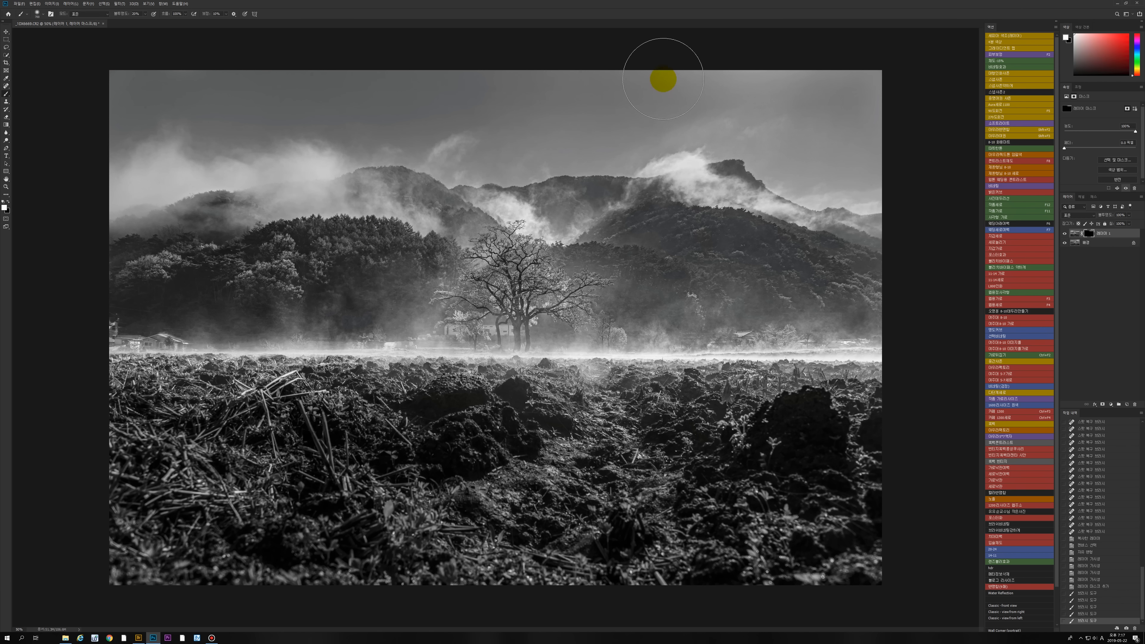
pyautogui.press('[')
pyautogui.moveTo(660, 82)
pyautogui.mouseDown()
pyautogui.moveTo(995, 50)
pyautogui.moveTo(885, 80)
pyautogui.mouseUp()
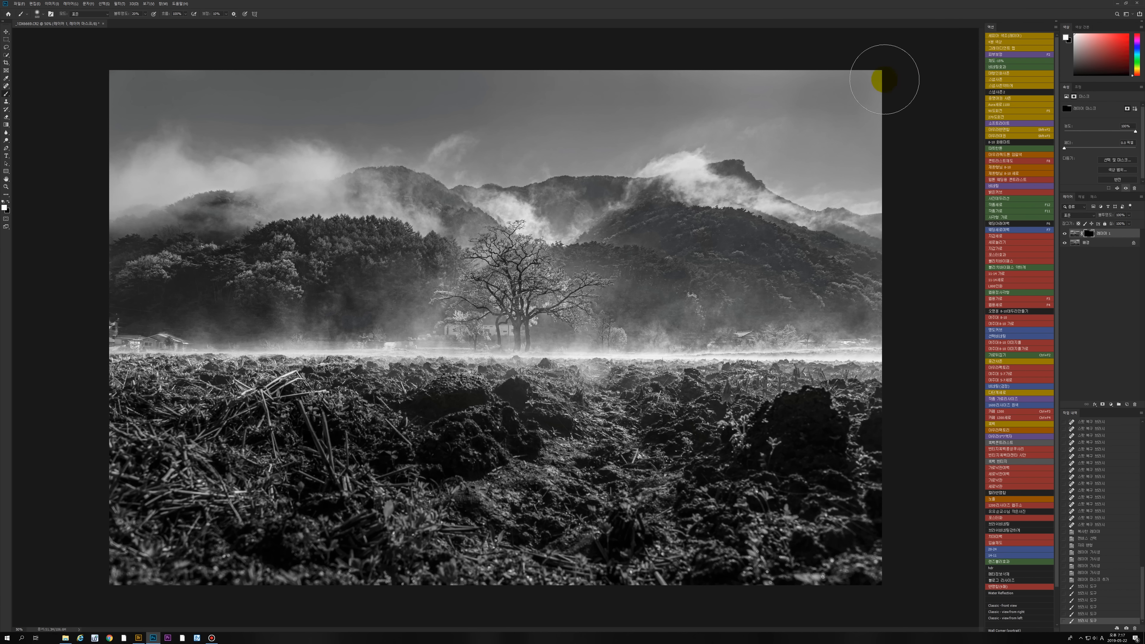
pyautogui.moveTo(693, 68); pyautogui.dragTo(972, 33)
# Merge the visible layers and duplicate the merged image to a new layer
pyautogui.hotkey('ctrl', 'shift', 'e')
pyautogui.press('z')
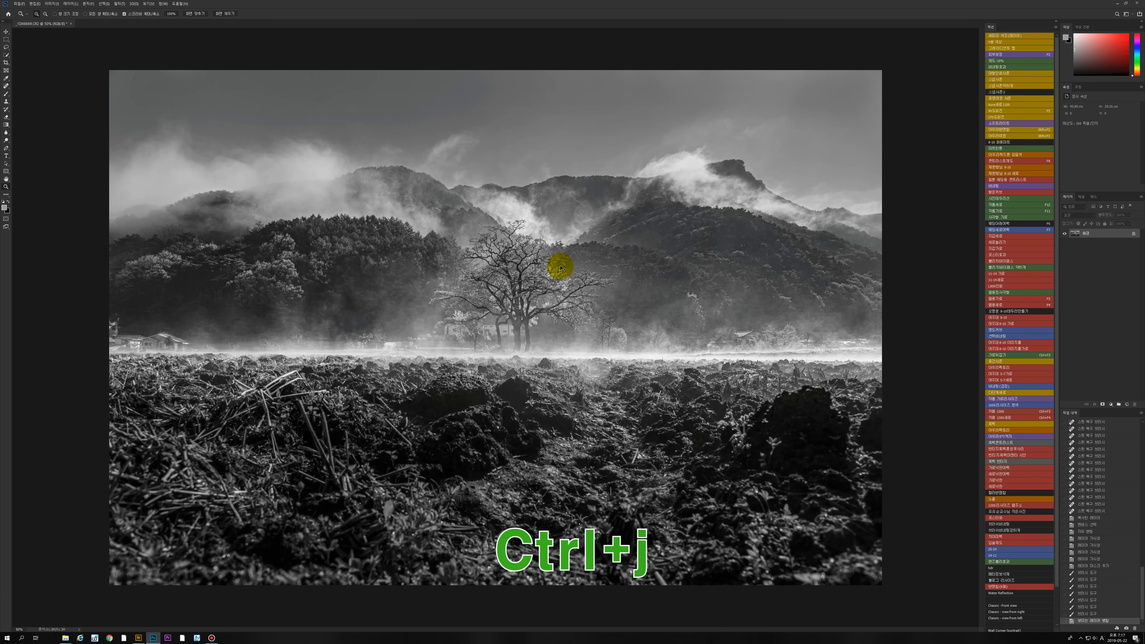
pyautogui.hotkey('ctrl', 'j')
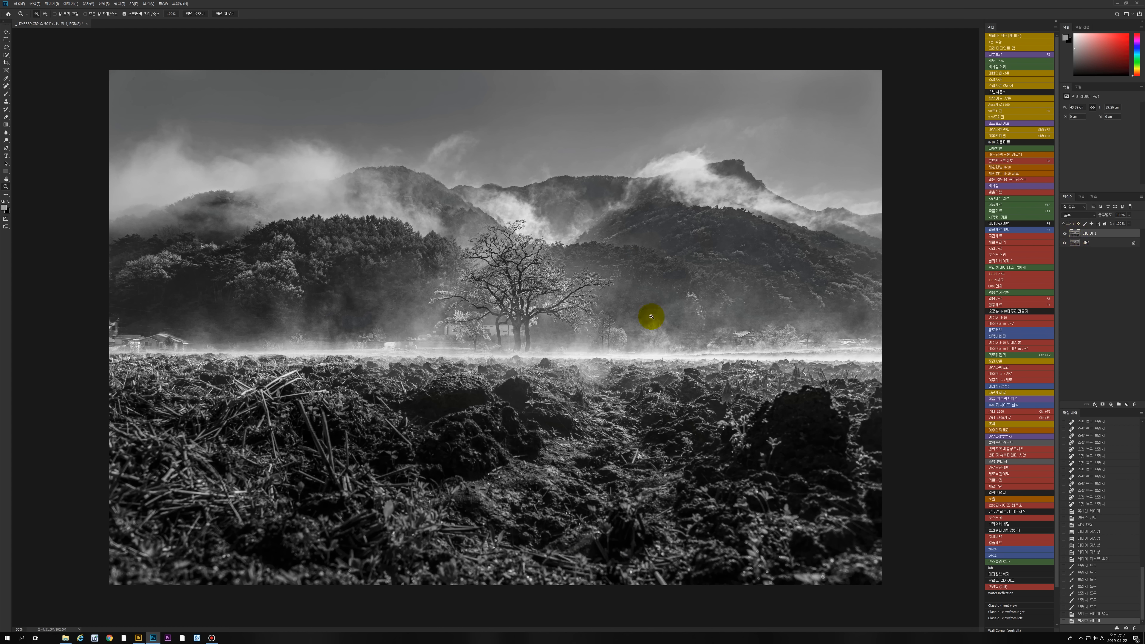
pyautogui.hotkey('ctrl', 'm')
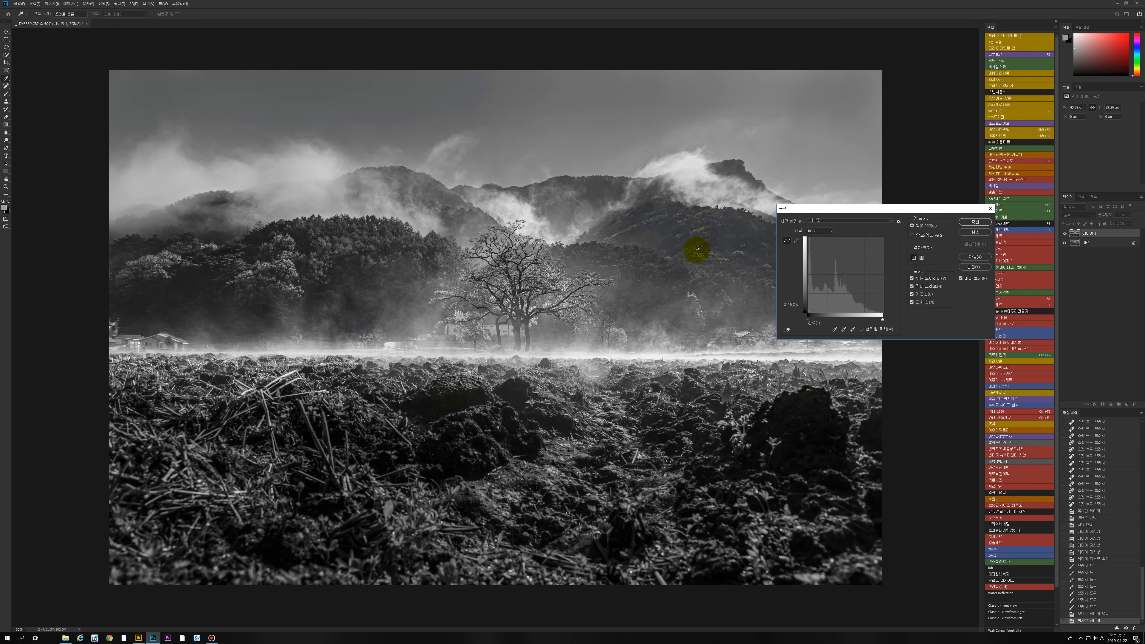
pyautogui.moveTo(829, 294)
pyautogui.mouseDown()
pyautogui.moveTo(841, 299)
pyautogui.moveTo(824, 272)
pyautogui.moveTo(841, 289)
pyautogui.moveTo(824, 271)
pyautogui.moveTo(837, 292)
pyautogui.mouseUp()
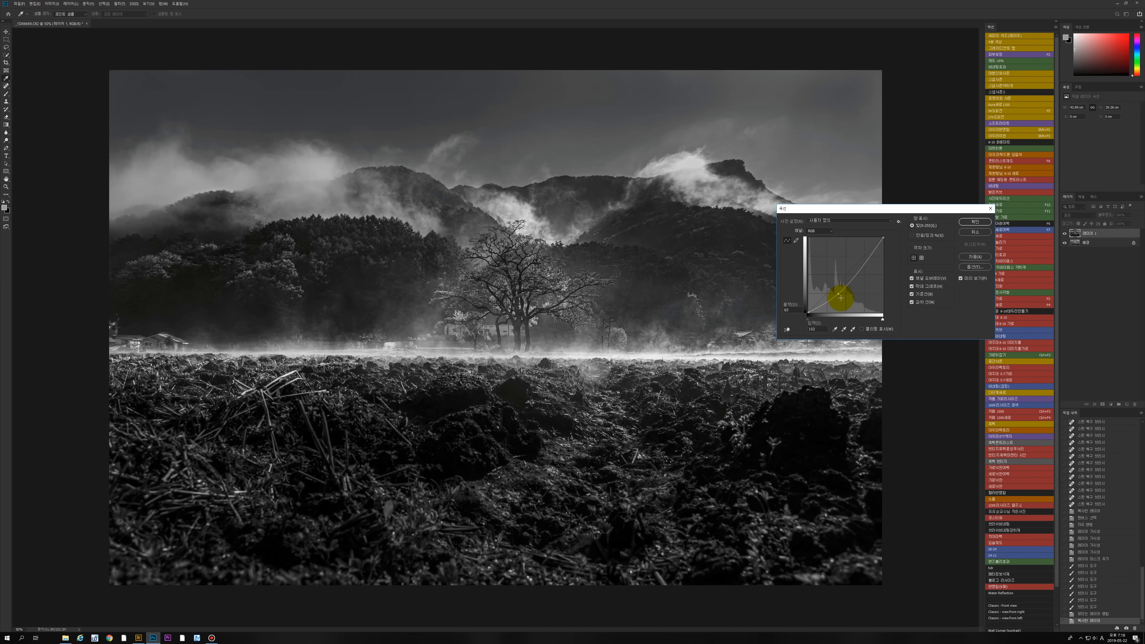
pyautogui.moveTo(841, 298); pyautogui.dragTo(843, 297)
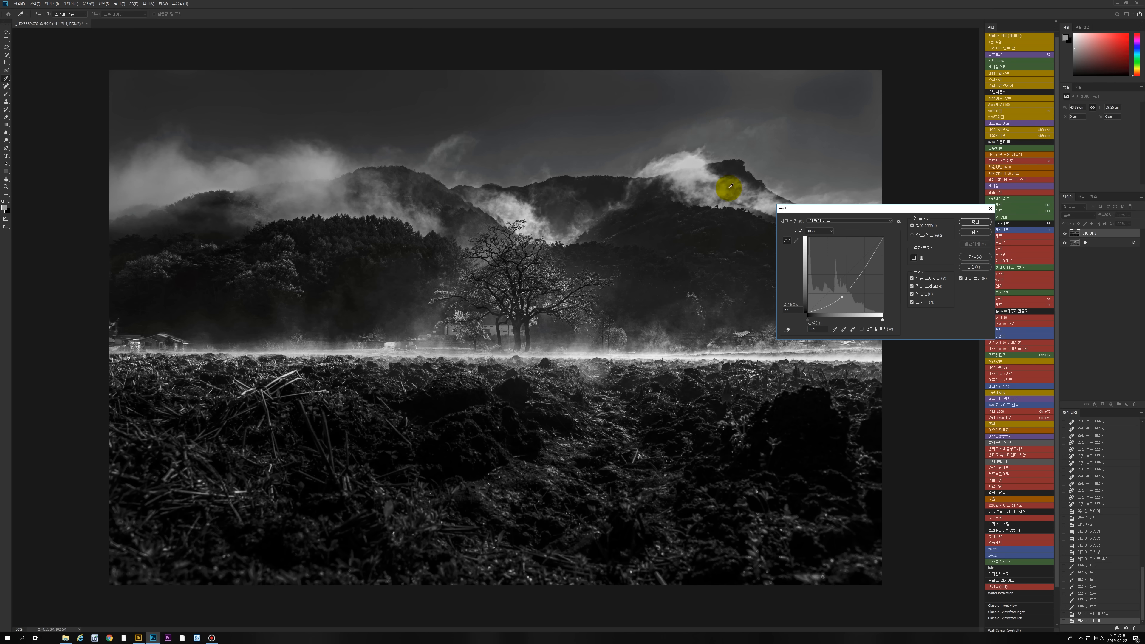
pyautogui.click(967, 231)
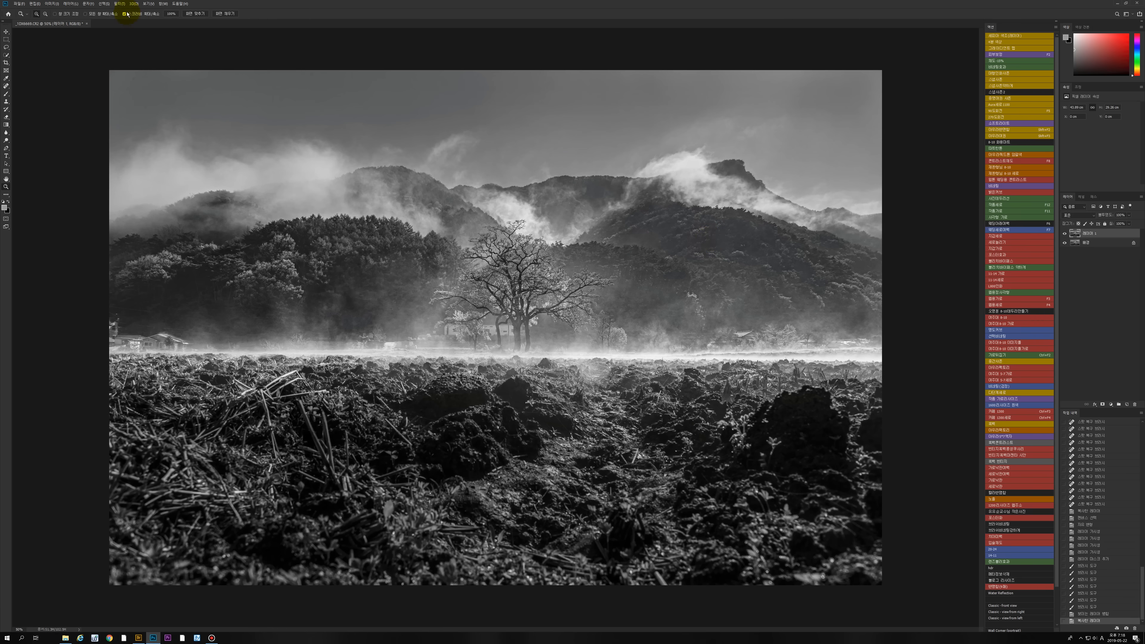
# Apply the Camera Raw Filter to the duplicate with contrast +23, highlights +53, and raised texture and clarity
pyautogui.click(120, 5)
pyautogui.click(128, 33)
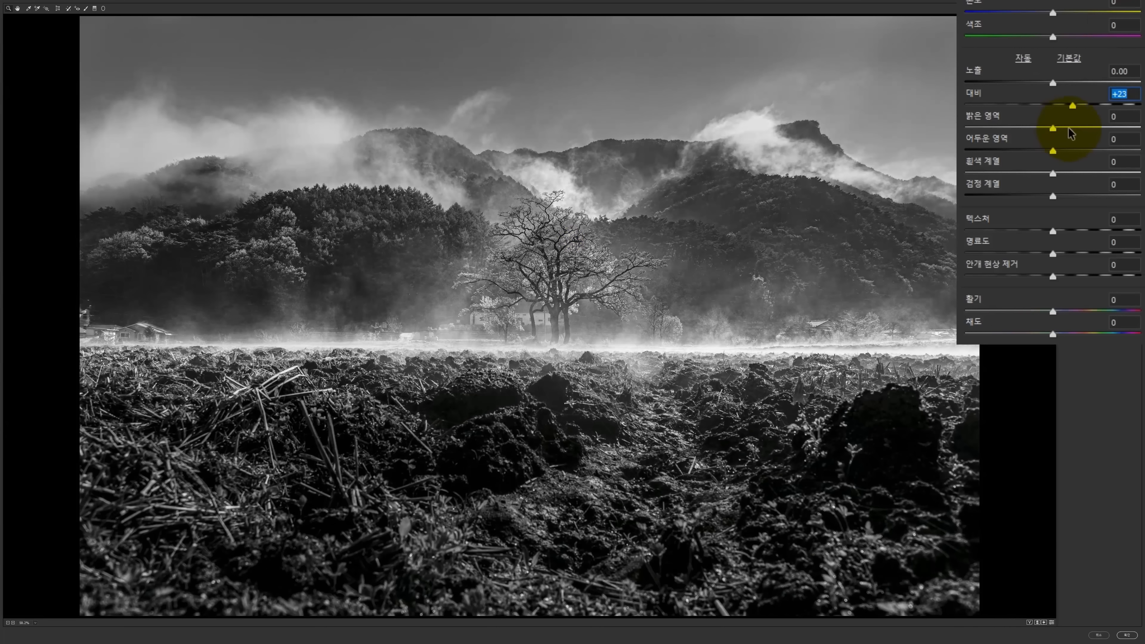
pyautogui.click(1077, 128)
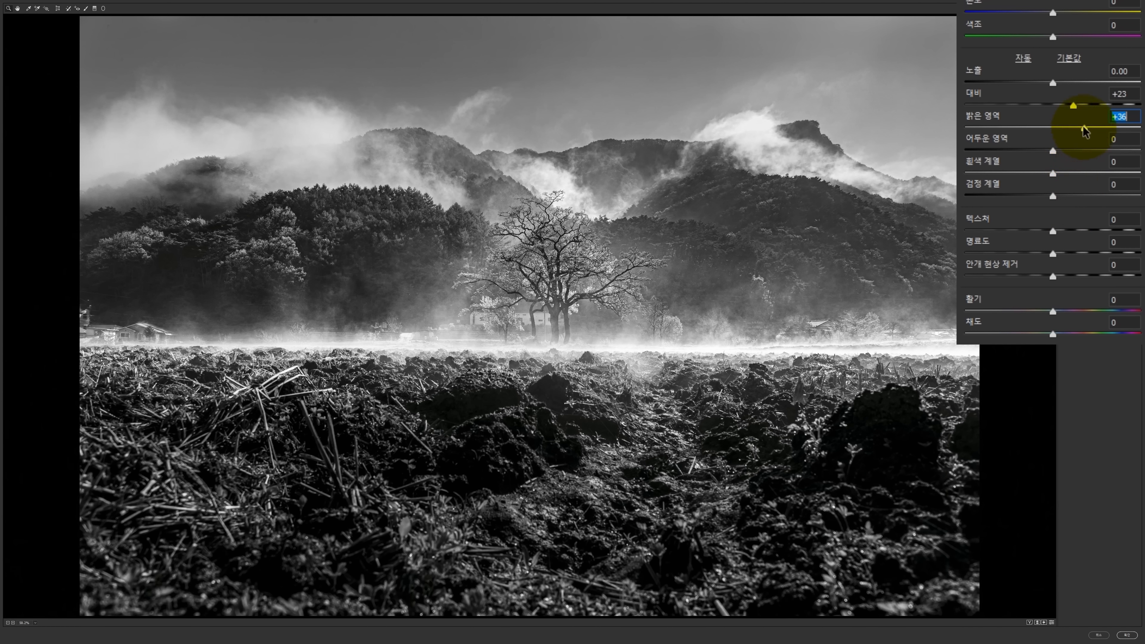
pyautogui.moveTo(1086, 130); pyautogui.dragTo(1095, 138)
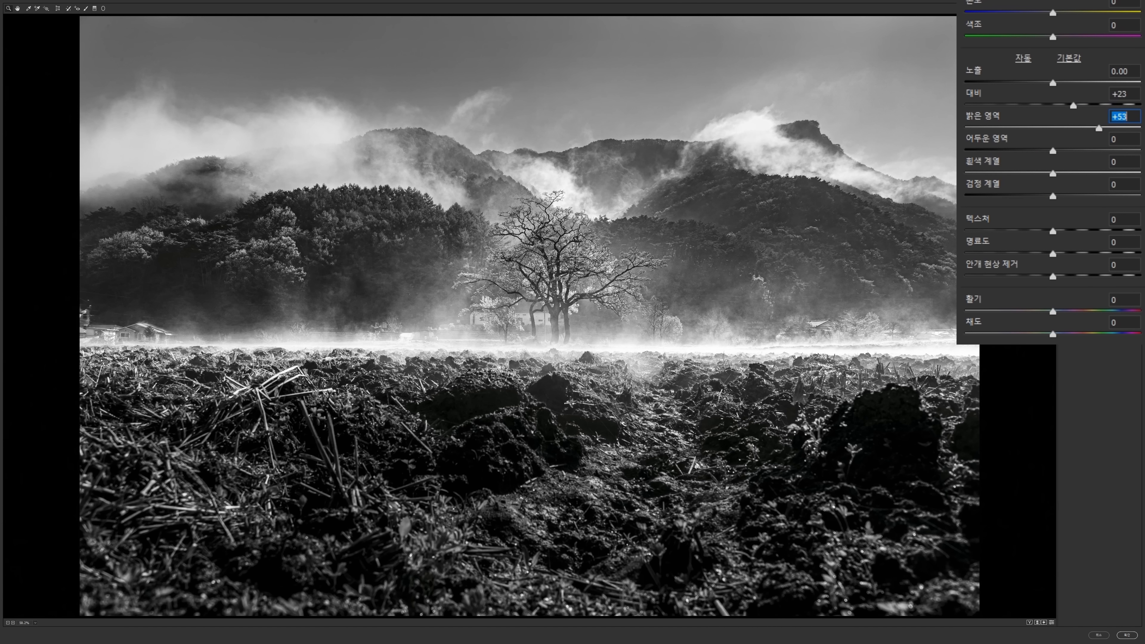
pyautogui.click(1064, 232)
pyautogui.click(1066, 252)
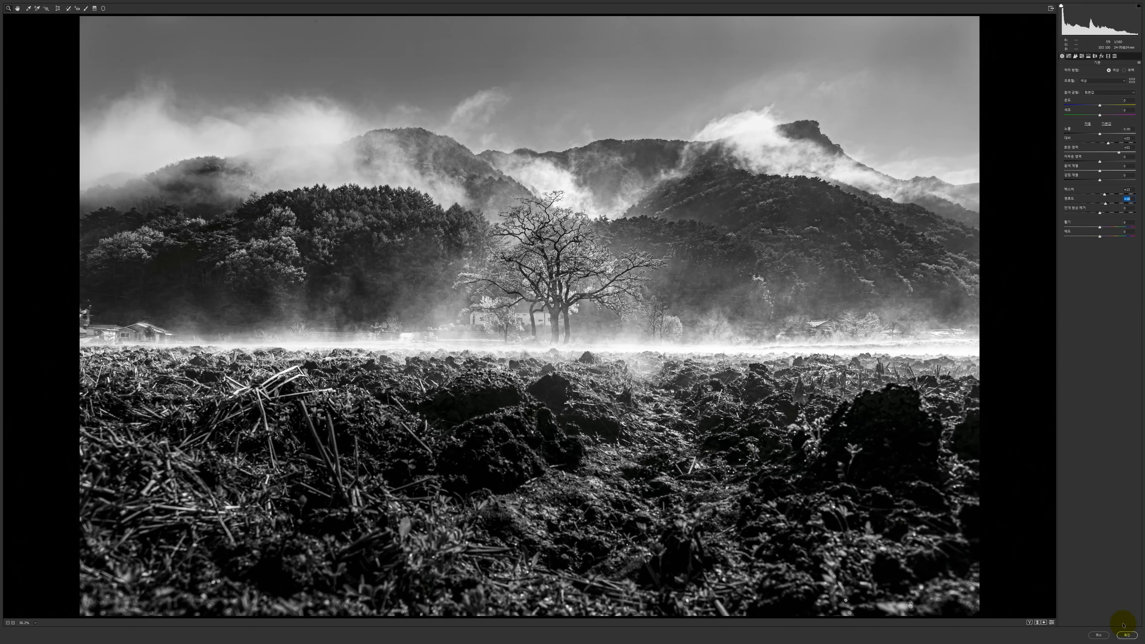
pyautogui.click(1126, 635)
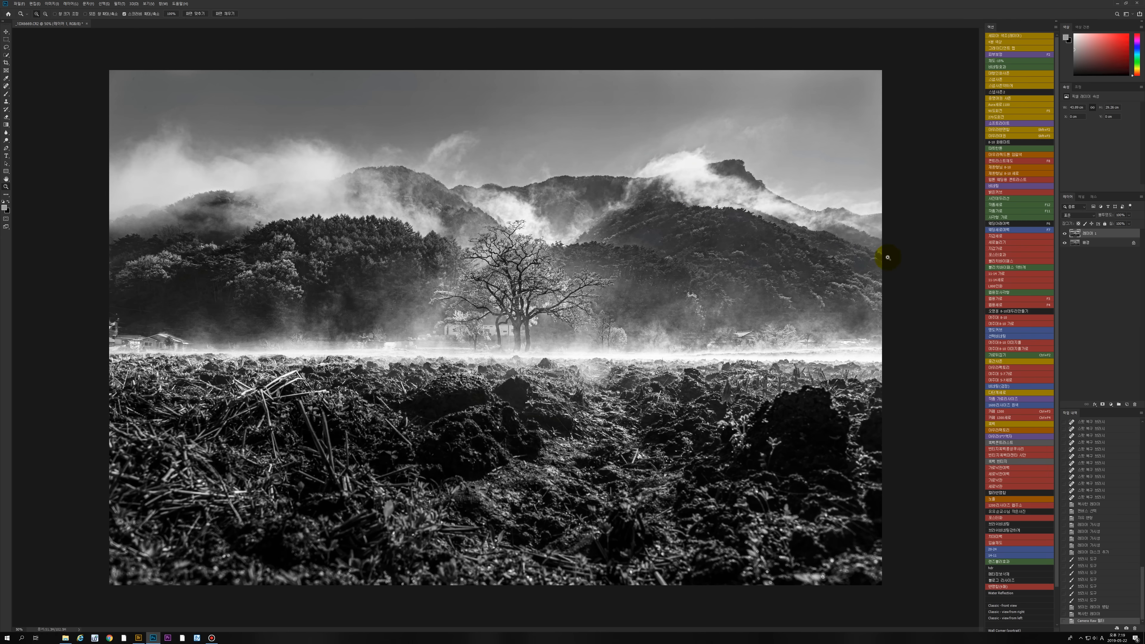
# Hide the Camera Raw layer behind a black mask and set up a smaller Brush for painting white
pyautogui.keyDown('alt'); pyautogui.click(1107, 406); pyautogui.keyUp('alt')
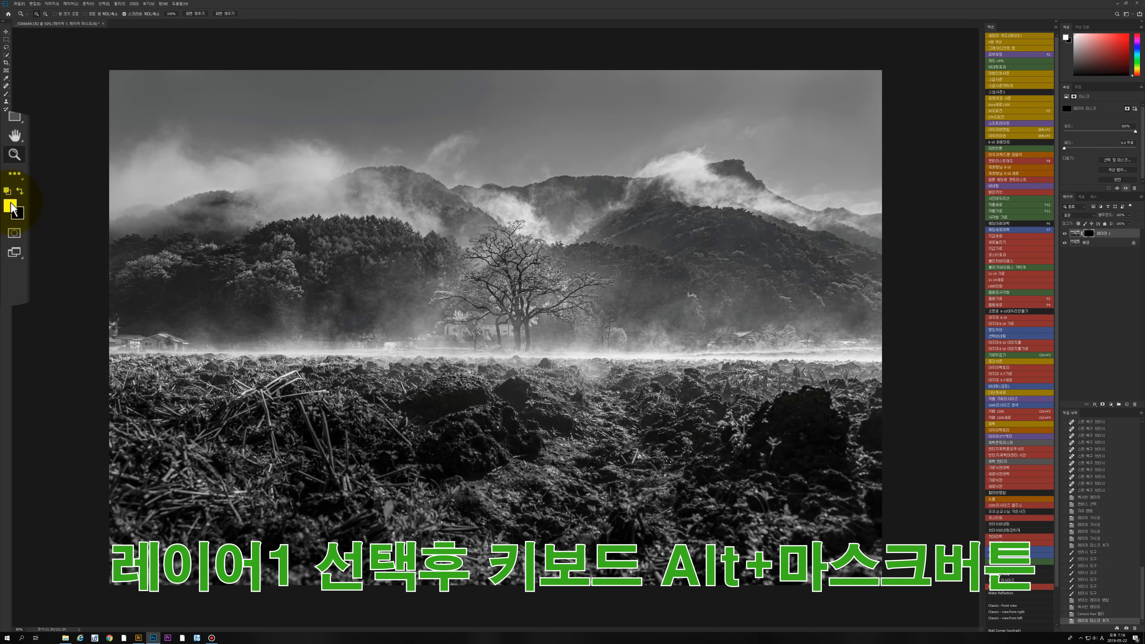
pyautogui.press('b')
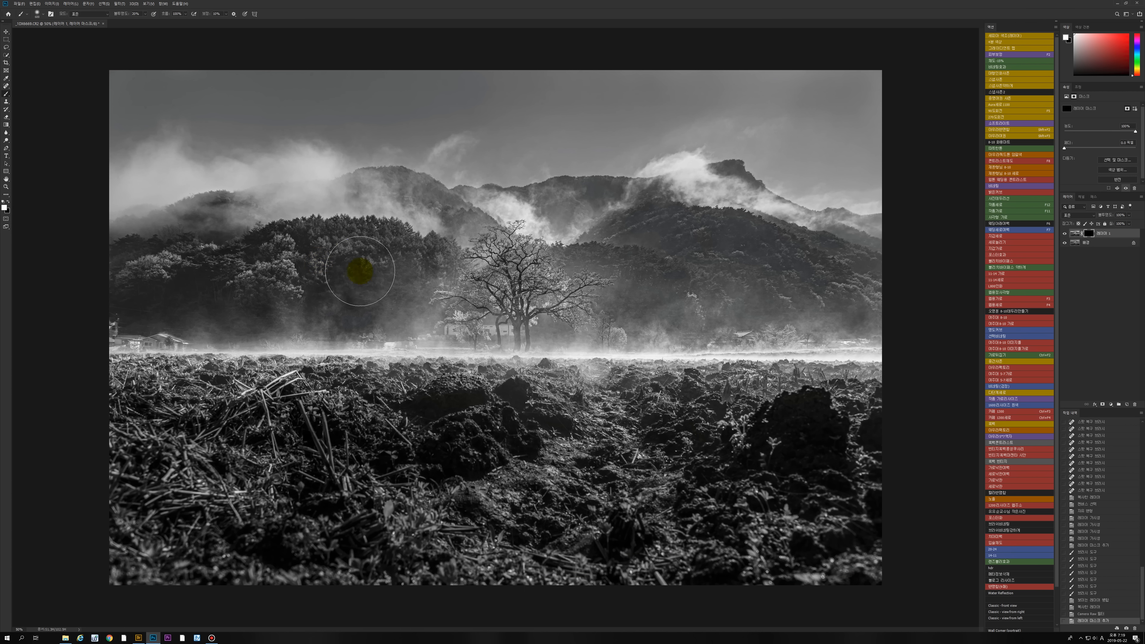
pyautogui.press('[')
pyautogui.press('[')
# Paint white on the mask over the bright mist behind the lone tree's upper-left branches
pyautogui.click(491, 254)
pyautogui.click(492, 249)
pyautogui.click(483, 257)
pyautogui.click(479, 259)
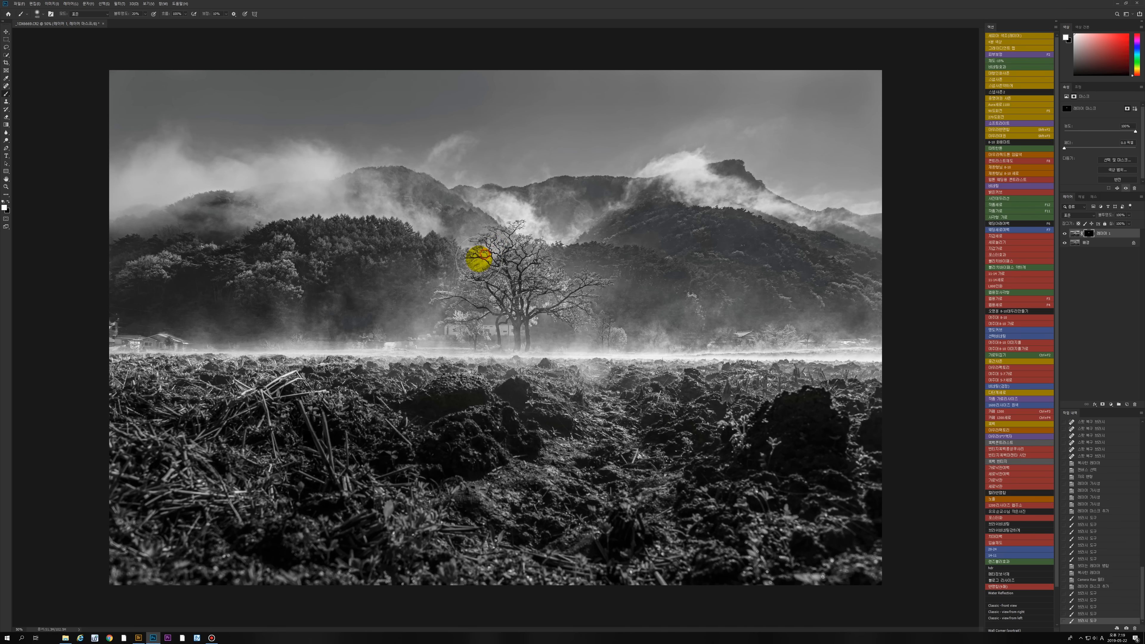
pyautogui.click(491, 249)
pyautogui.click(481, 257)
pyautogui.press(']')
pyautogui.click(473, 265)
pyautogui.click(464, 267)
pyautogui.click(495, 240)
pyautogui.click(497, 240)
pyautogui.click(503, 240)
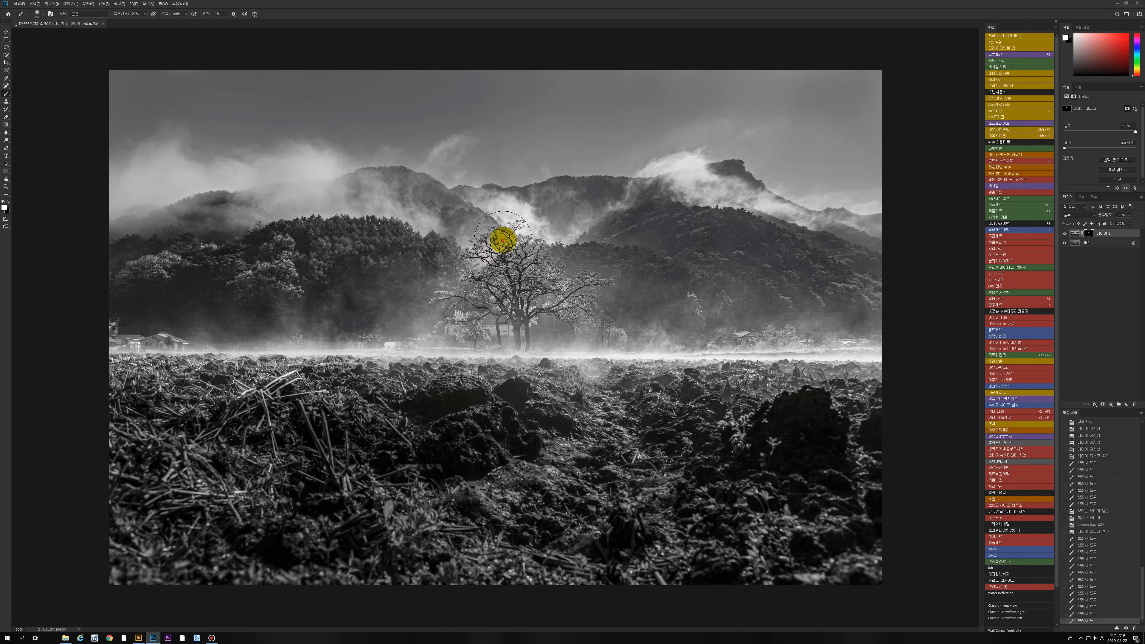
pyautogui.click(496, 247)
pyautogui.click(487, 249)
pyautogui.click(502, 235)
pyautogui.click(508, 238)
pyautogui.click(497, 244)
pyautogui.click(480, 249)
pyautogui.click(464, 254)
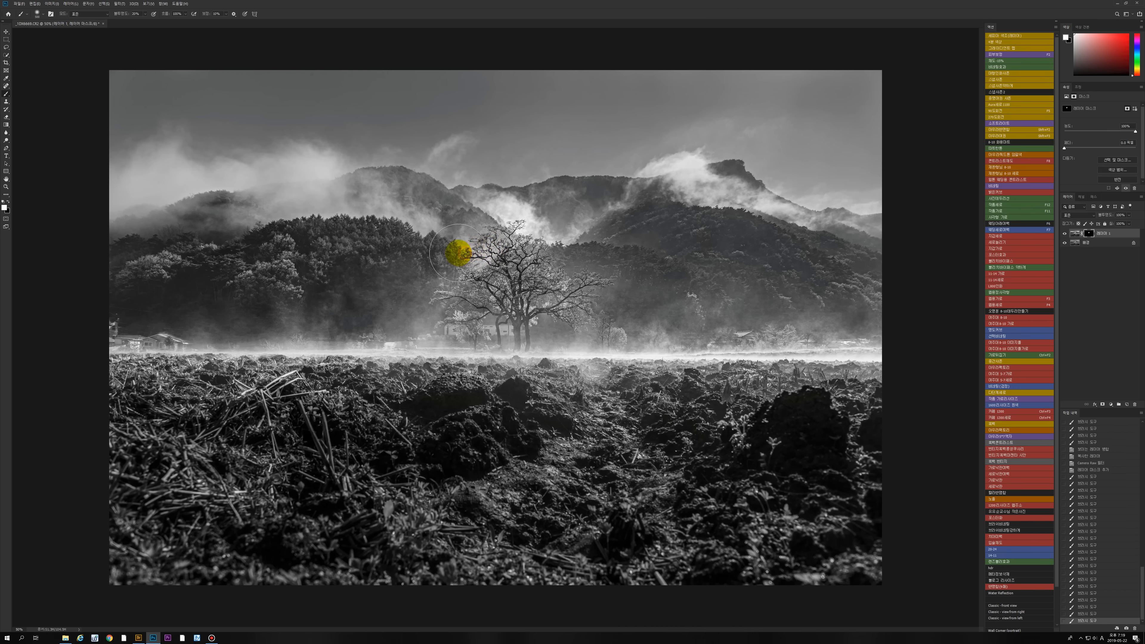
# Paint white on the mask with a smaller brush along the mist between the tree and the forest ridge
pyautogui.press('[')
pyautogui.press('[')
pyautogui.click(432, 238)
pyautogui.moveTo(373, 202); pyautogui.dragTo(454, 248)
pyautogui.click(400, 214)
pyautogui.click(361, 207)
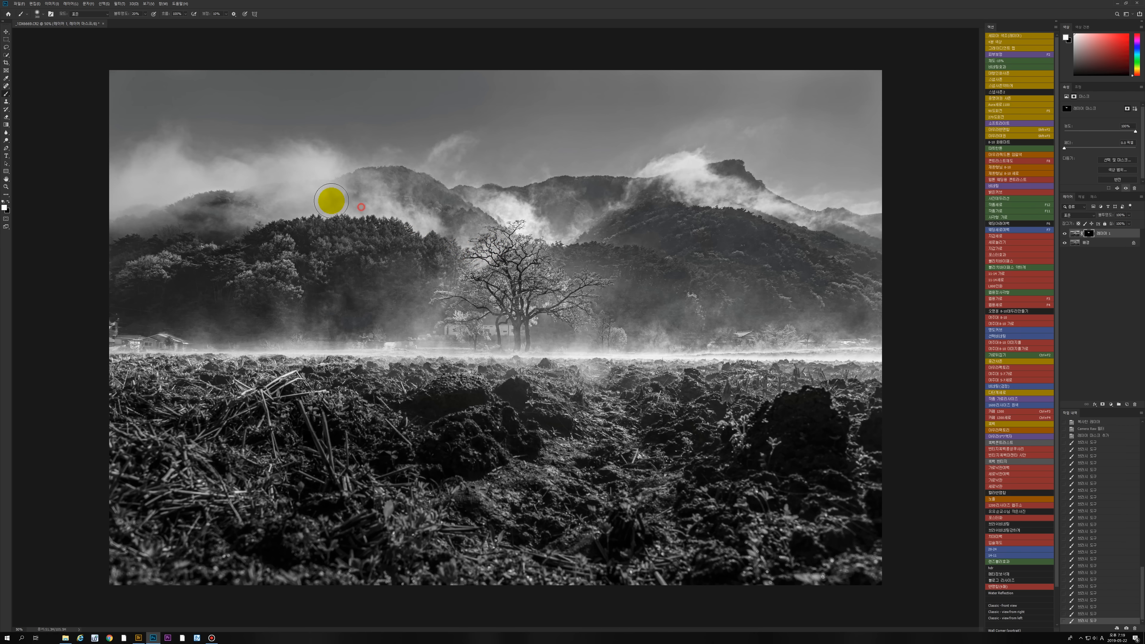
# Paint white on the mask over the low clouds above the left-hand forest, out to the photo's left edge
pyautogui.press(']')
pyautogui.click(323, 208)
pyautogui.click(291, 209)
pyautogui.click(289, 197)
pyautogui.click(314, 182)
pyautogui.click(347, 165)
pyautogui.click(322, 155)
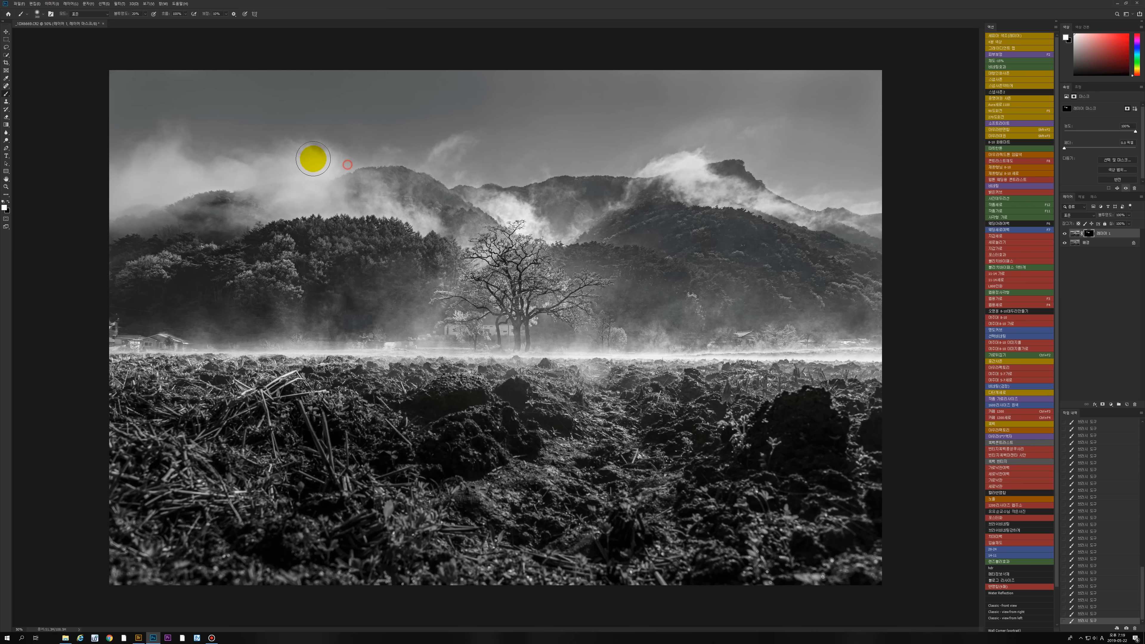
pyautogui.press('[')
pyautogui.click(222, 168)
pyautogui.click(184, 174)
pyautogui.click(148, 183)
pyautogui.click(125, 192)
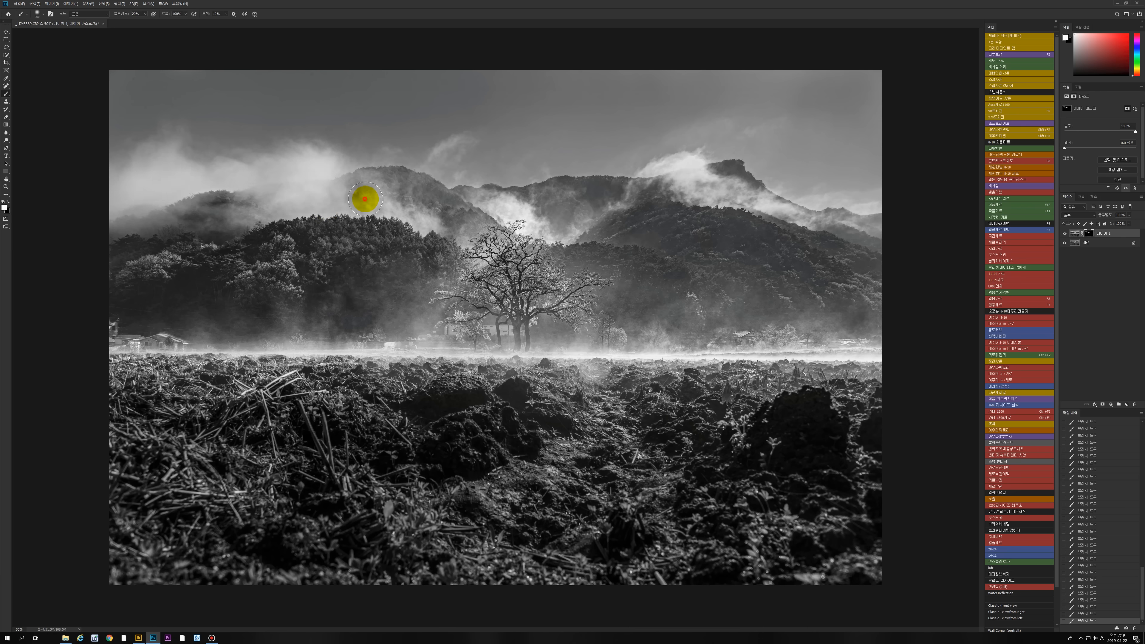
# Paint white on the mask over the mist on the mountainsides and the fog strip along the field
pyautogui.click(457, 196)
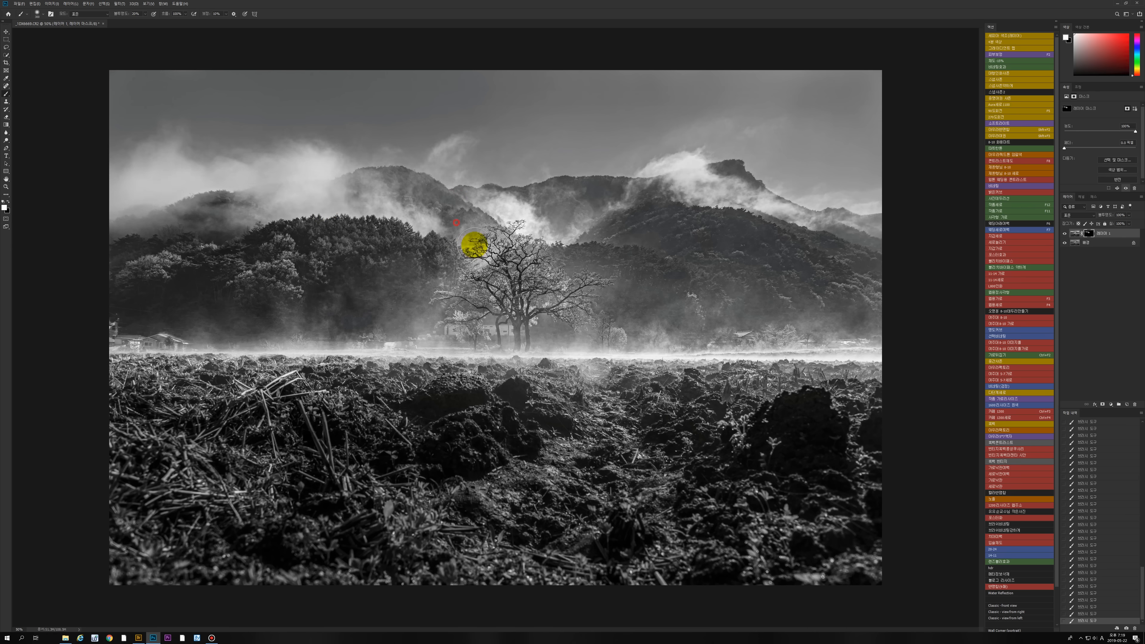
pyautogui.click(766, 209)
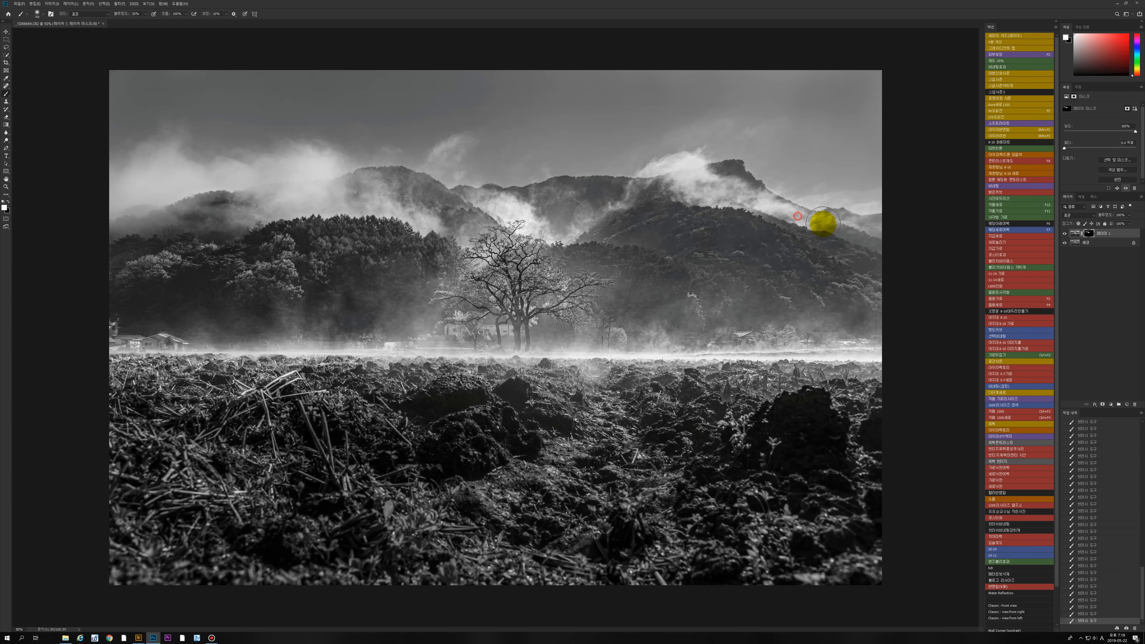
pyautogui.click(714, 347)
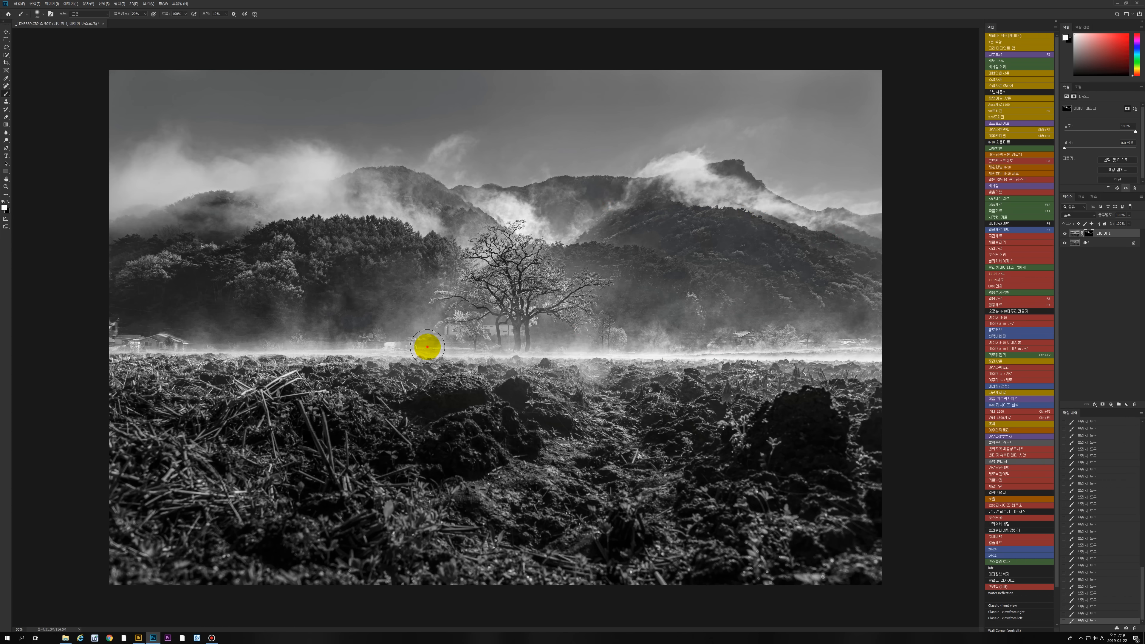
# Paint white on the mask with a larger brush over the dark forest, the right-hand hillside and the tree, checking against the hidden layer
pyautogui.press(']')
pyautogui.moveTo(262, 319); pyautogui.dragTo(364, 294)
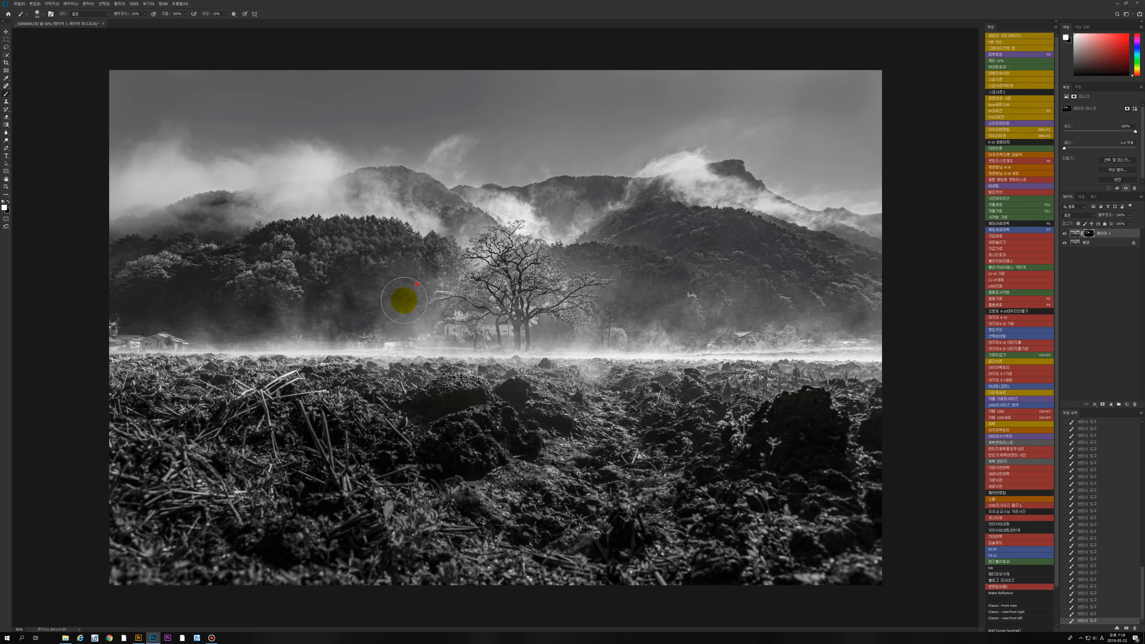
pyautogui.click(721, 259)
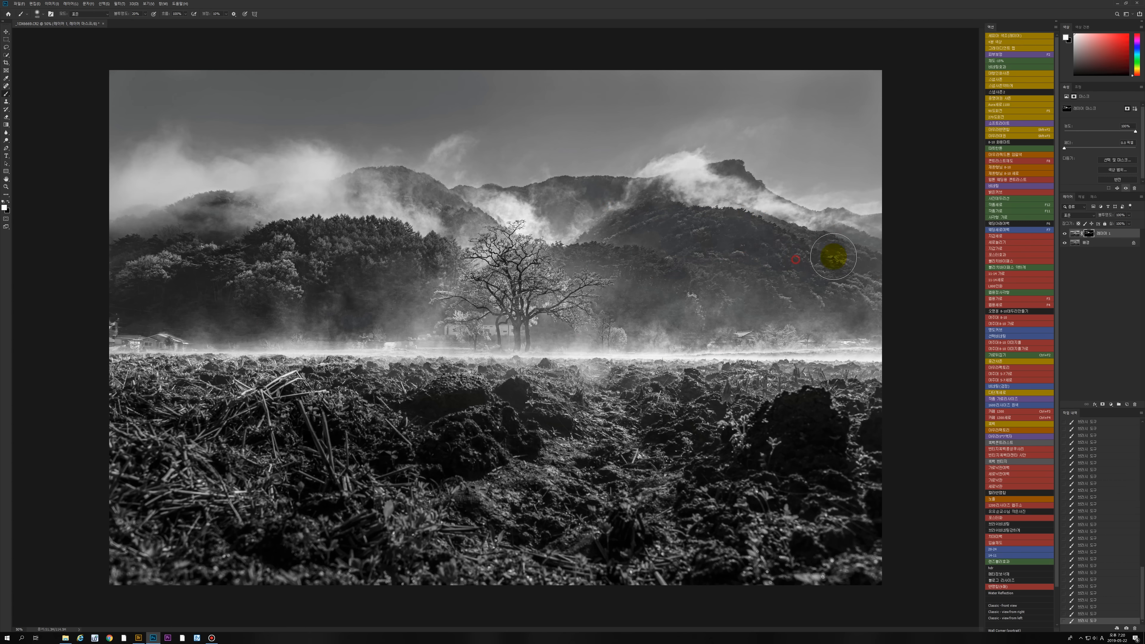
pyautogui.click(1065, 234)
pyautogui.click(1065, 233)
pyautogui.click(1065, 234)
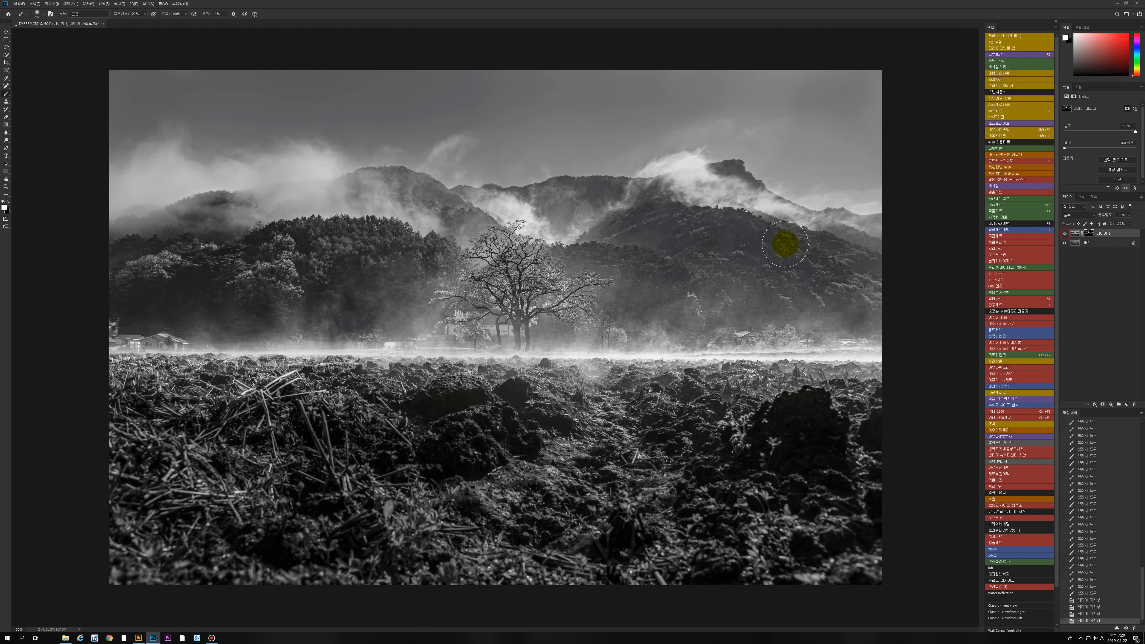
pyautogui.moveTo(505, 261)
pyautogui.mouseDown()
pyautogui.moveTo(475, 270)
pyautogui.moveTo(457, 232)
pyautogui.moveTo(495, 239)
pyautogui.moveTo(474, 262)
pyautogui.mouseUp()
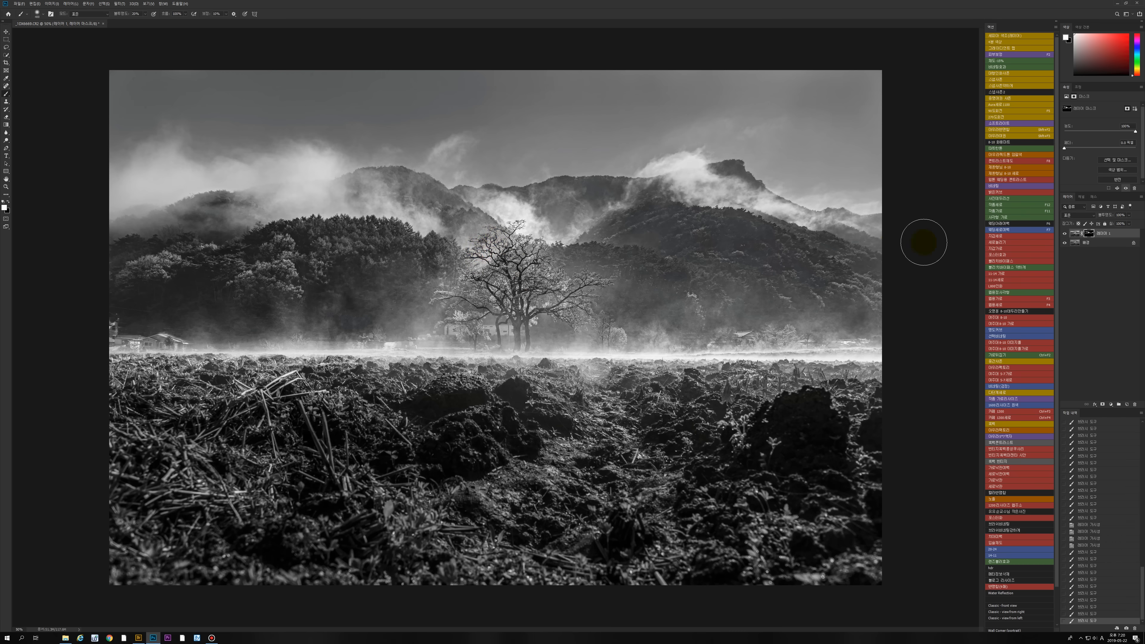
# Compare the image with the masked Camera Raw layer hidden and shown
pyautogui.click(1065, 234)
pyautogui.click(1065, 234)
pyautogui.click(1065, 233)
pyautogui.click(1065, 233)
pyautogui.click(1065, 233)
pyautogui.click(1065, 233)
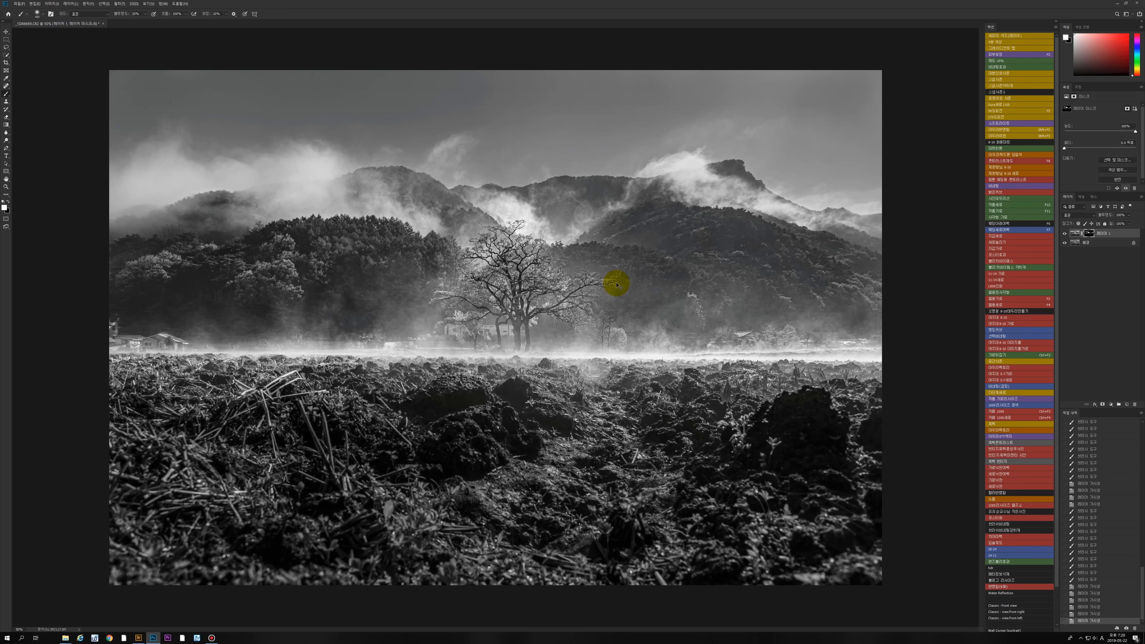
# Merge the visible layers into one and duplicate the merged image to a new layer
pyautogui.hotkey('ctrl', 'shift', 'e')
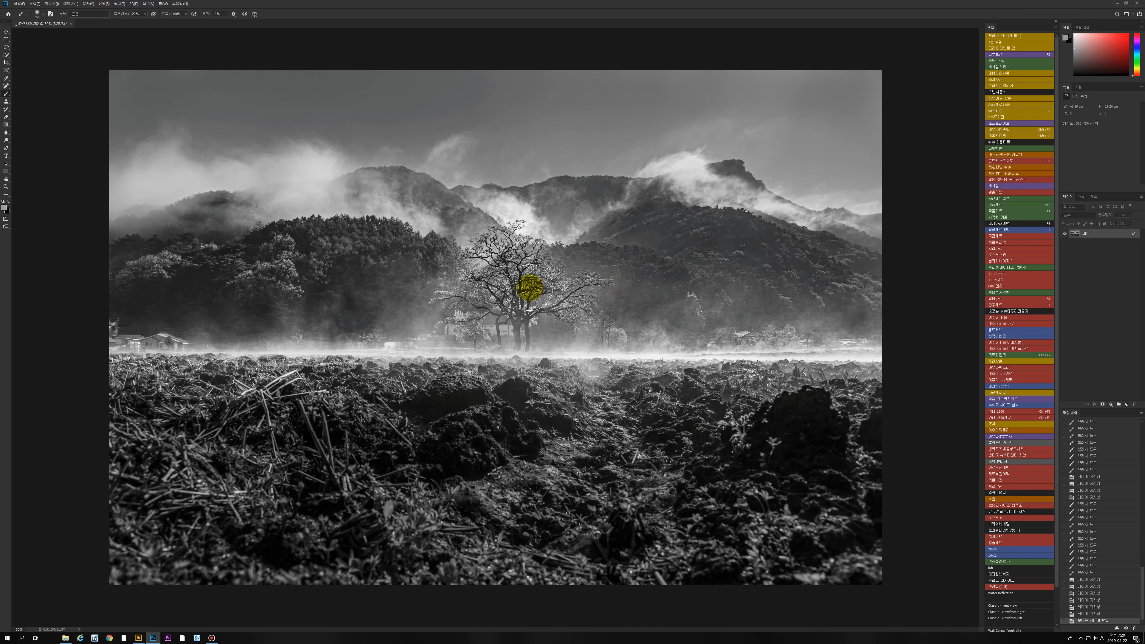
pyautogui.press('z')
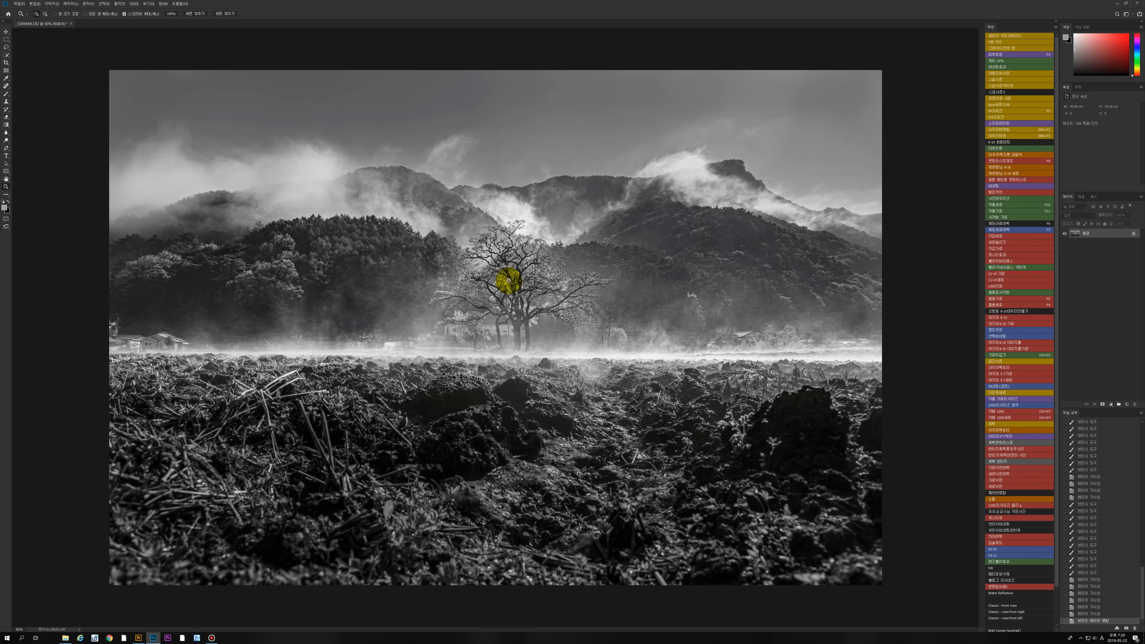
pyautogui.keyDown('alt'); pyautogui.click(509, 280); pyautogui.keyUp('alt')
pyautogui.keyDown('alt'); pyautogui.click(501, 266); pyautogui.keyUp('alt')
pyautogui.keyDown('alt'); pyautogui.click(500, 323); pyautogui.keyUp('alt')
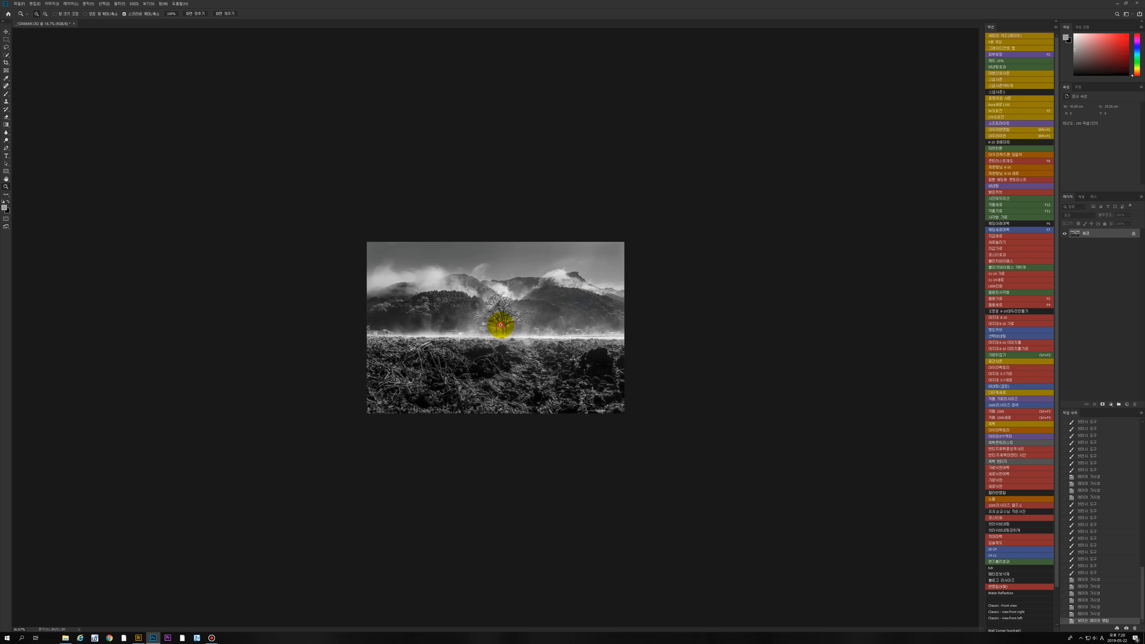
pyautogui.click(500, 325)
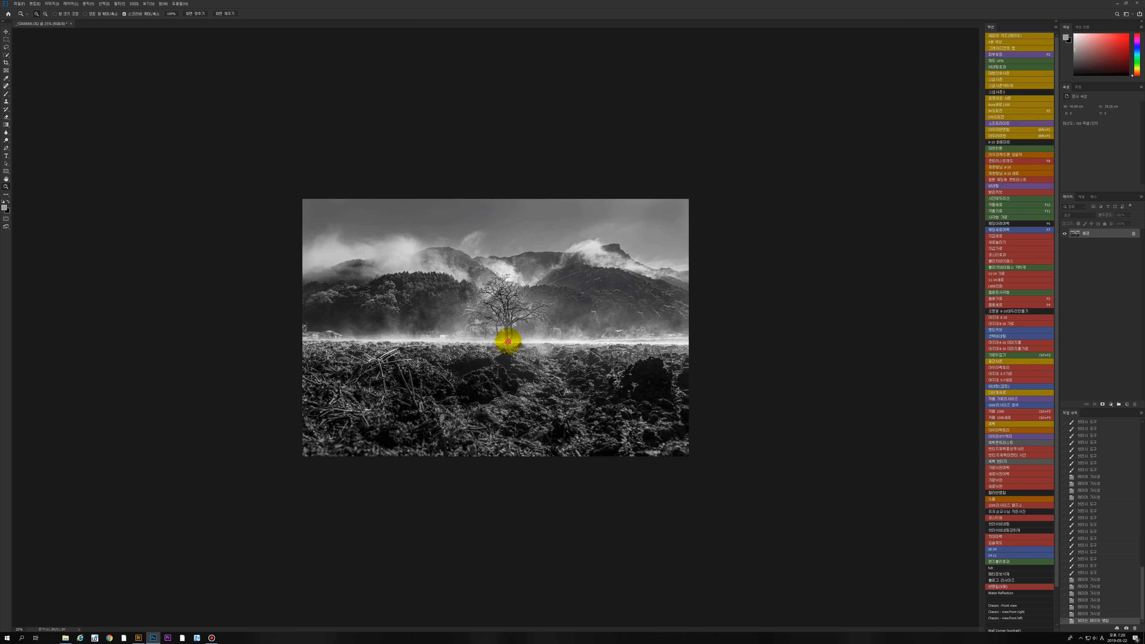
pyautogui.click(509, 341)
pyautogui.click(502, 347)
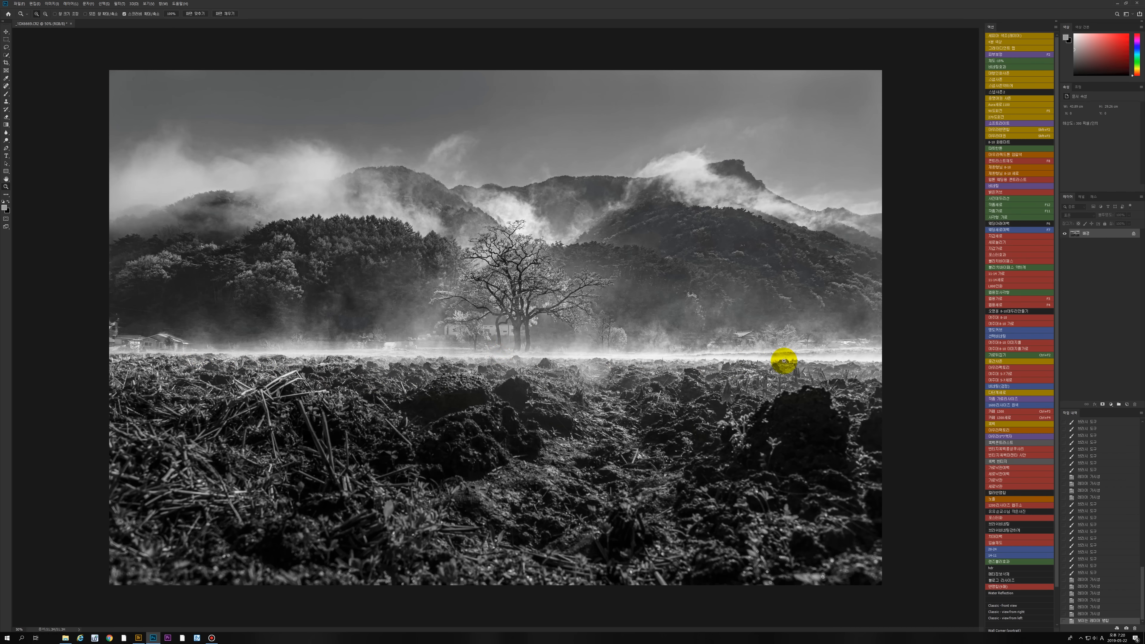
pyautogui.click(568, 356)
pyautogui.hotkey('ctrl', 'j')
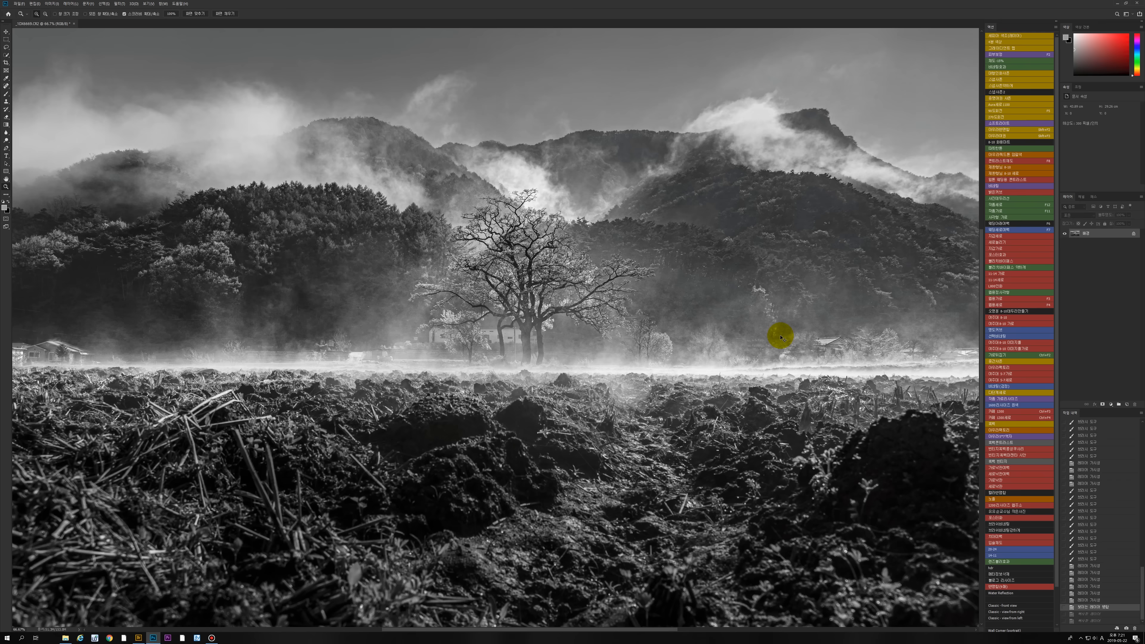
pyautogui.hotkey('ctrl', 'j')
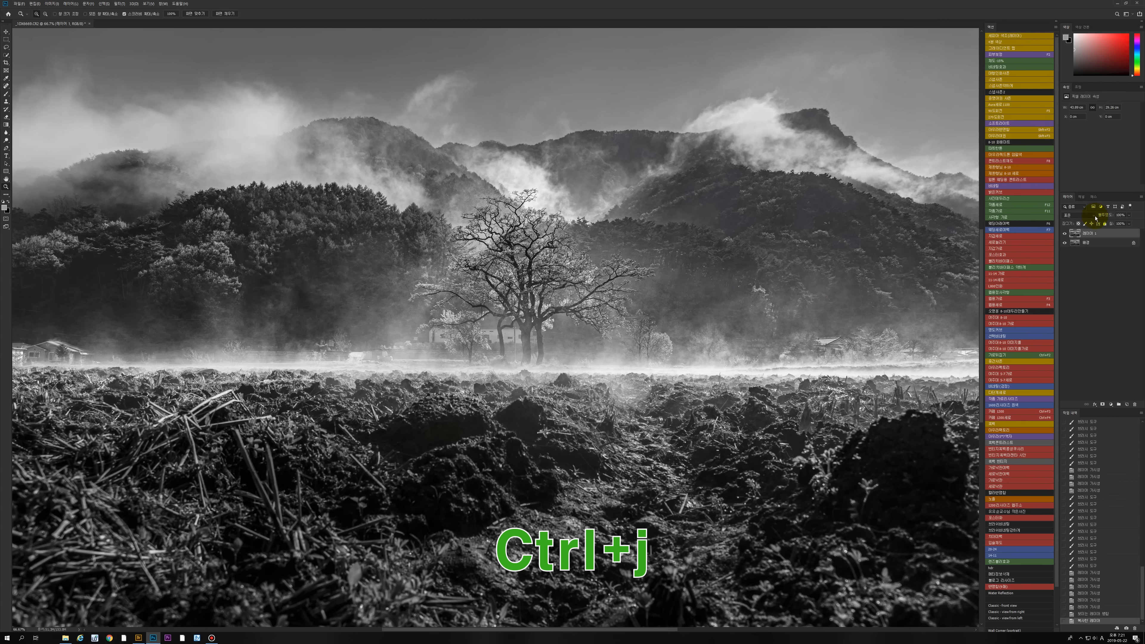
# Open the Camera Raw Filter on the duplicate and set the sharpening amount to 44 in the detail settings
pyautogui.click(120, 4)
pyautogui.click(274, 123)
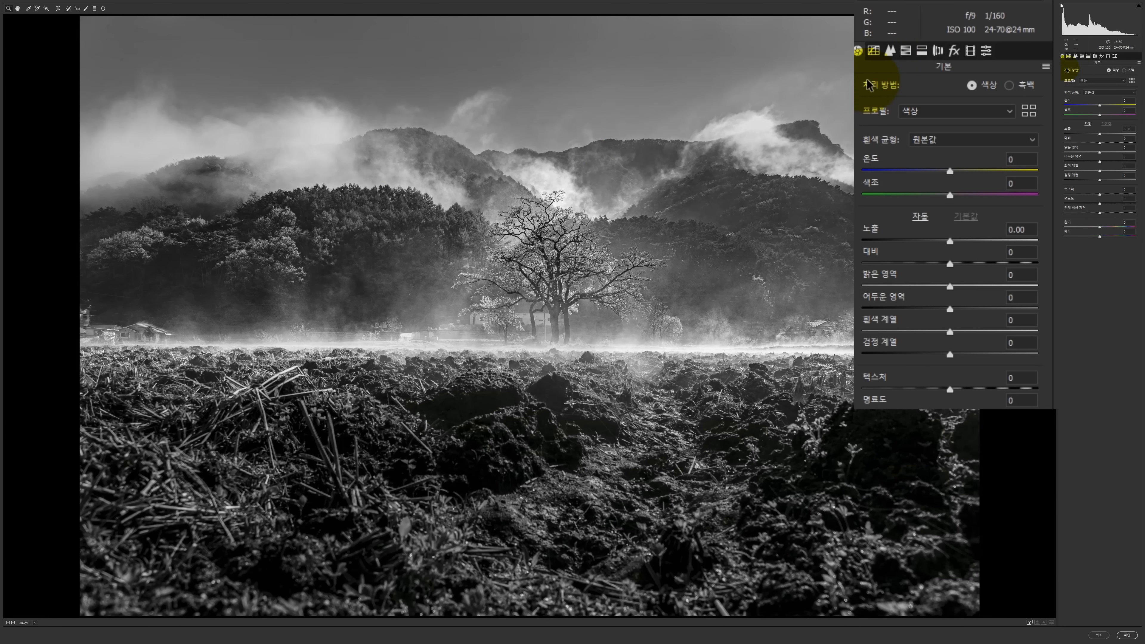
pyautogui.click(890, 50)
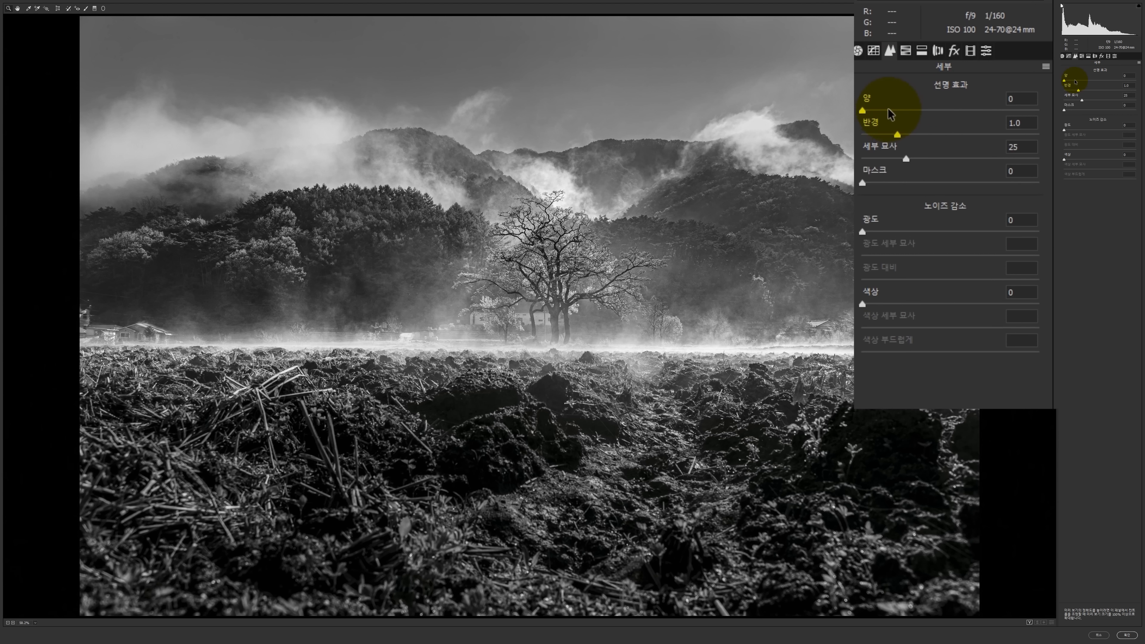
pyautogui.click(903, 110)
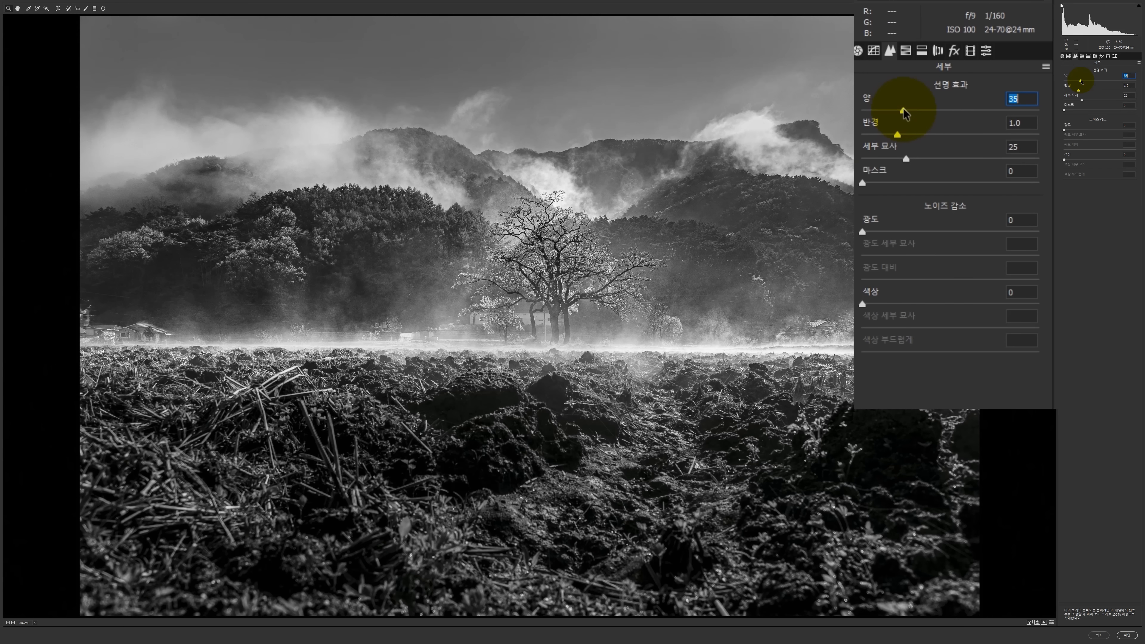
pyautogui.click(375, 257)
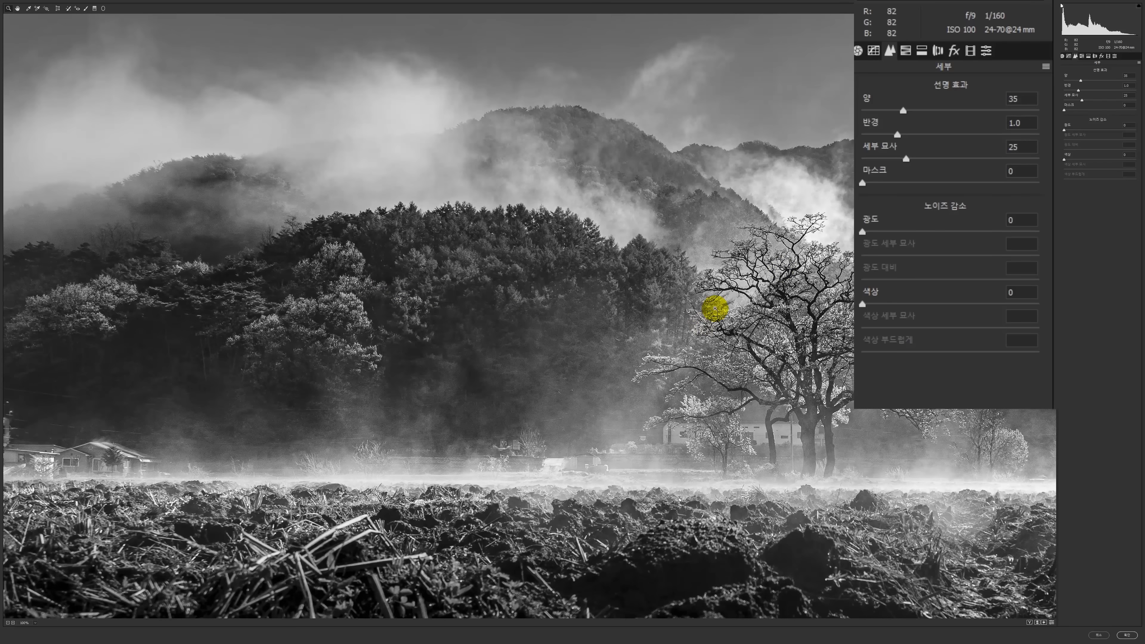
pyautogui.click(904, 110)
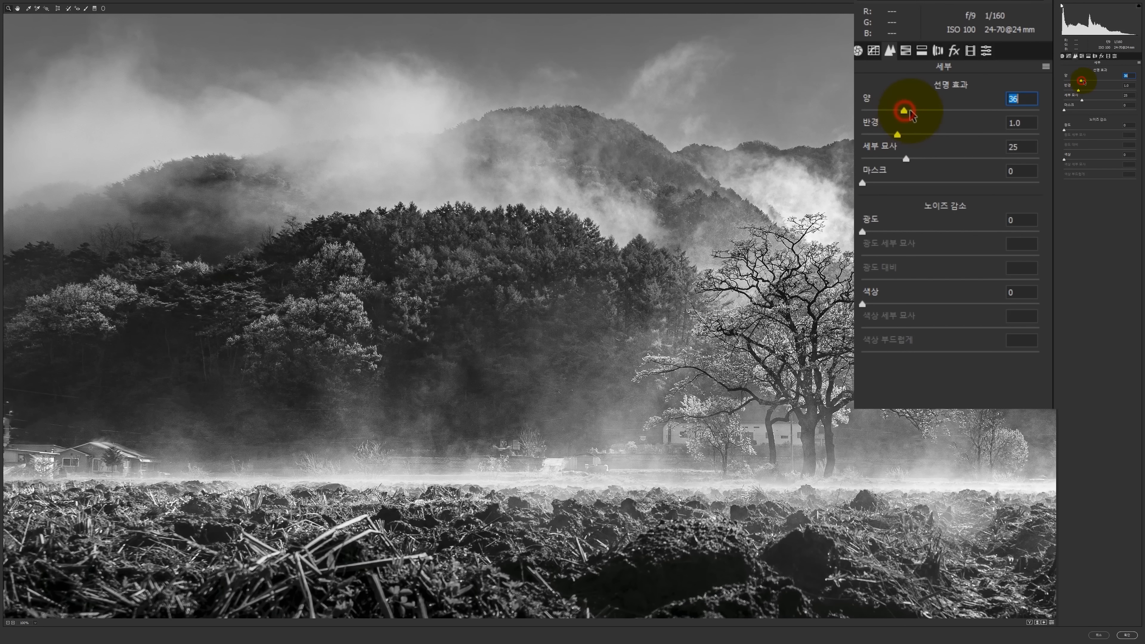
pyautogui.moveTo(911, 111); pyautogui.dragTo(915, 110)
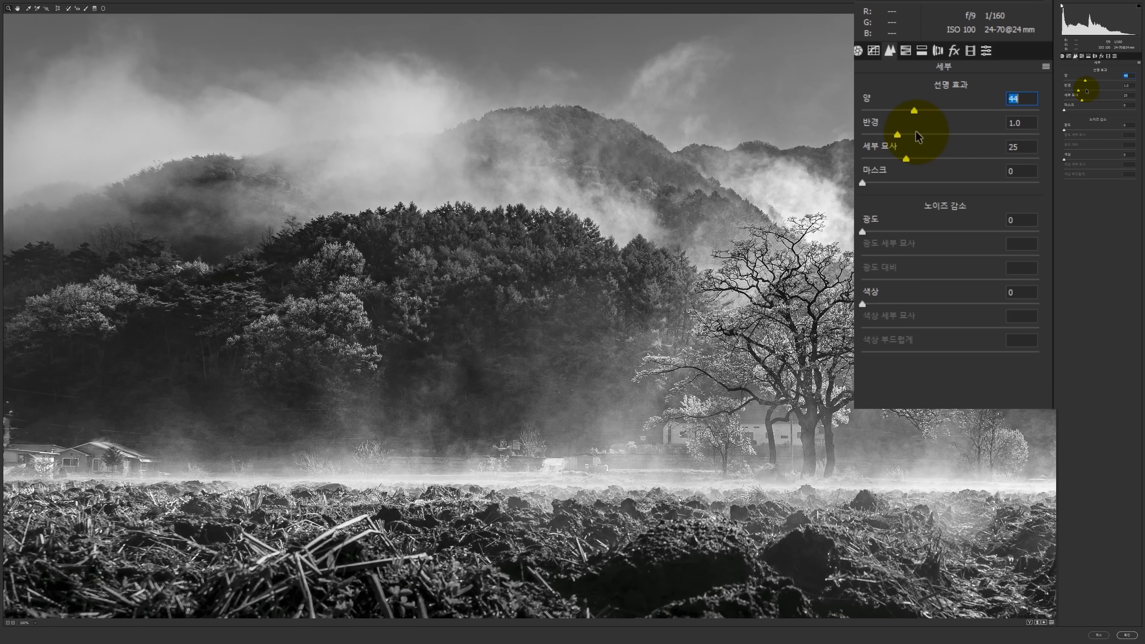
# Raise the sharpening radius slightly, lower the sharpening detail a little and apply the Camera Raw Filter
pyautogui.moveTo(898, 135); pyautogui.dragTo(904, 159)
pyautogui.click(907, 158)
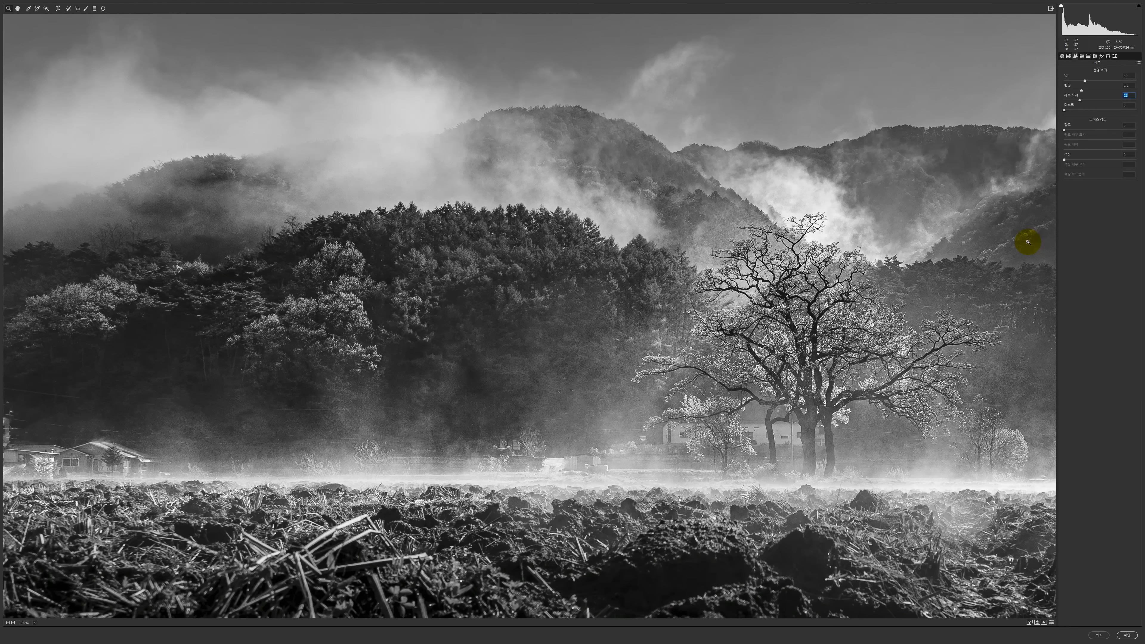
pyautogui.click(1129, 636)
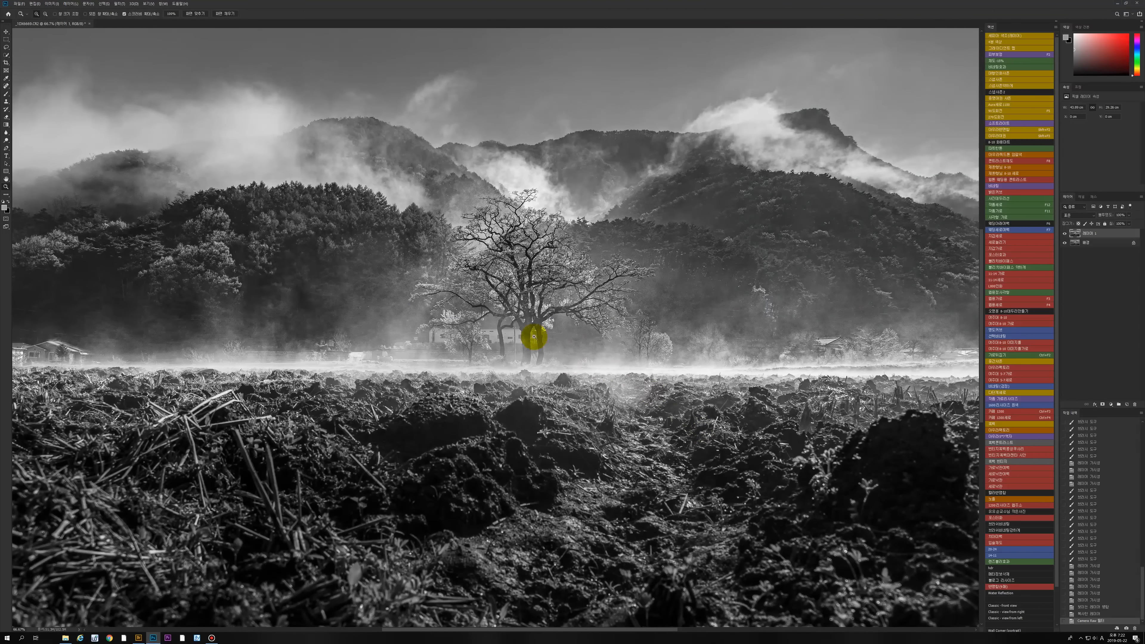
# Examine the sharpening around the tree up close and compare the image with the sharpened layer hidden and shown
pyautogui.click(474, 267)
pyautogui.click(450, 272)
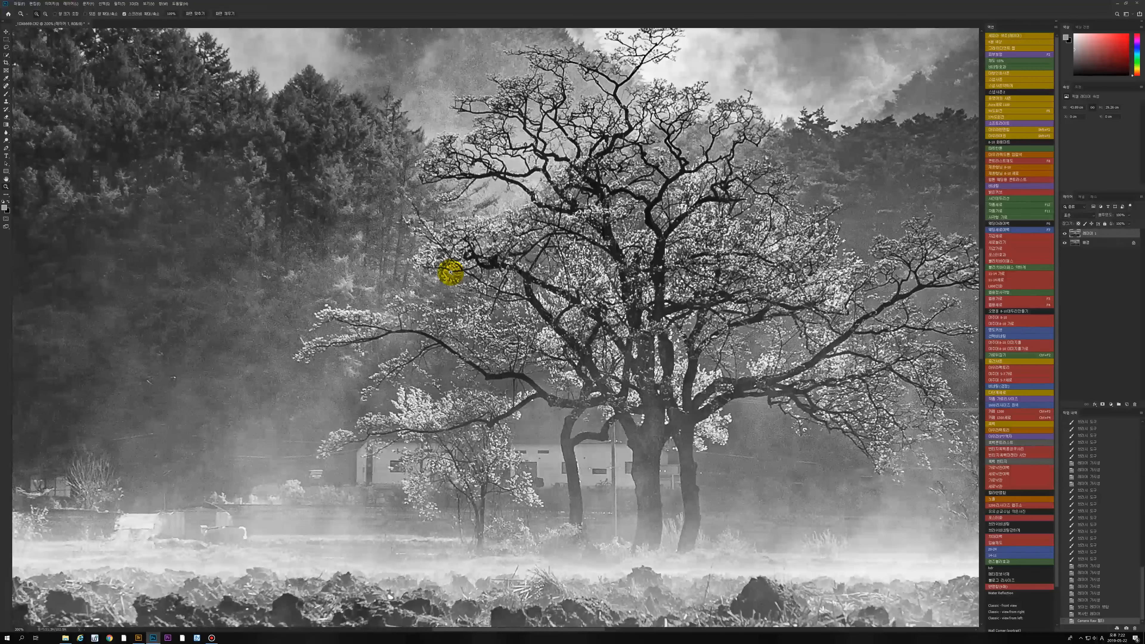
pyautogui.keyDown('alt'); pyautogui.click(450, 272); pyautogui.keyUp('alt')
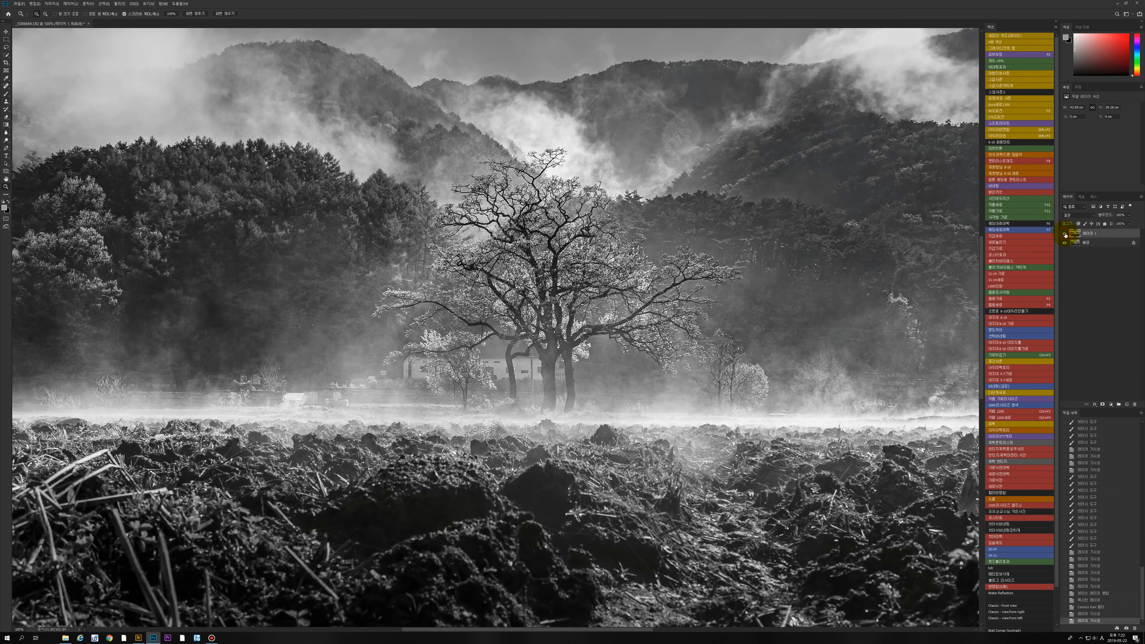
pyautogui.doubleClick(1066, 235)
pyautogui.click(1065, 235)
pyautogui.keyDown('alt'); pyautogui.click(572, 316); pyautogui.keyUp('alt')
pyautogui.keyDown('alt'); pyautogui.click(572, 320); pyautogui.keyUp('alt')
pyautogui.keyDown('alt'); pyautogui.click(602, 345); pyautogui.keyUp('alt')
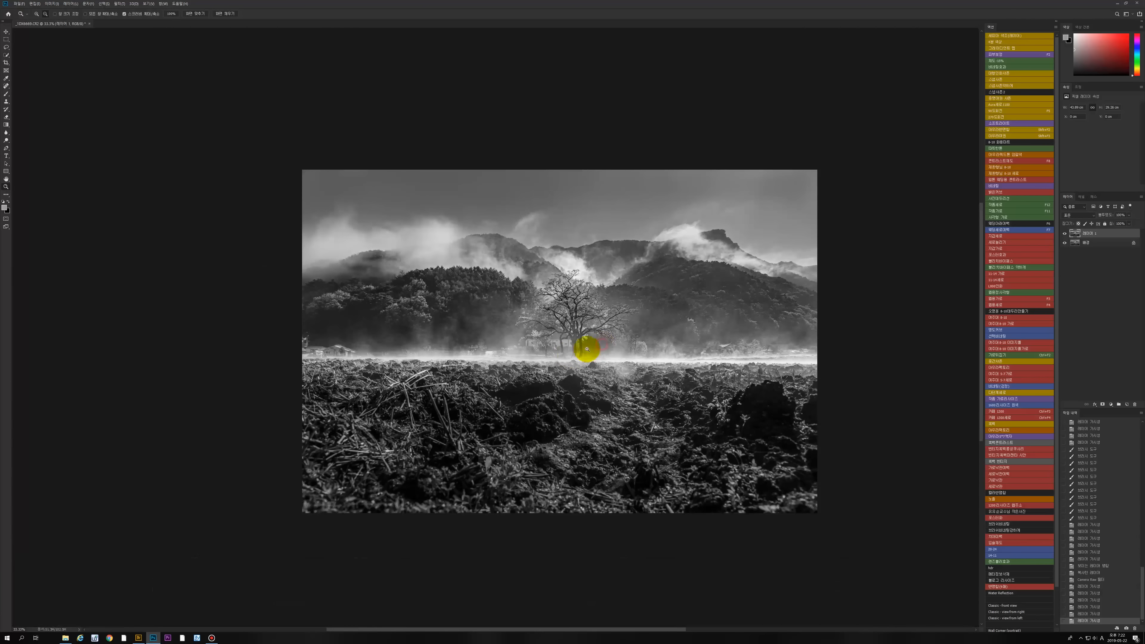
pyautogui.click(567, 355)
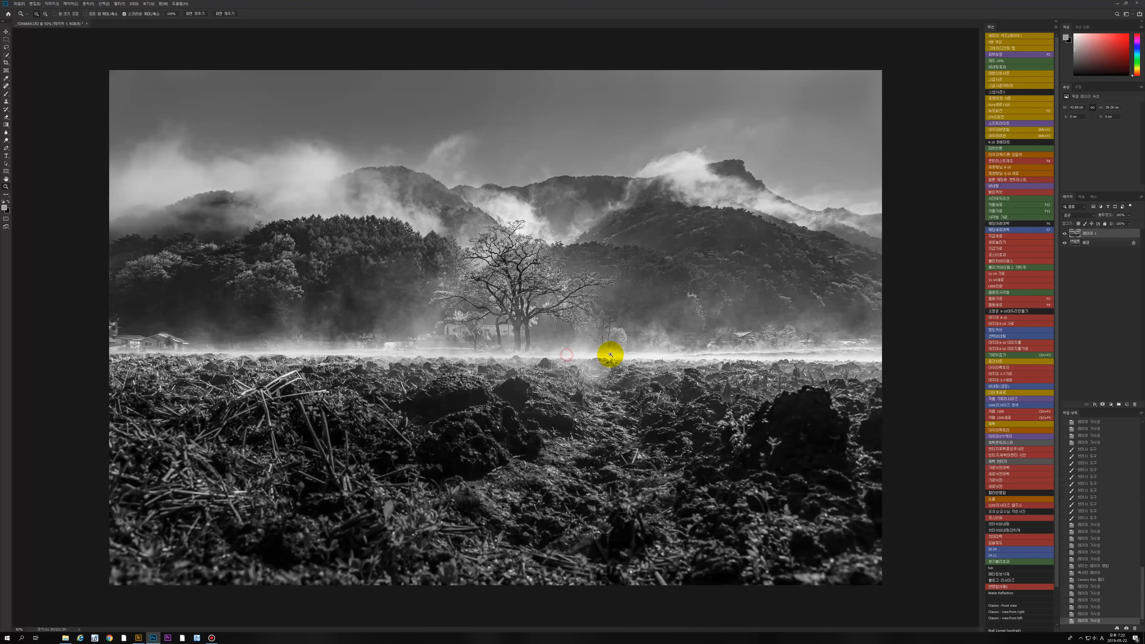
# Add a black mask to the sharpened layer and paint the sharpening back over the bare tree with a small white brush
pyautogui.keyDown('alt'); pyautogui.click(1103, 404); pyautogui.keyUp('alt')
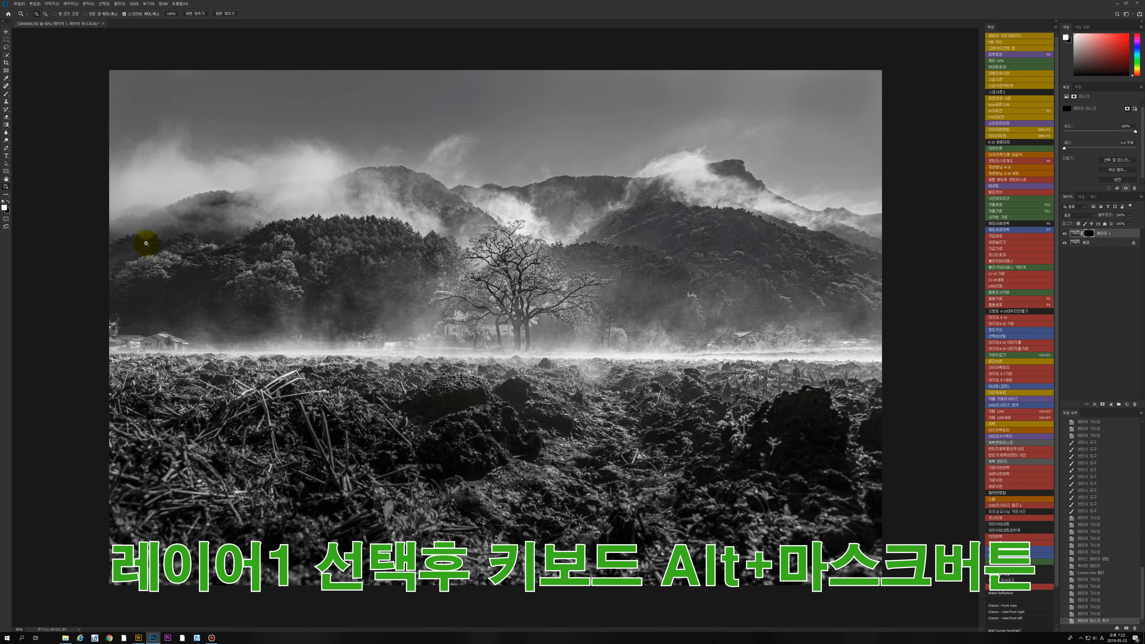
pyautogui.click(429, 301)
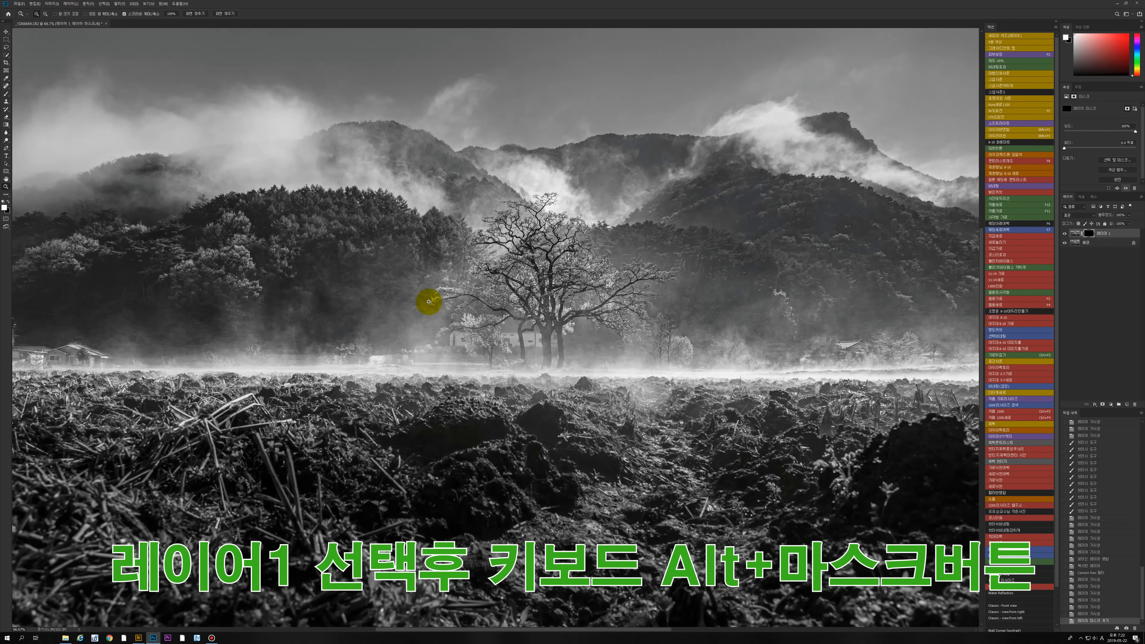
pyautogui.press('b')
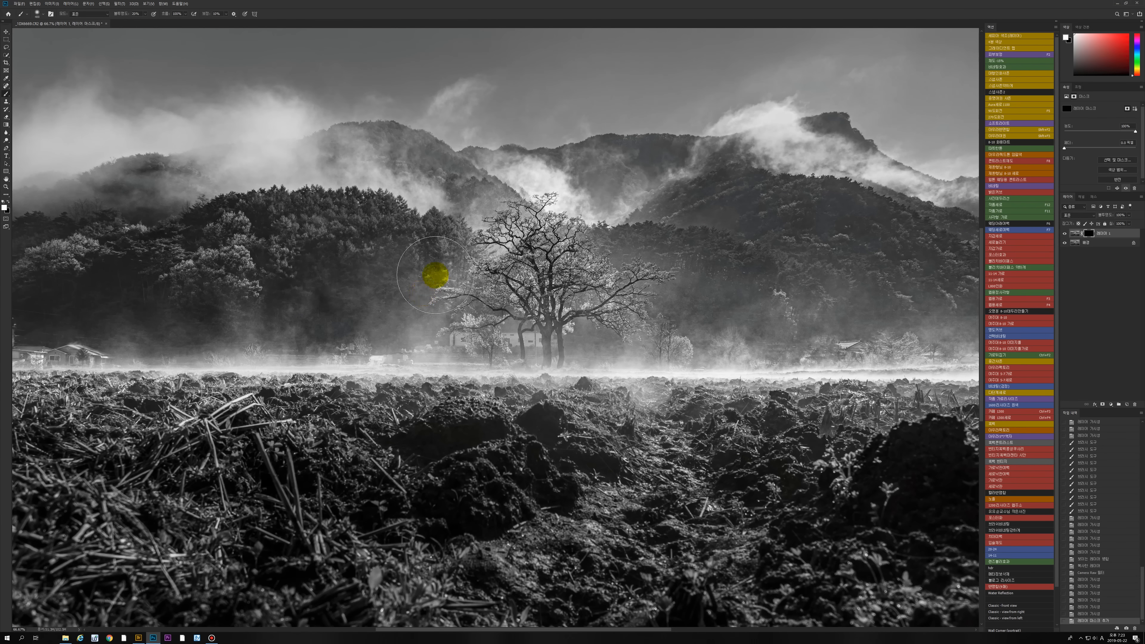
pyautogui.press('[')
pyautogui.press('[')
pyautogui.press('[')
pyautogui.press('[')
pyautogui.press('[')
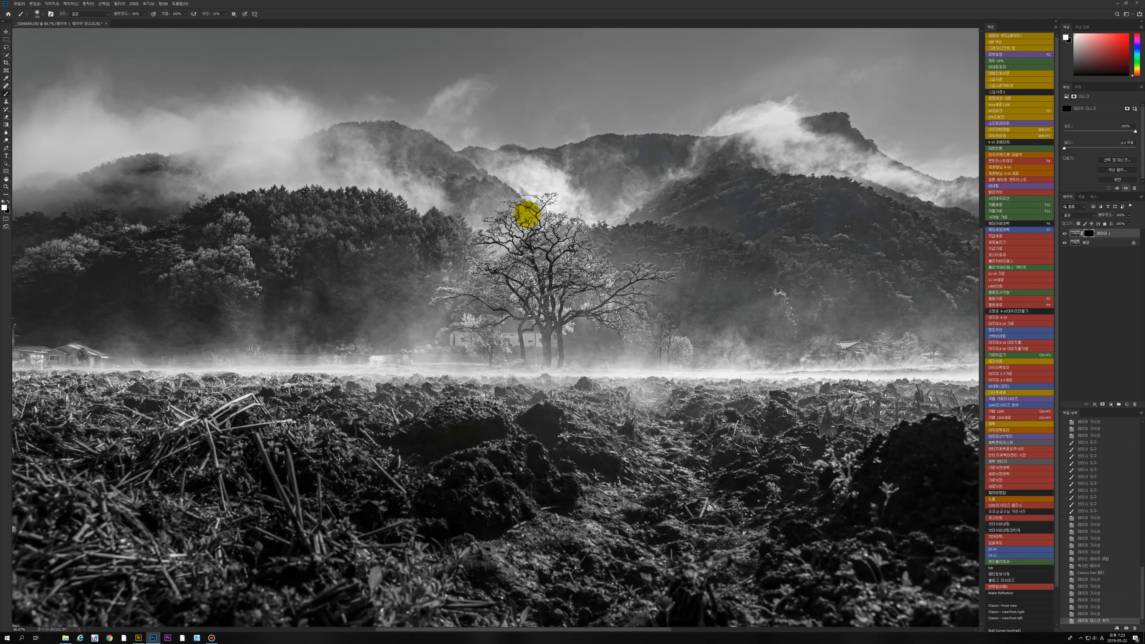
pyautogui.moveTo(530, 214)
pyautogui.mouseDown()
pyautogui.moveTo(519, 205)
pyautogui.moveTo(545, 187)
pyautogui.moveTo(529, 197)
pyautogui.mouseUp()
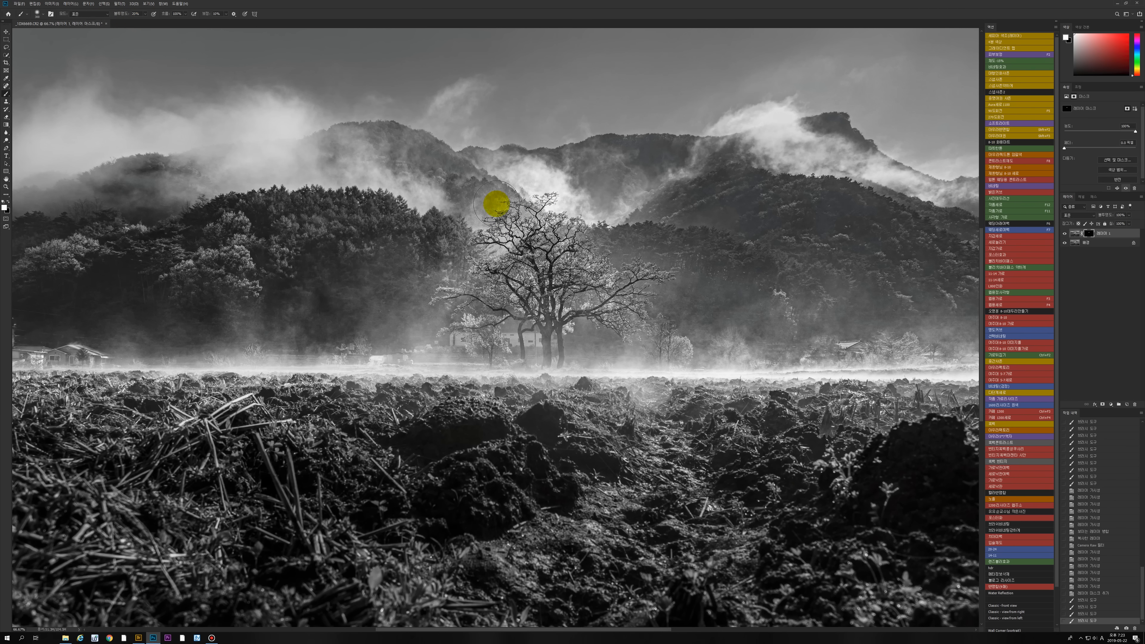
# Paint the sharpening into the mask with a larger brush across the forested hills on both sides of the tree
pyautogui.press(']')
pyautogui.press(']')
pyautogui.press(']')
pyautogui.moveTo(537, 197); pyautogui.dragTo(342, 259)
pyautogui.moveTo(441, 236)
pyautogui.mouseDown()
pyautogui.moveTo(406, 252)
pyautogui.moveTo(309, 225)
pyautogui.moveTo(102, 255)
pyautogui.moveTo(181, 217)
pyautogui.moveTo(363, 168)
pyautogui.moveTo(547, 174)
pyautogui.moveTo(734, 256)
pyautogui.moveTo(826, 220)
pyautogui.moveTo(746, 225)
pyautogui.moveTo(772, 287)
pyautogui.moveTo(867, 302)
pyautogui.moveTo(818, 266)
pyautogui.mouseUp()
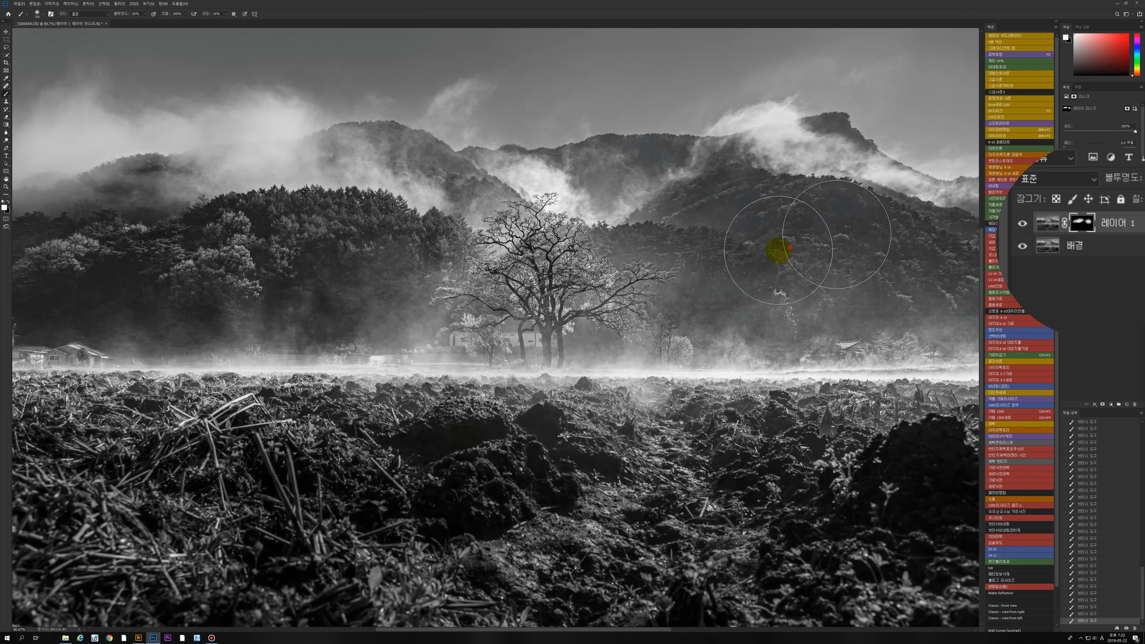
pyautogui.moveTo(704, 245); pyautogui.dragTo(798, 207)
pyautogui.press(']')
pyautogui.moveTo(802, 297)
pyautogui.mouseDown()
pyautogui.moveTo(761, 309)
pyautogui.moveTo(813, 345)
pyautogui.mouseUp()
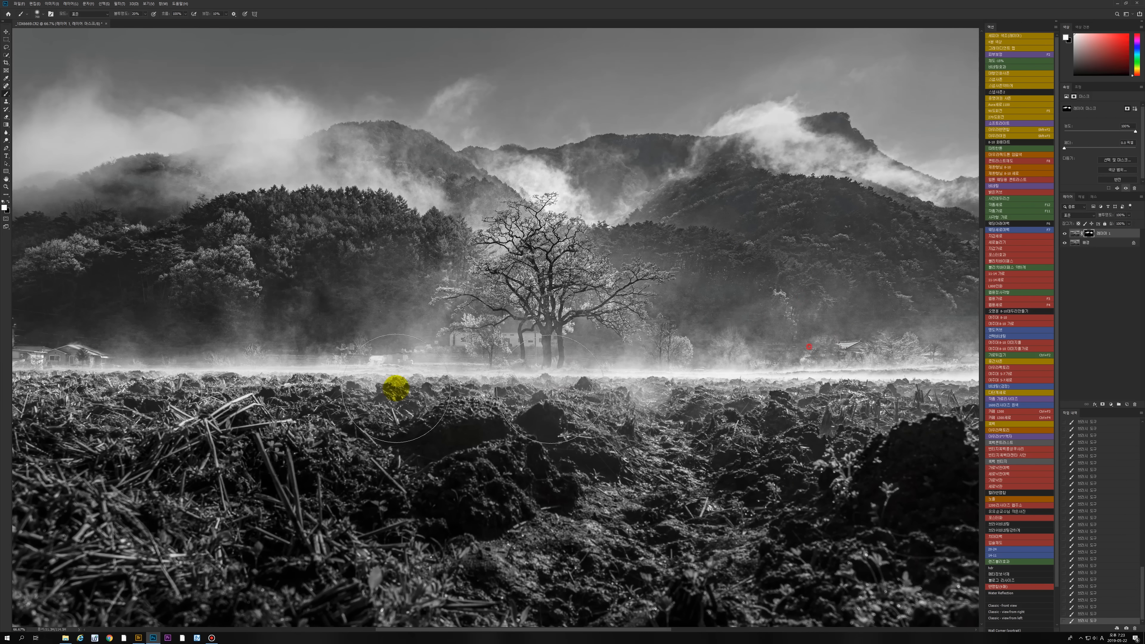
# Paint the sharpening into the mask along the misty horizon line, the houses and the lower hillsides with a slightly smaller brush
pyautogui.press('[')
pyautogui.moveTo(524, 371)
pyautogui.mouseDown()
pyautogui.moveTo(57, 364)
pyautogui.moveTo(273, 361)
pyautogui.mouseUp()
pyautogui.moveTo(605, 332); pyautogui.dragTo(866, 338)
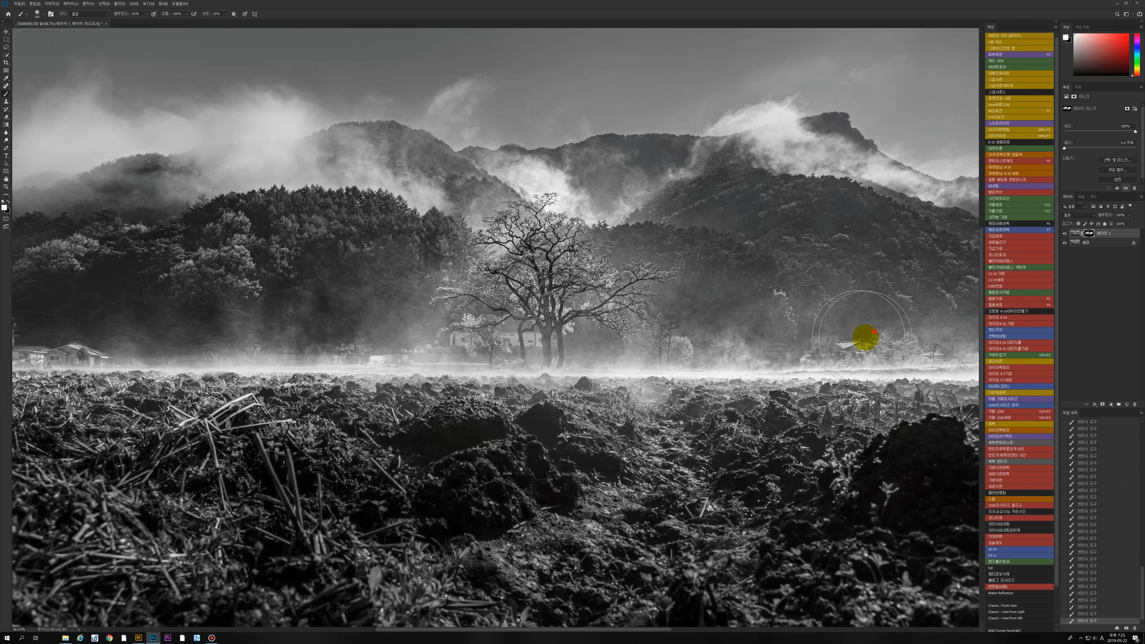
pyautogui.moveTo(148, 353); pyautogui.dragTo(372, 354)
pyautogui.moveTo(499, 348); pyautogui.dragTo(864, 345)
pyautogui.moveTo(775, 328)
pyautogui.mouseDown()
pyautogui.moveTo(671, 311)
pyautogui.moveTo(669, 276)
pyautogui.mouseUp()
pyautogui.moveTo(530, 232); pyautogui.dragTo(406, 261)
# Merge the visible layers into one and duplicate the merged photo to a new layer
pyautogui.hotkey('ctrl', 'shift', 'e')
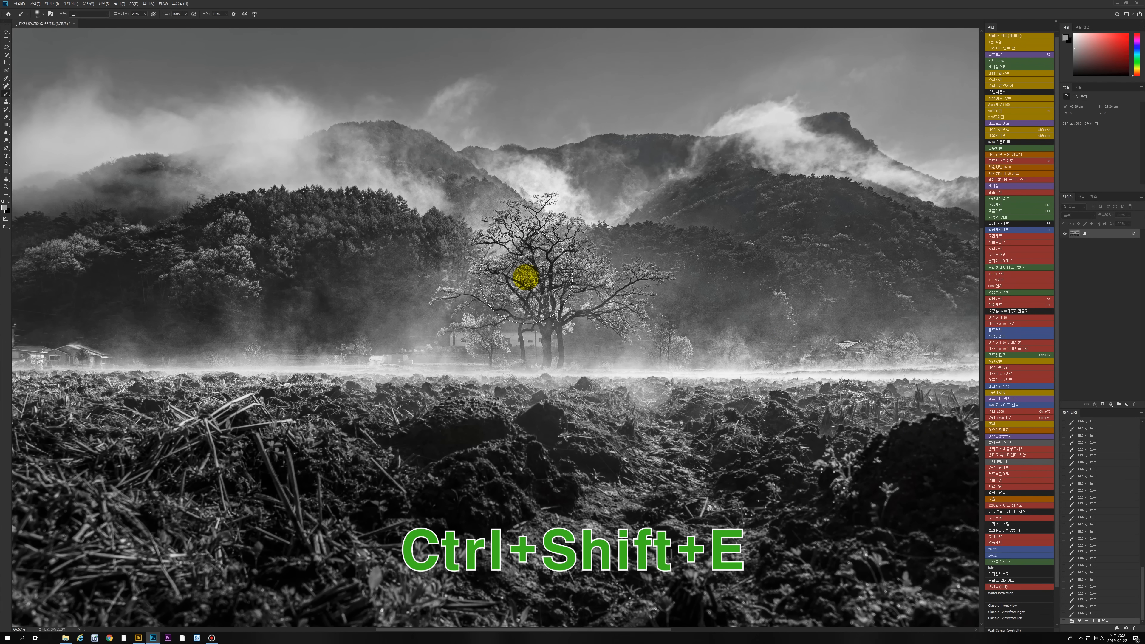
pyautogui.press('z')
pyautogui.keyDown('alt'); pyautogui.click(511, 276); pyautogui.keyUp('alt')
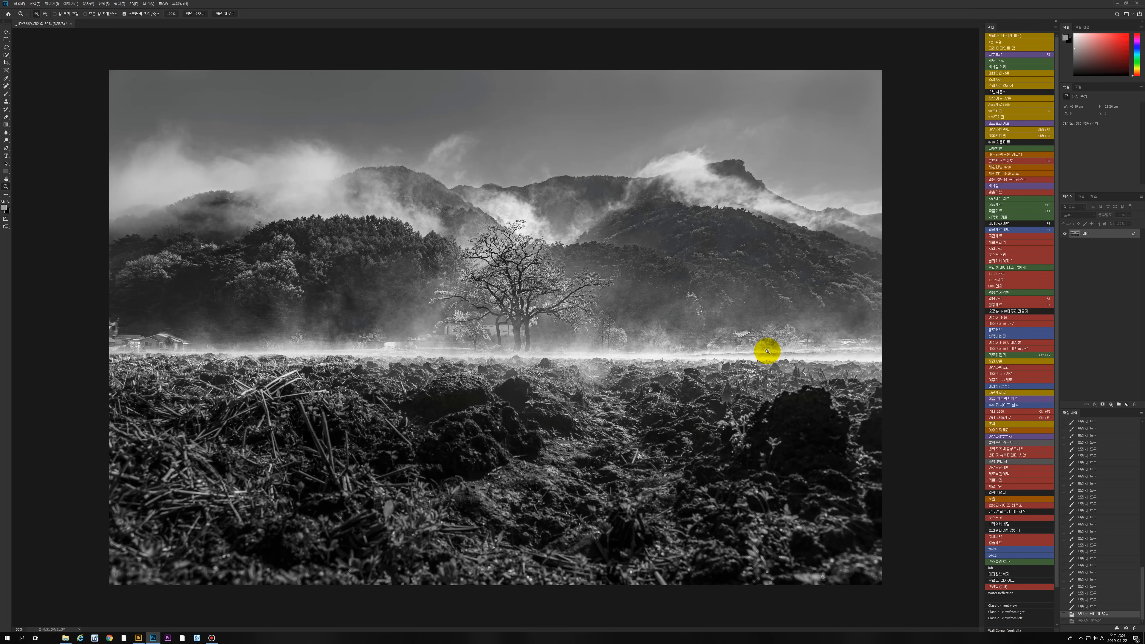
pyautogui.hotkey('ctrl', 'j')
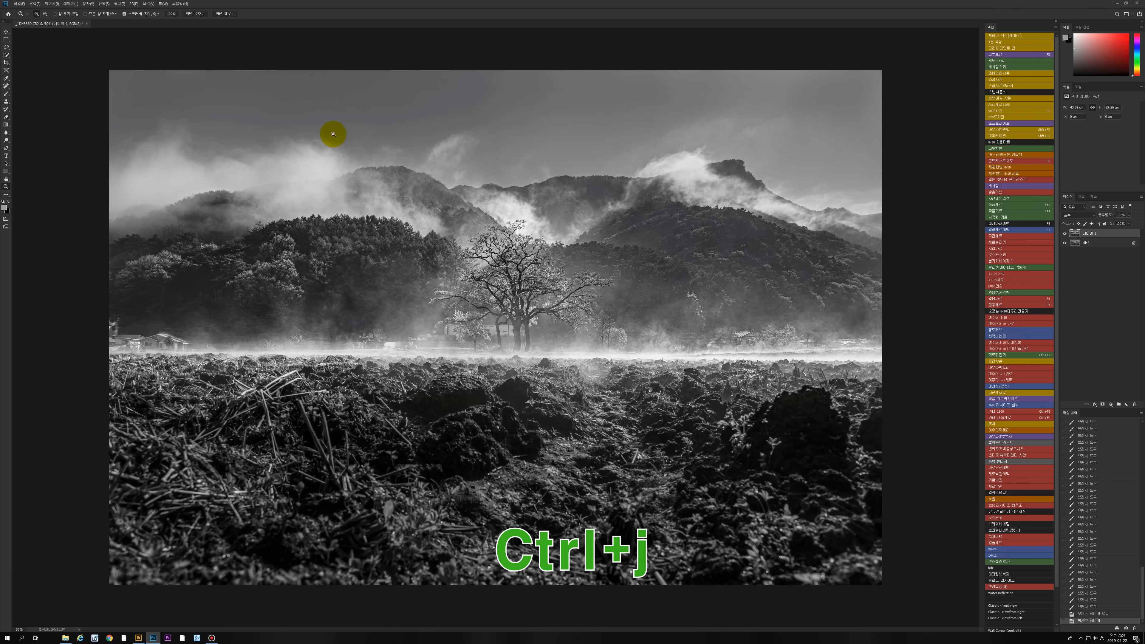
# Open the Camera Raw Filter on the duplicate and set the exposure to -0.25 and the highlights to -10
pyautogui.click(119, 4)
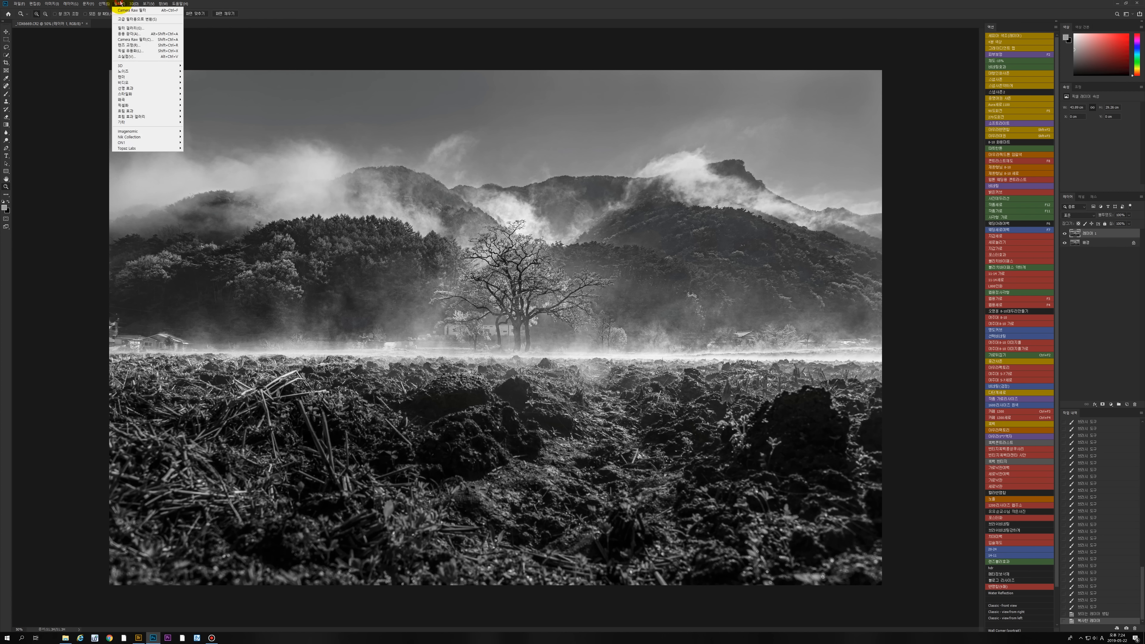
pyautogui.click(129, 40)
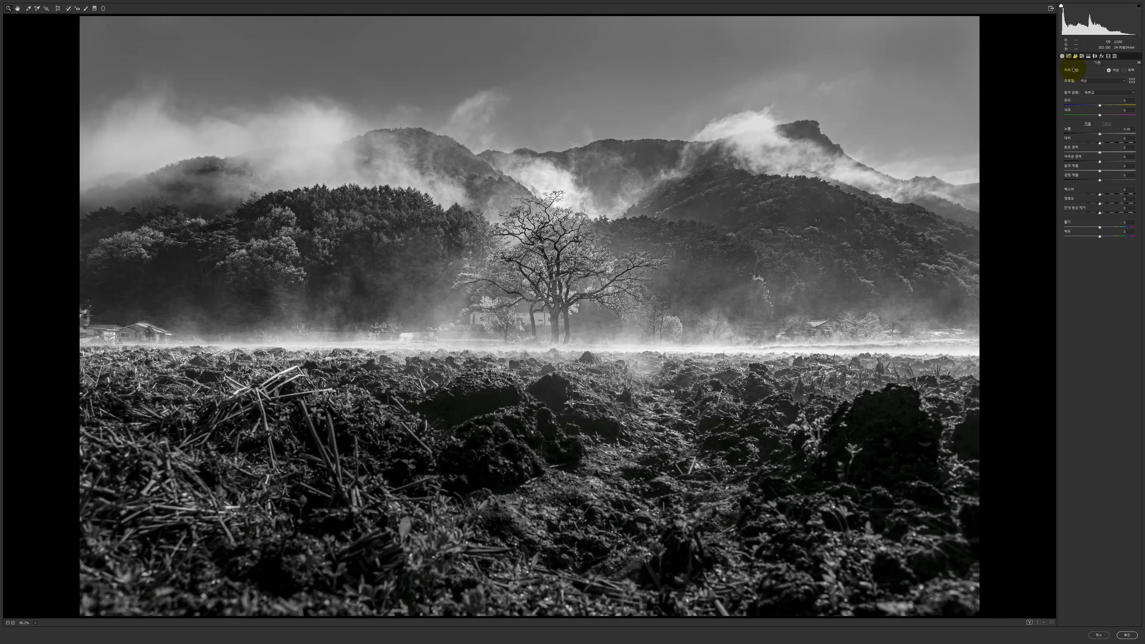
pyautogui.click(1098, 134)
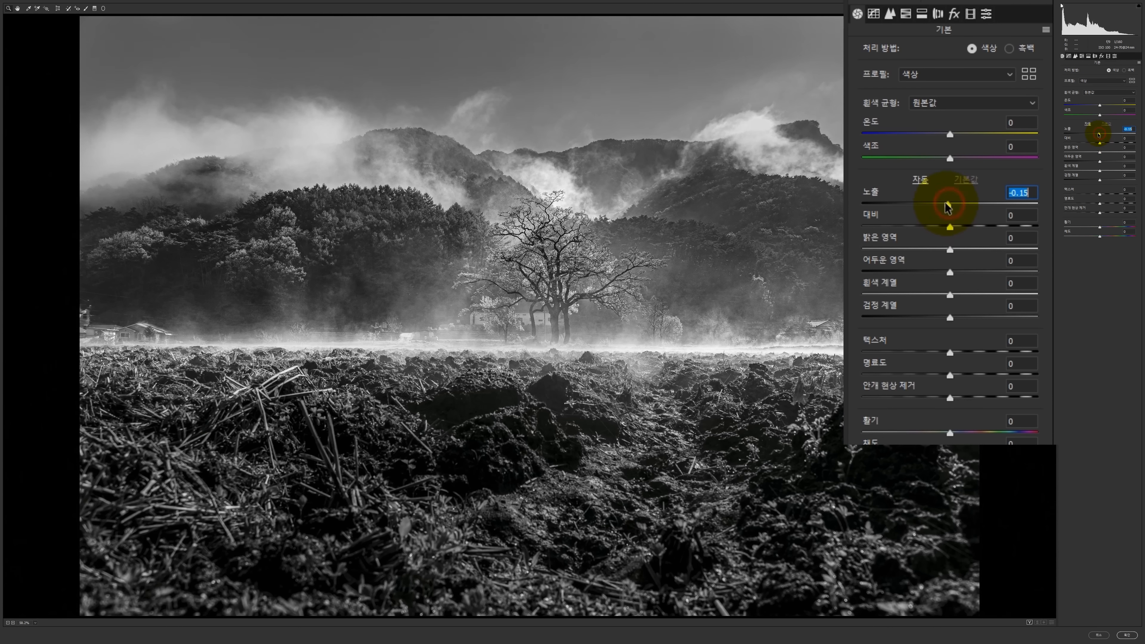
pyautogui.moveTo(1099, 134); pyautogui.dragTo(1097, 154)
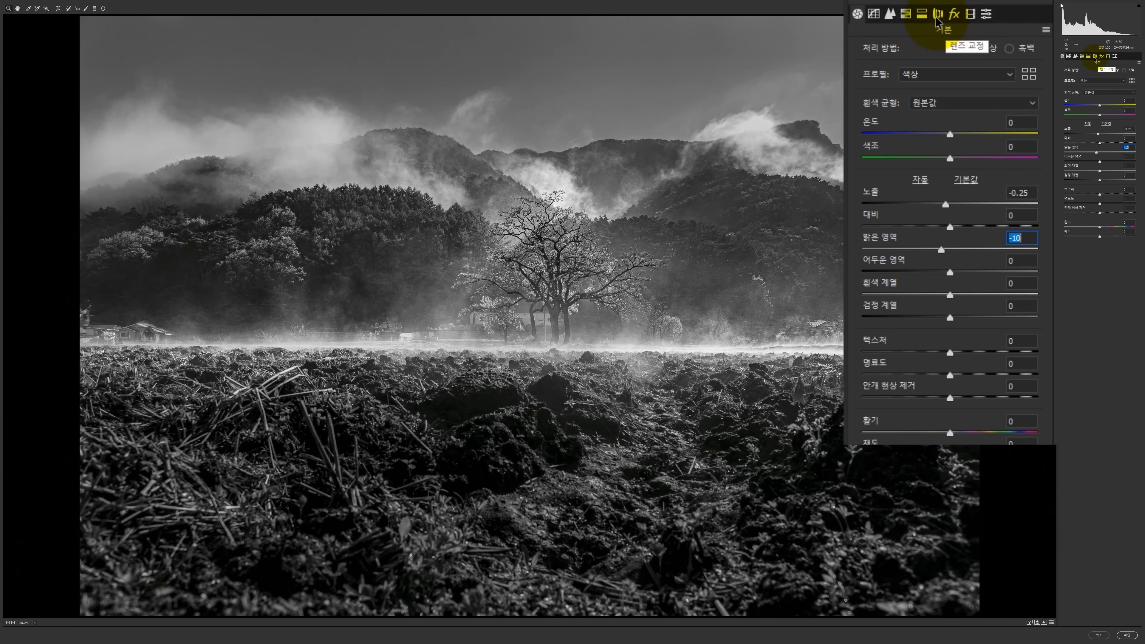
# Set the post-crop vignetting amount to -16, apply the Camera Raw Filter and merge the visible layers
pyautogui.click(955, 15)
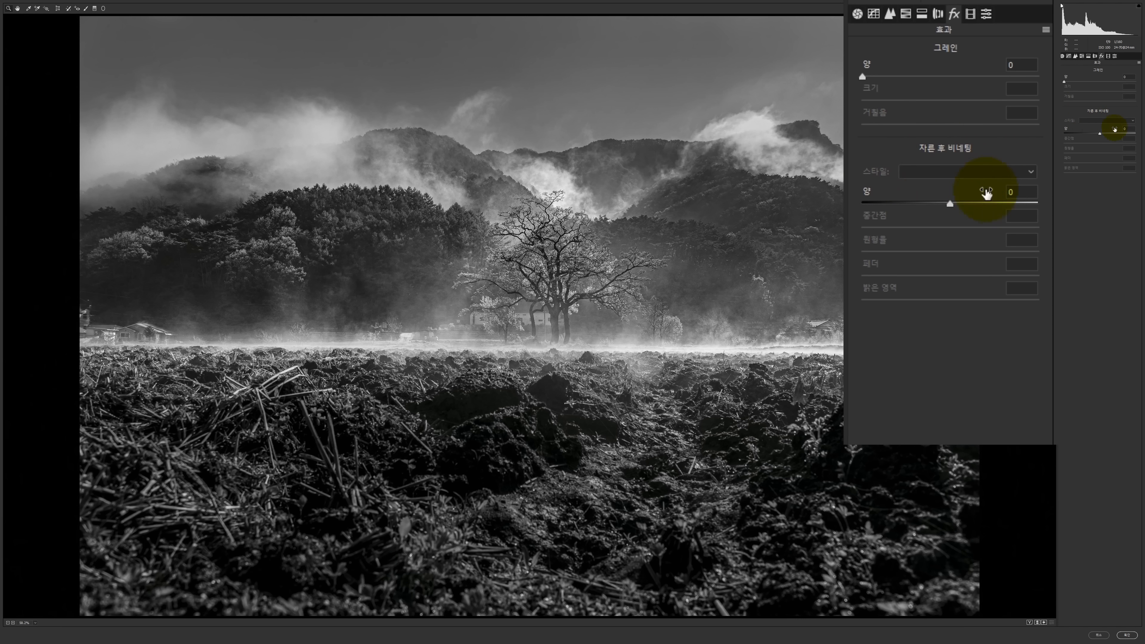
pyautogui.moveTo(950, 207); pyautogui.dragTo(937, 206)
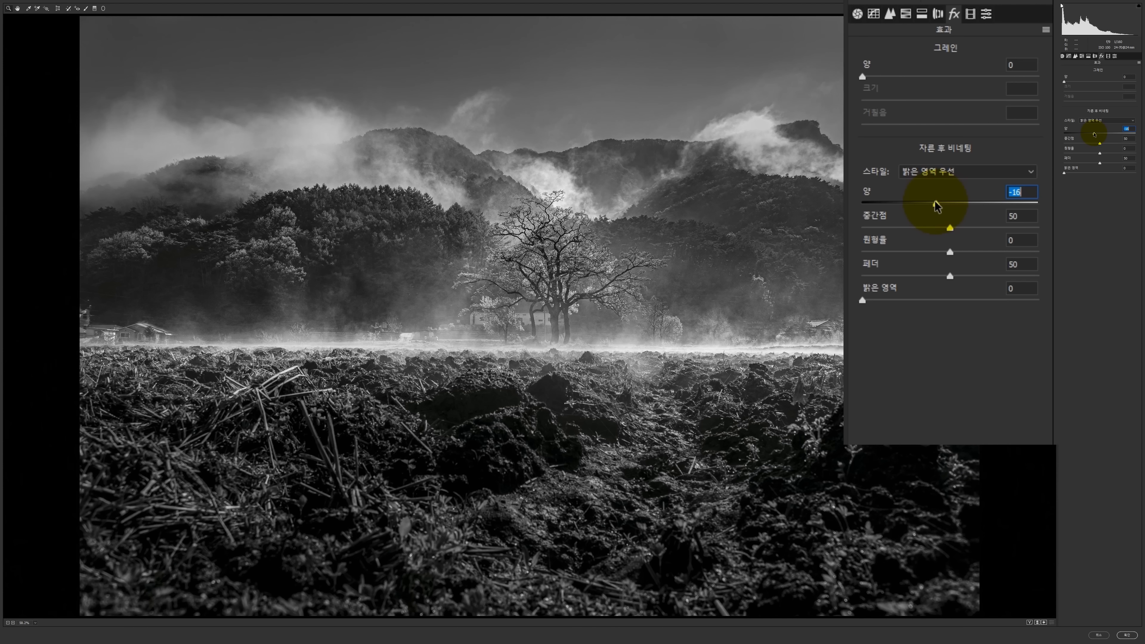
pyautogui.moveTo(935, 207); pyautogui.dragTo(943, 207)
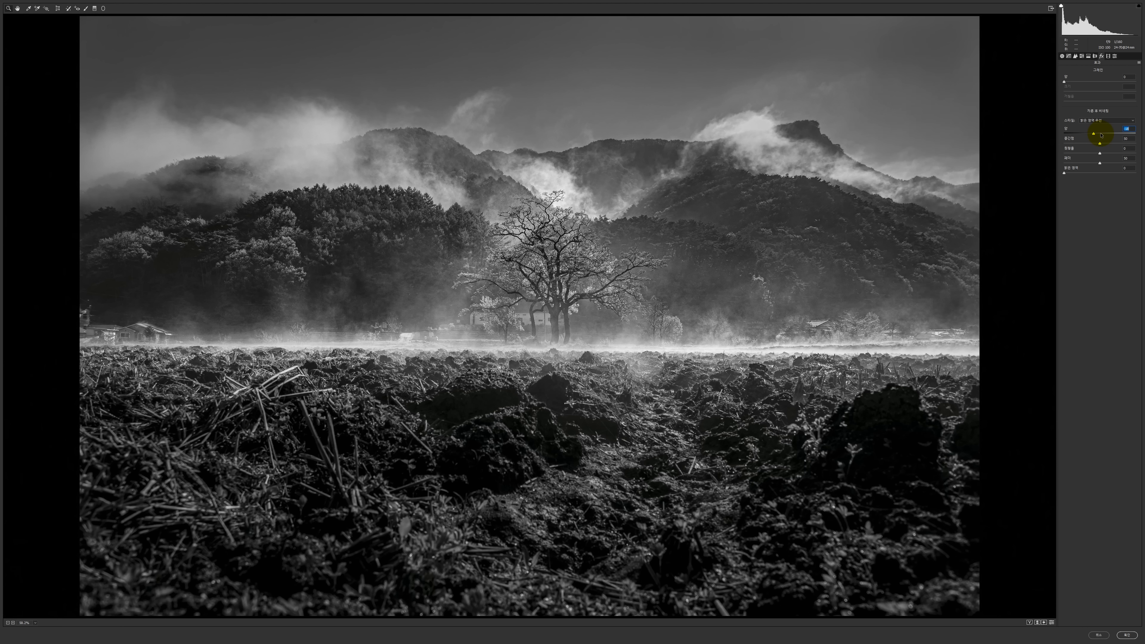
pyautogui.click(1127, 636)
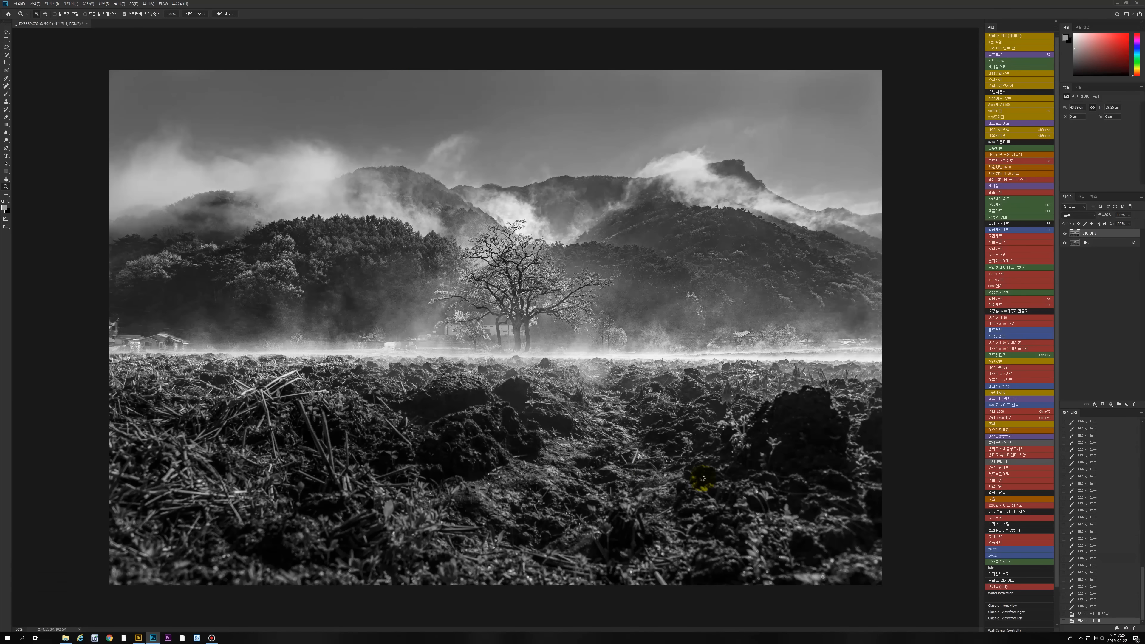
pyautogui.hotkey('ctrl', 'shift', 'e')
# Start the Crop tool in Ratio mode with the width and height values left blank for free cropping
pyautogui.press('c')
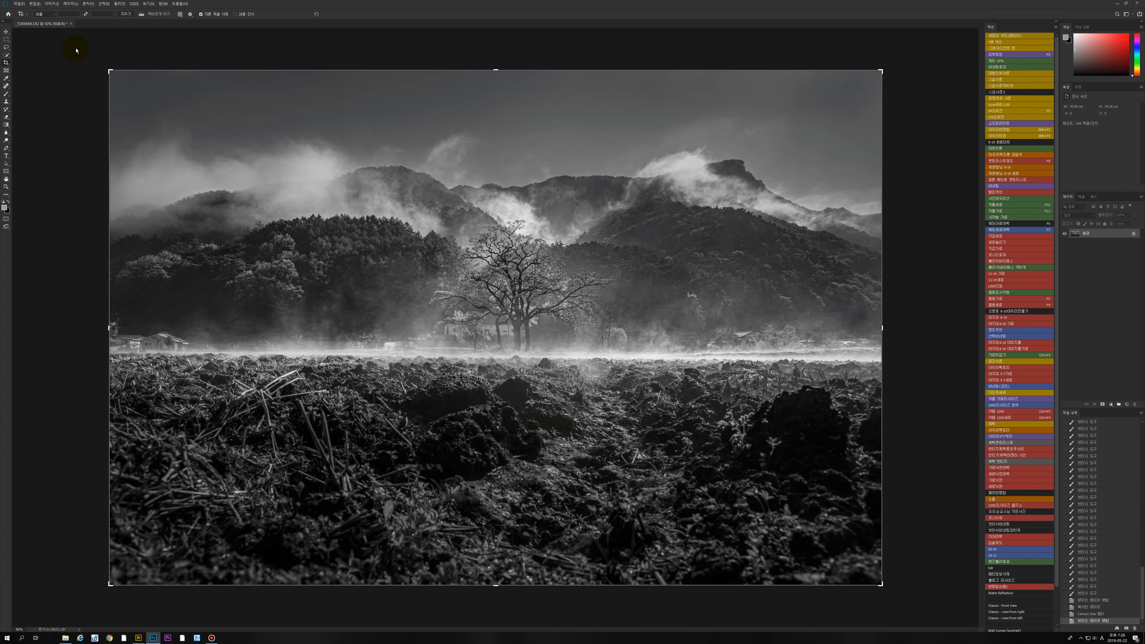
pyautogui.click(54, 16)
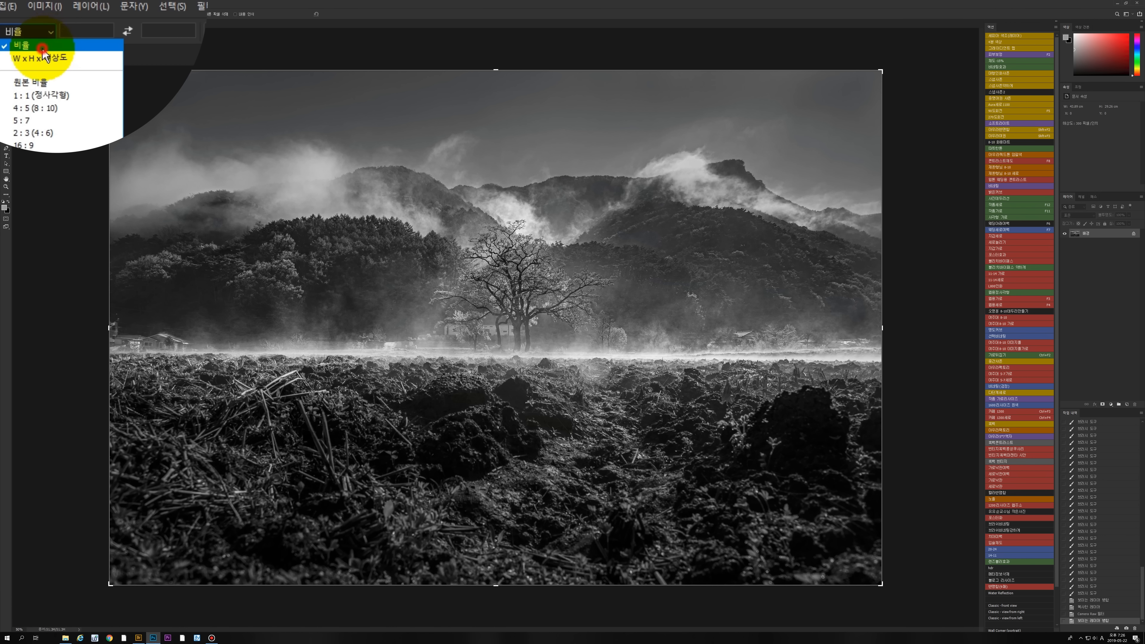
pyautogui.click(49, 20)
pyautogui.click(72, 32)
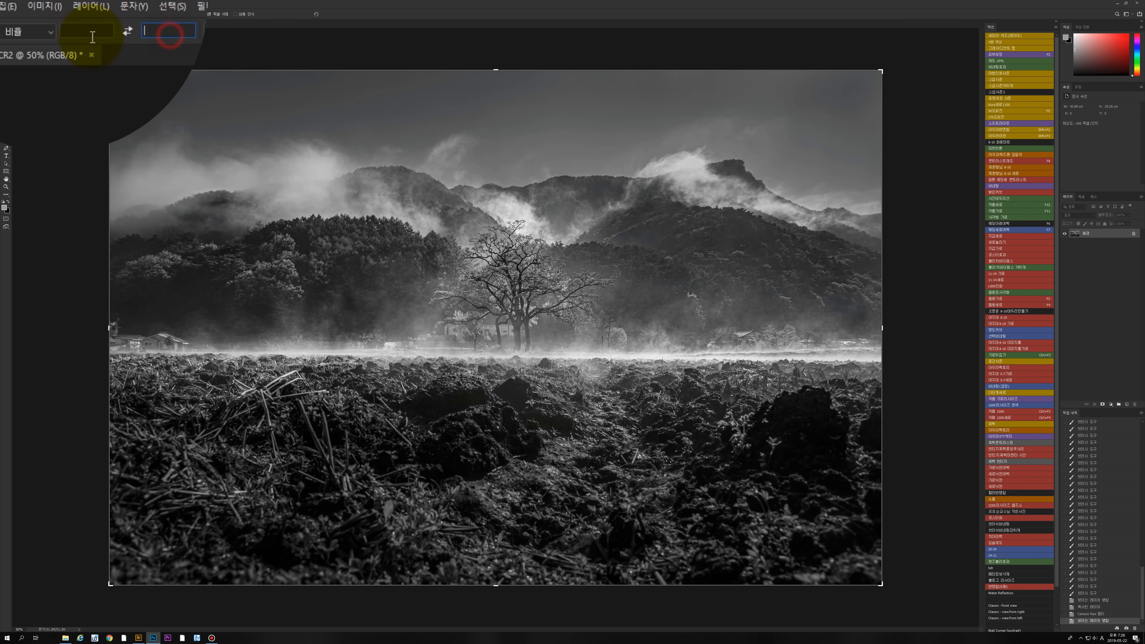
pyautogui.click(174, 36)
pyautogui.click(79, 35)
pyautogui.click(167, 36)
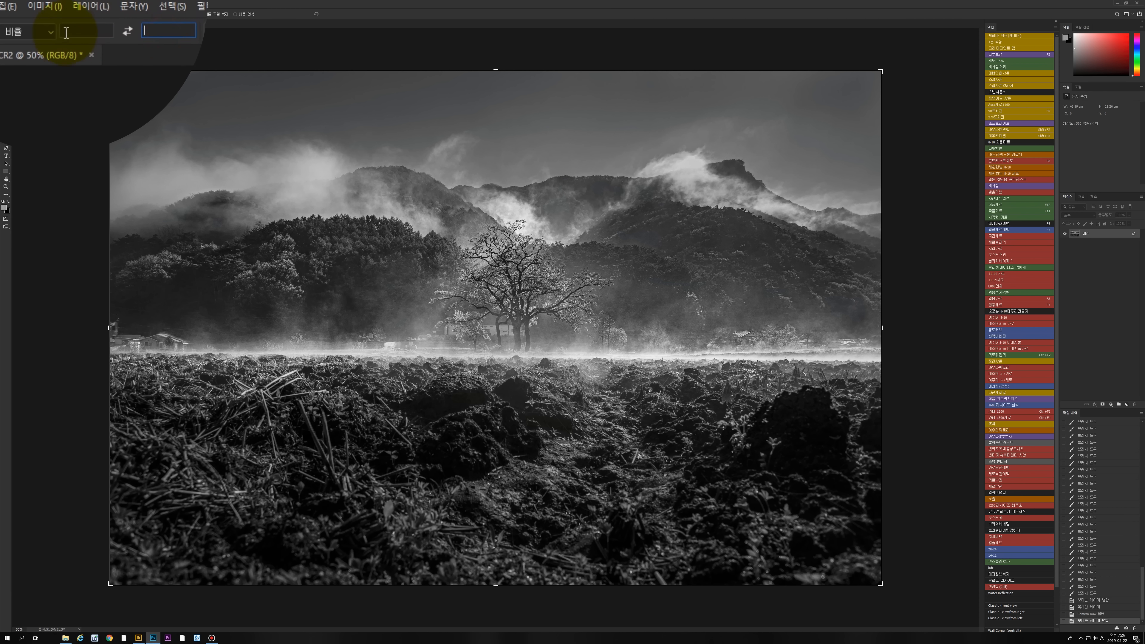
pyautogui.click(68, 31)
pyautogui.click(176, 31)
pyautogui.click(92, 32)
pyautogui.click(186, 33)
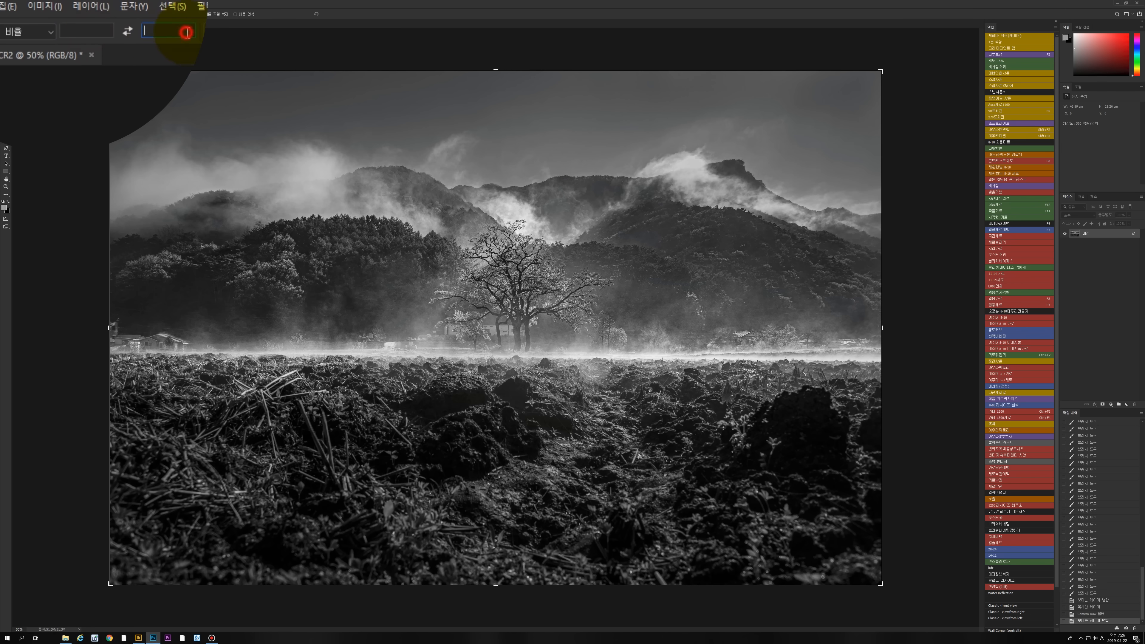
pyautogui.click(94, 34)
pyautogui.click(171, 31)
pyautogui.click(87, 31)
pyautogui.click(163, 30)
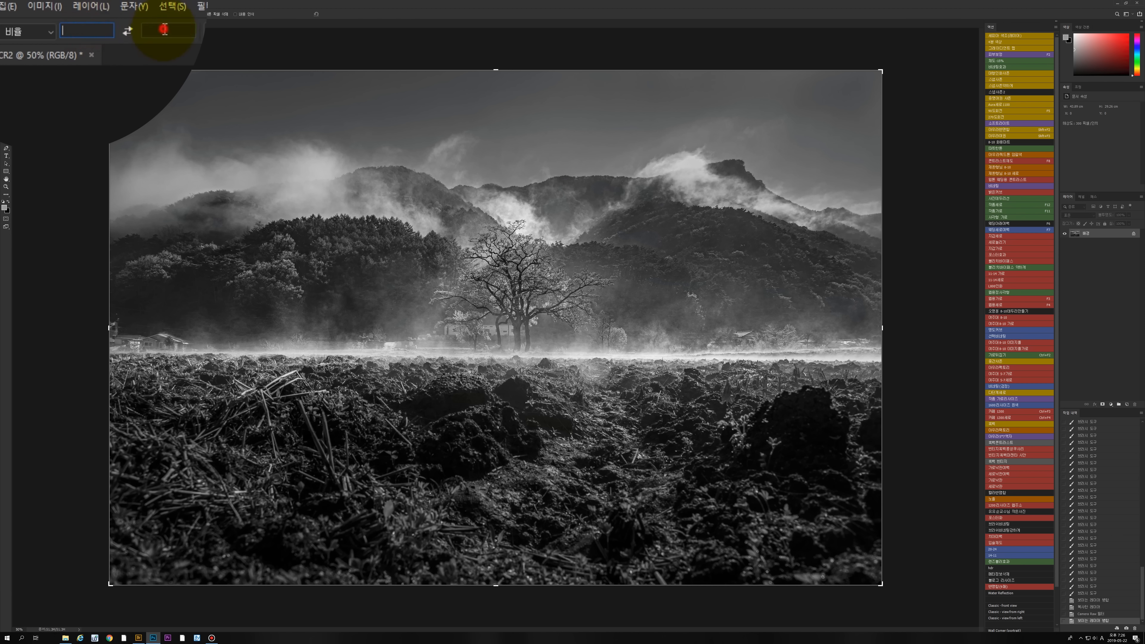
pyautogui.click(80, 31)
pyautogui.click(95, 13)
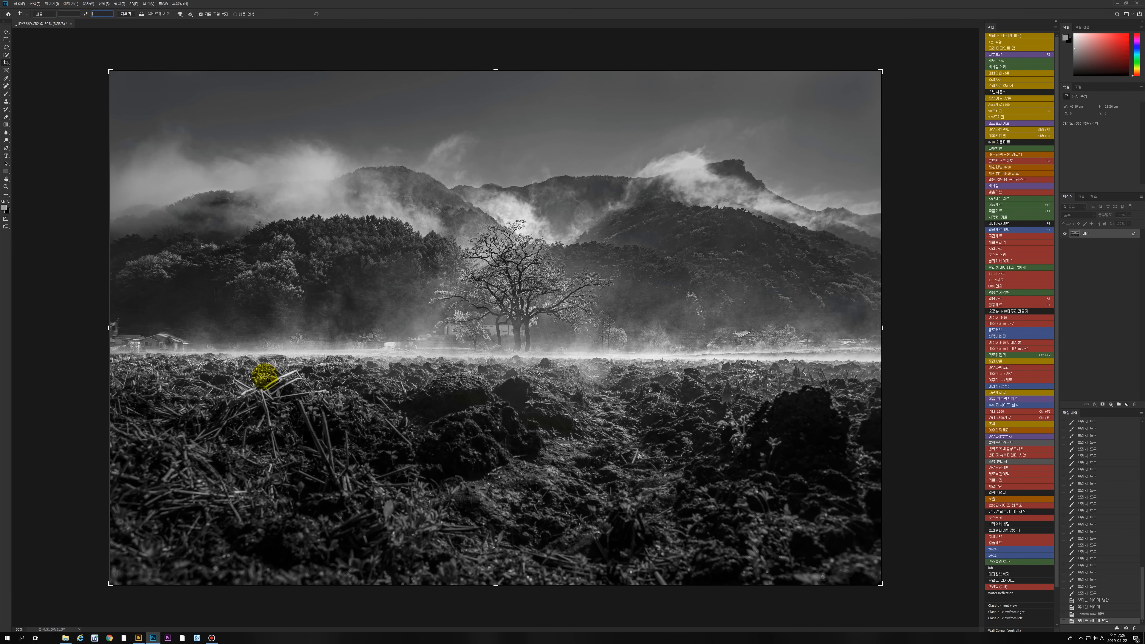
pyautogui.click(63, 11)
# Crop the photo to a wider frame by trimming both sides and much of the lower soil foreground
pyautogui.moveTo(110, 584); pyautogui.dragTo(145, 557)
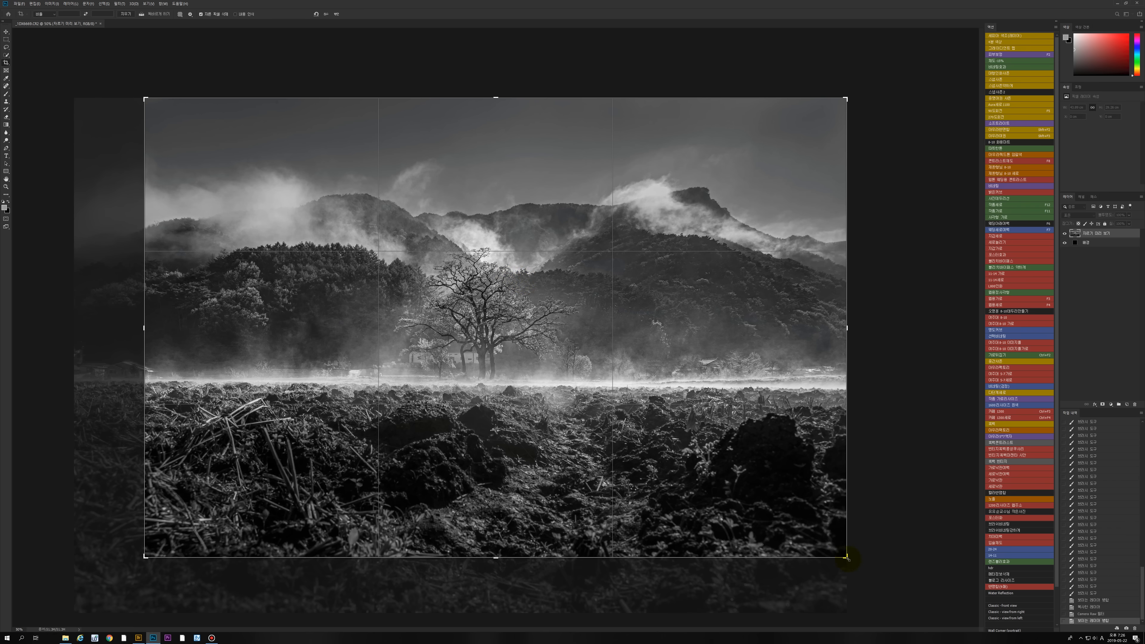
pyautogui.moveTo(847, 559)
pyautogui.mouseDown()
pyautogui.moveTo(850, 546)
pyautogui.moveTo(836, 546)
pyautogui.mouseUp()
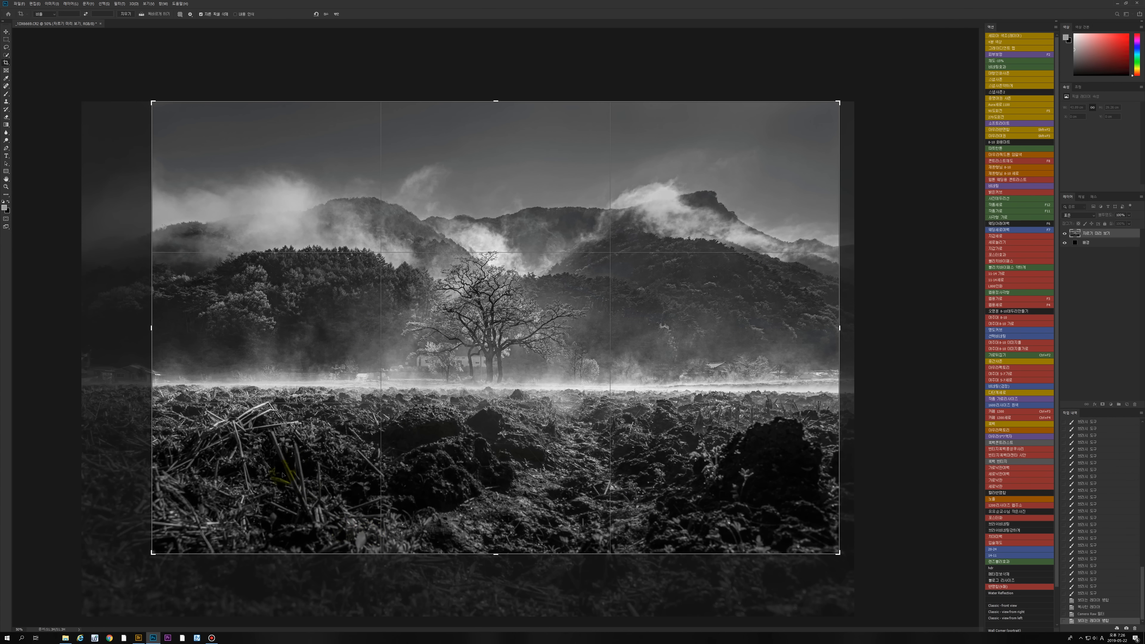
pyautogui.moveTo(498, 555); pyautogui.dragTo(503, 509)
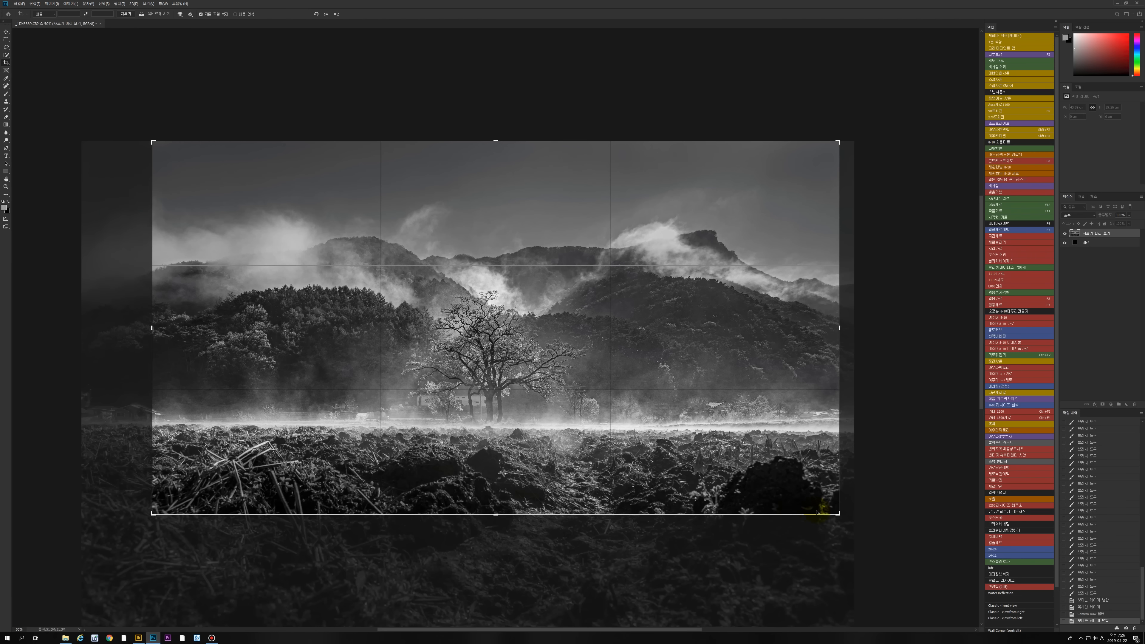
pyautogui.moveTo(839, 513); pyautogui.dragTo(831, 511)
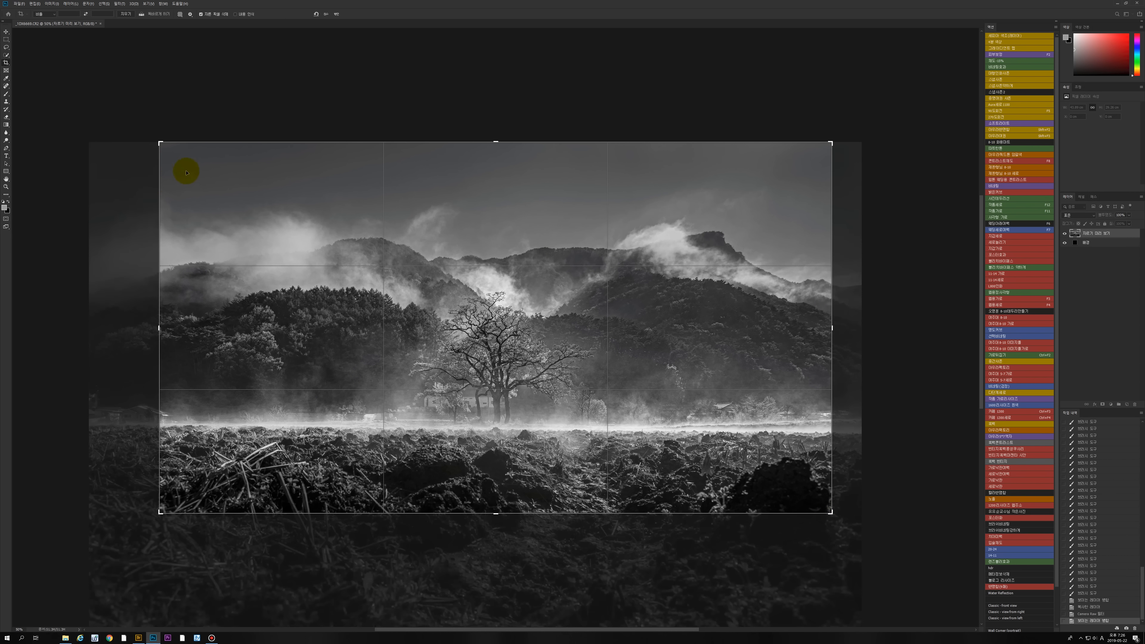
pyautogui.moveTo(159, 143); pyautogui.dragTo(169, 144)
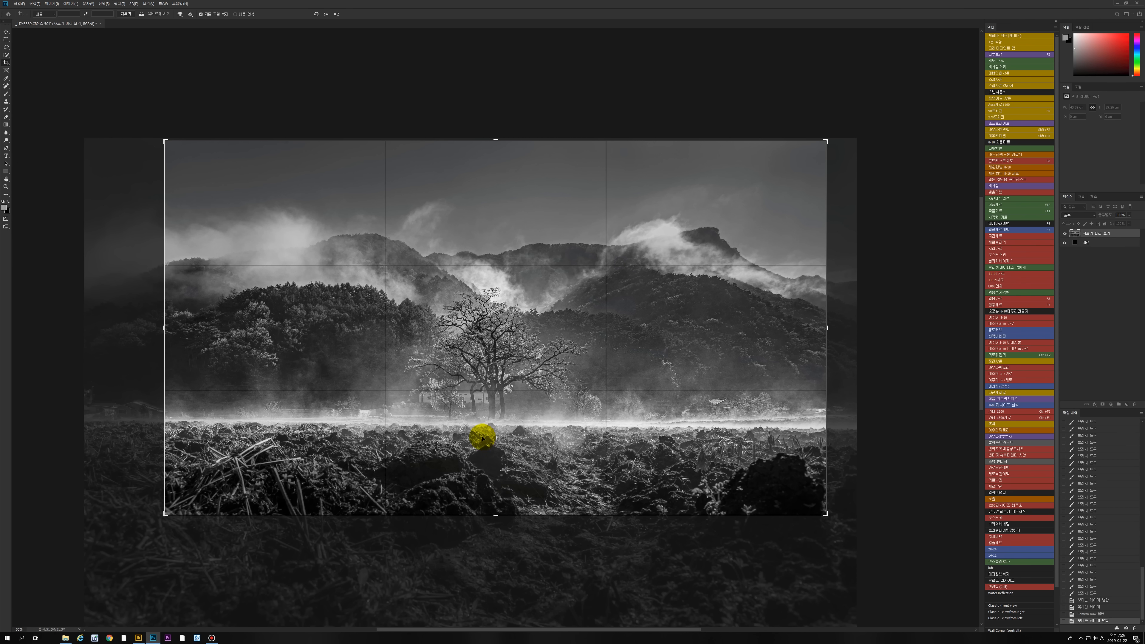
pyautogui.click(474, 432)
pyautogui.press('z')
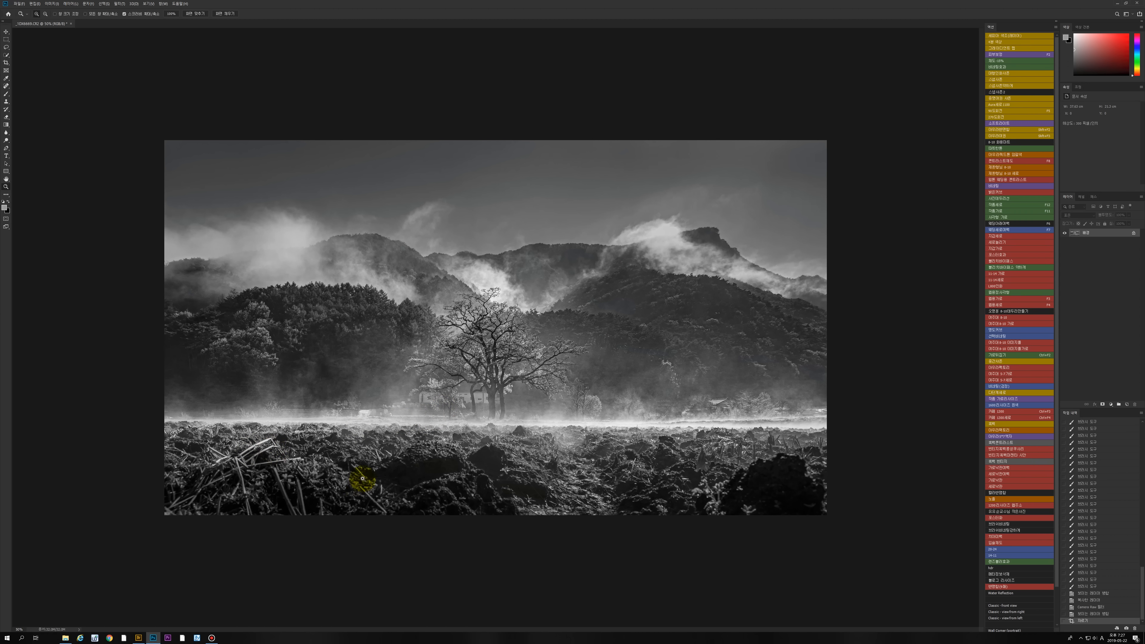
# Activate the Spot Healing Brush for retouching the cropped photo
pyautogui.press('j')
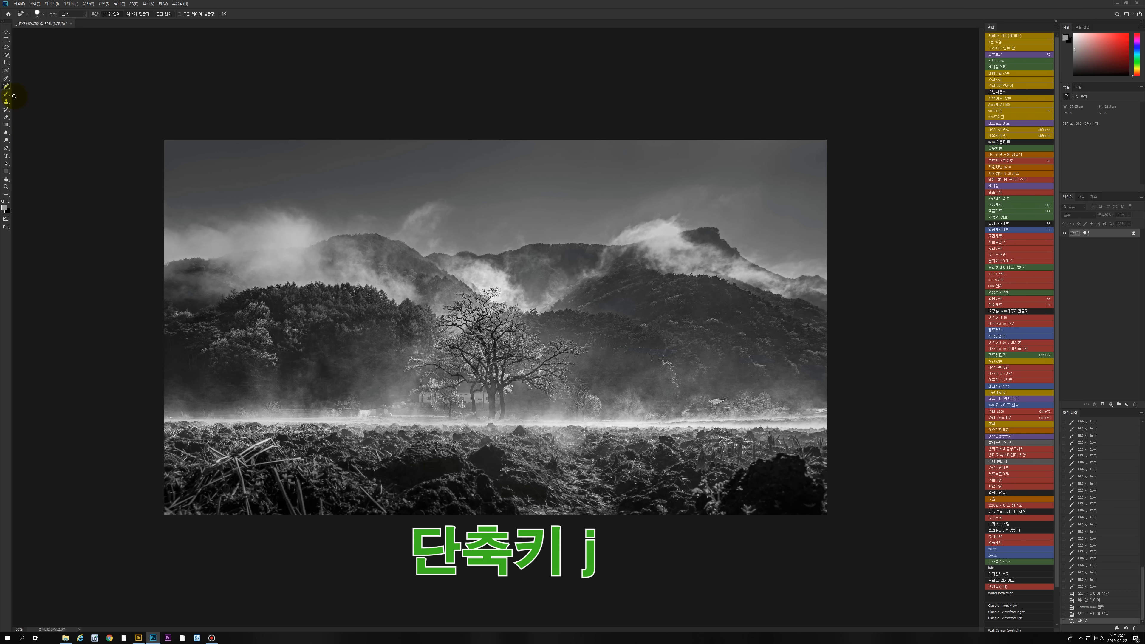